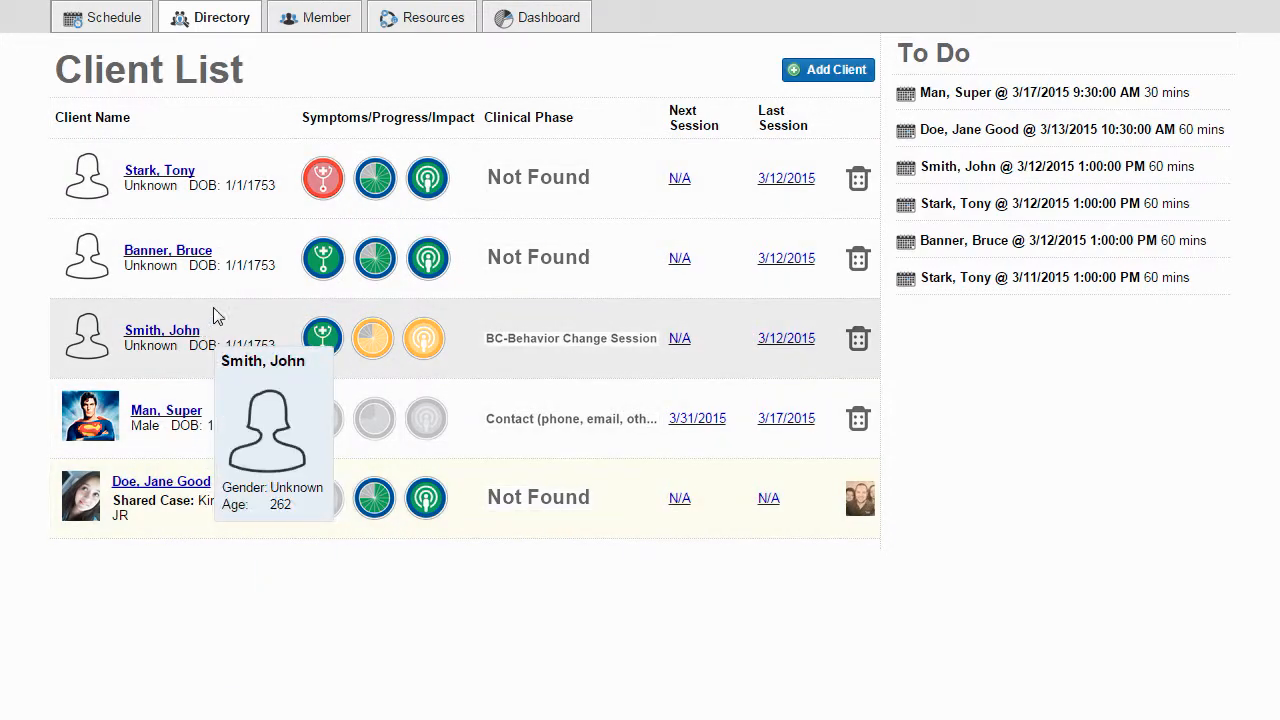
- Open the first listed client's record and bring up the managed case linked to it
{"action": "left_click", "coordinate": [170, 176]}
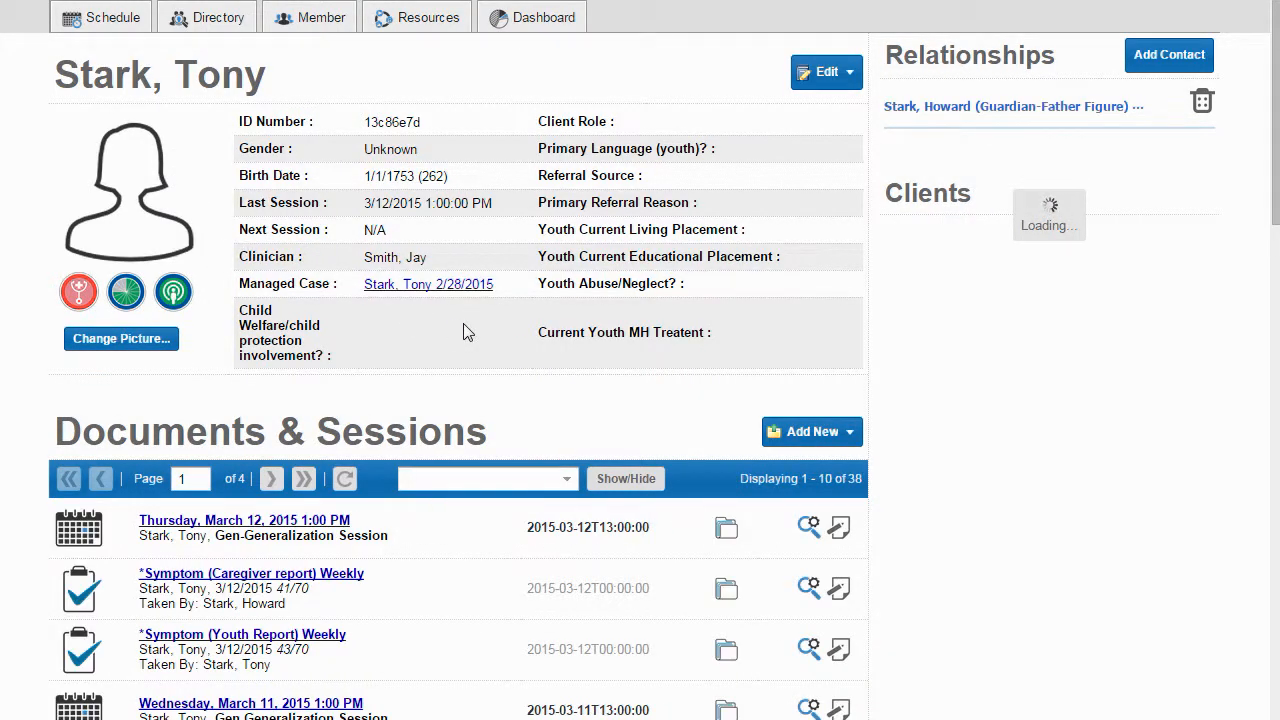
{"action": "scroll", "coordinate": [463, 330], "scroll_direction": "down", "scroll_amount": 2}
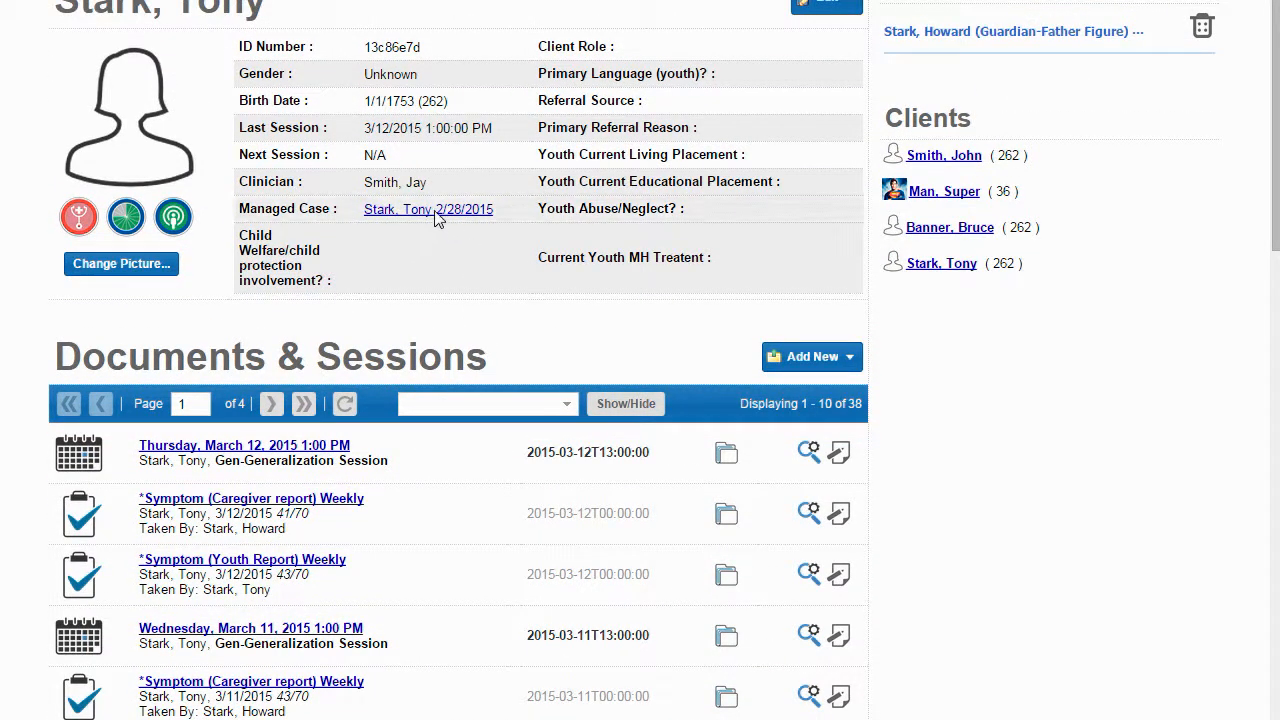
{"action": "left_click", "coordinate": [434, 211]}
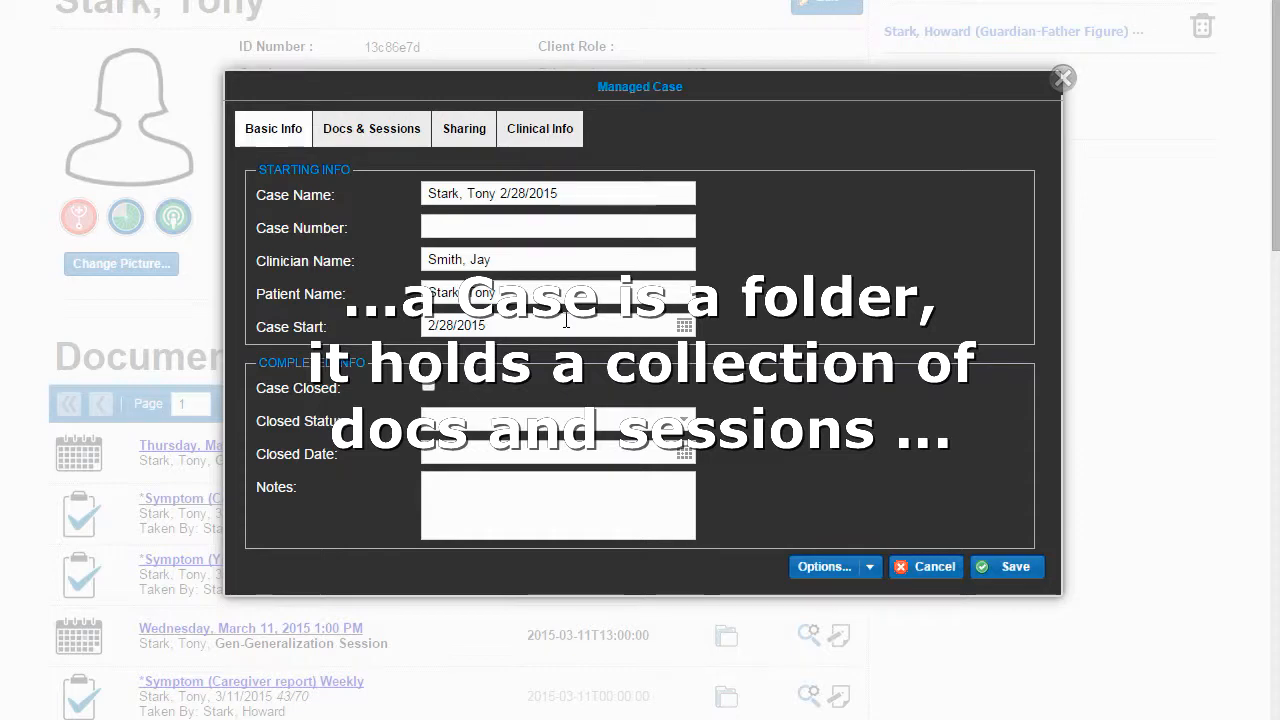
- Mark the managed case as closed with the closed status "Drop out (one session or more client ended treatment)"
{"action": "left_click", "coordinate": [429, 384]}
{"action": "left_click", "coordinate": [670, 410]}
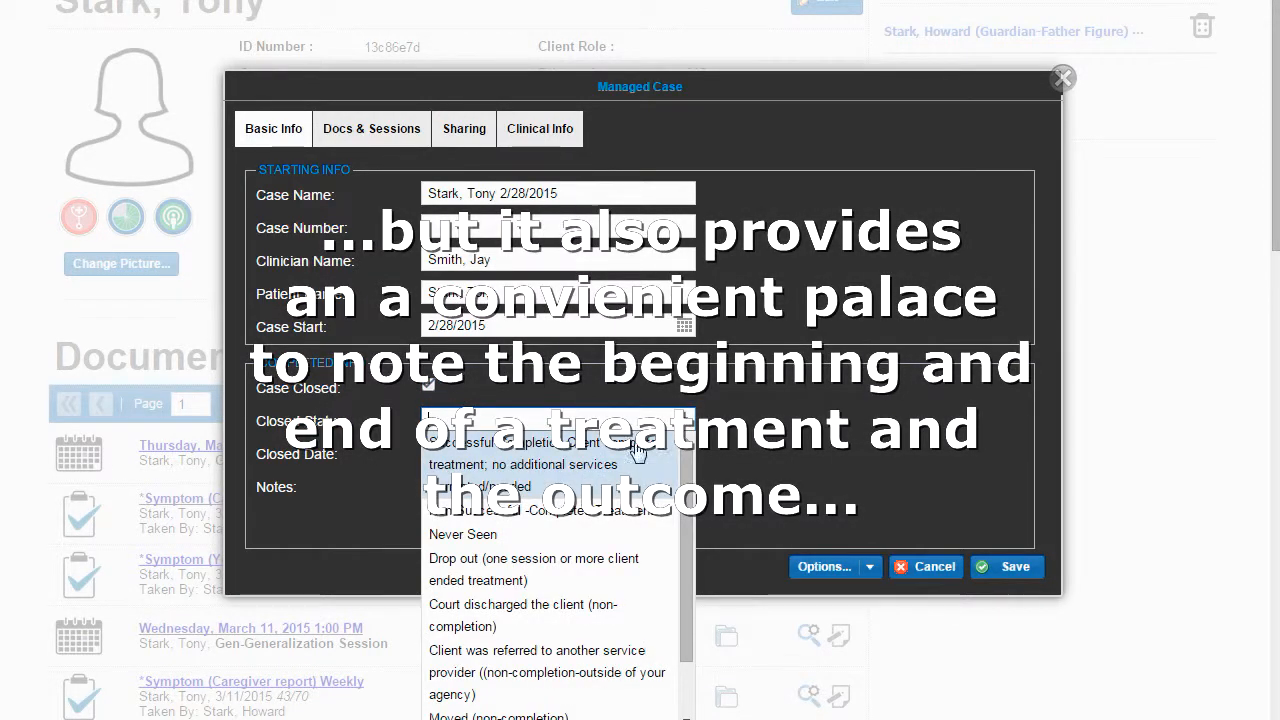
{"action": "scroll", "coordinate": [587, 563], "scroll_direction": "down", "scroll_amount": 3}
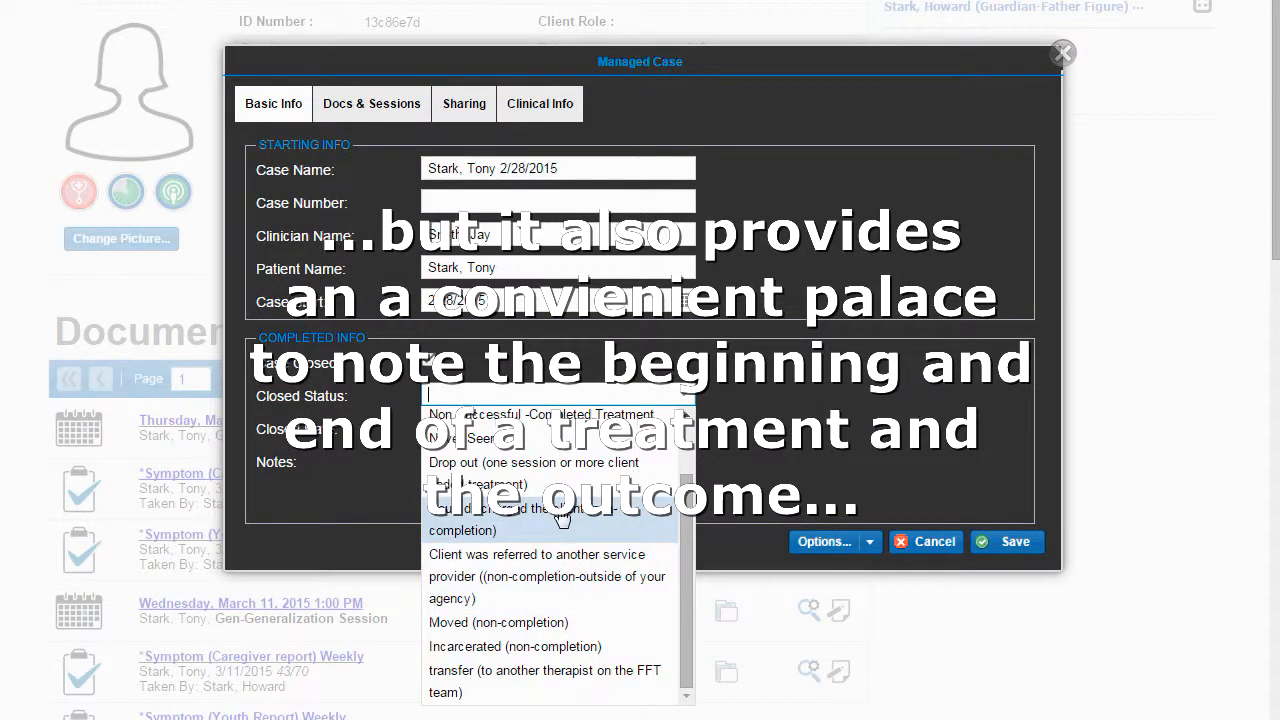
{"action": "scroll", "coordinate": [560, 530], "scroll_direction": "up", "scroll_amount": 1}
{"action": "left_click", "coordinate": [523, 535]}
- Change the case's closed status to Successful Completion, where the client completed treatment and no additional services are warranted
{"action": "left_click", "coordinate": [689, 402]}
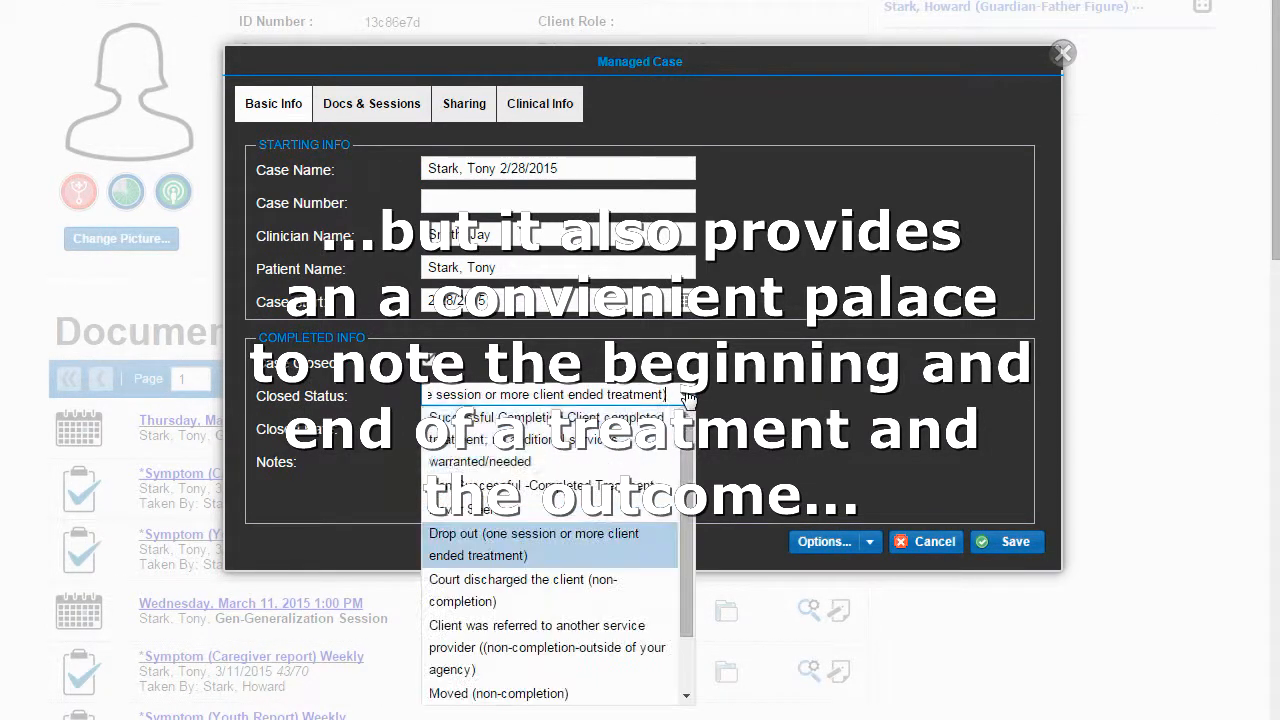
{"action": "scroll", "coordinate": [590, 478], "scroll_direction": "up", "scroll_amount": 1}
{"action": "left_click", "coordinate": [689, 498]}
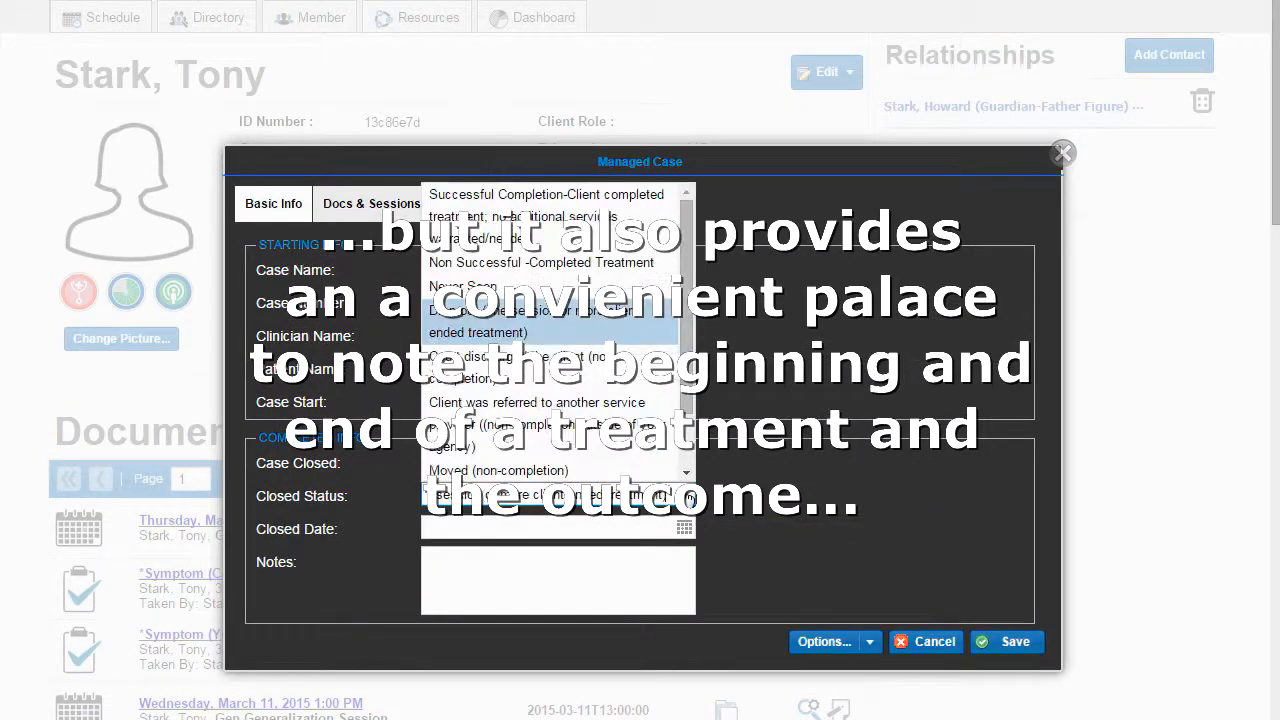
{"action": "left_click", "coordinate": [557, 233]}
- Set the case's closed date to March 20, 2015 and place the cursor in the Notes field
{"action": "left_click", "coordinate": [685, 530]}
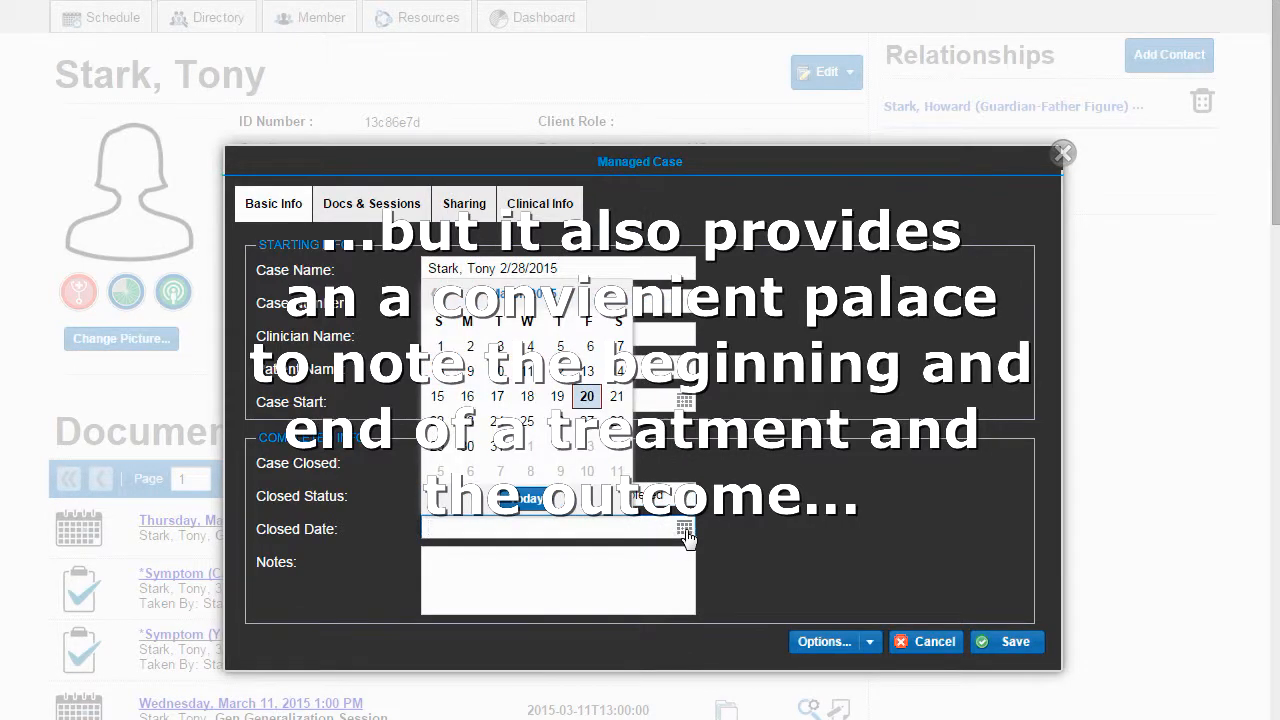
{"action": "left_click", "coordinate": [587, 395]}
{"action": "left_click", "coordinate": [509, 581]}
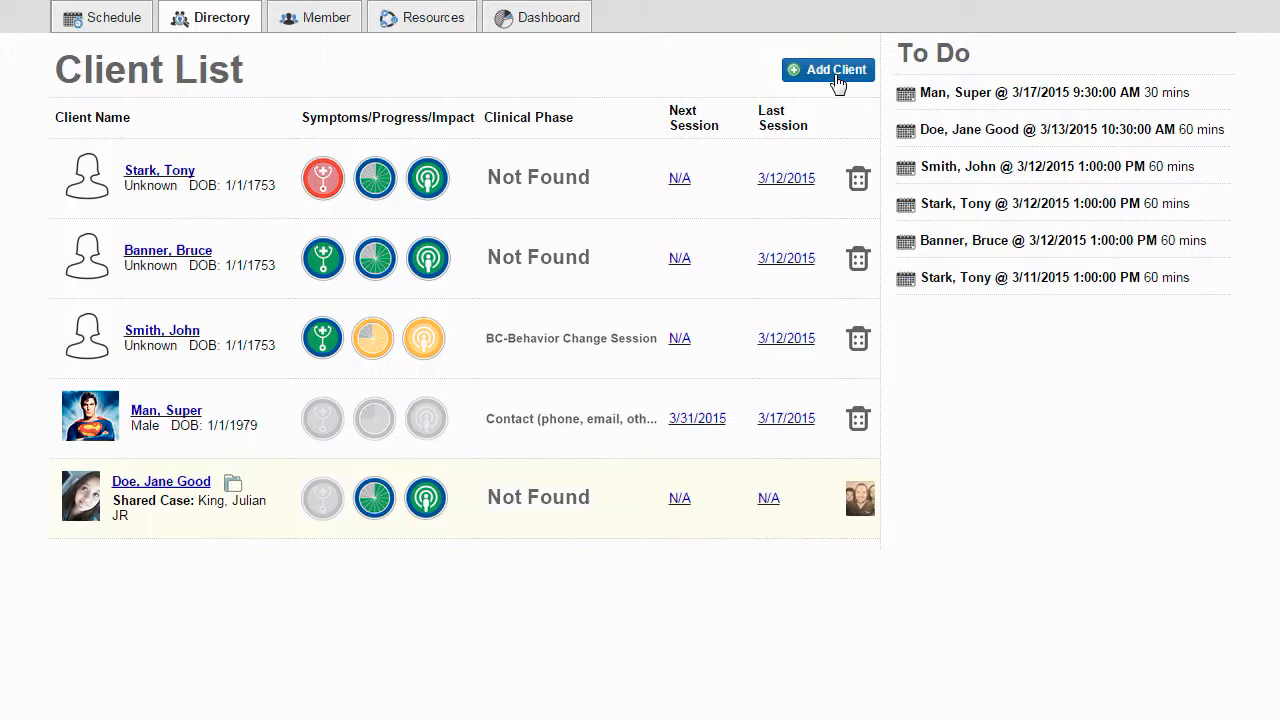
- Find an existing client by surname and add that client to the client list with a new case
{"action": "left_click", "coordinate": [836, 72]}
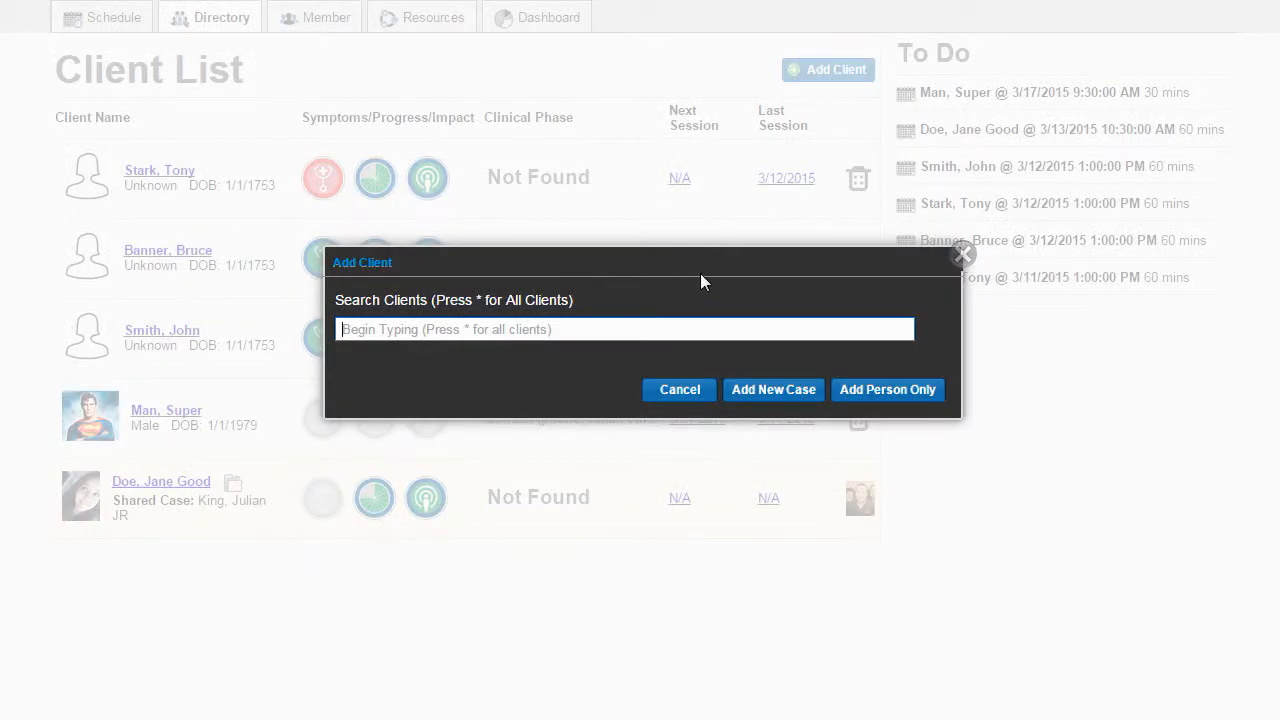
{"action": "type", "text": "oil"}
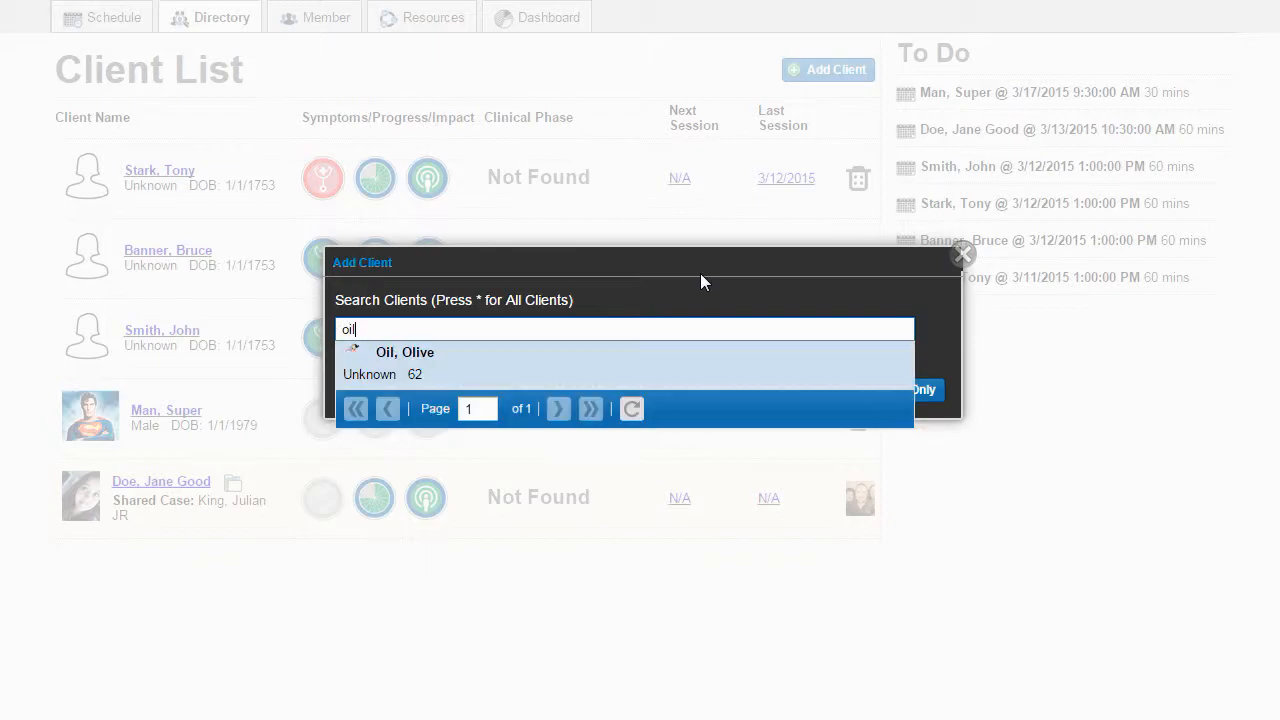
{"action": "left_click", "coordinate": [476, 364]}
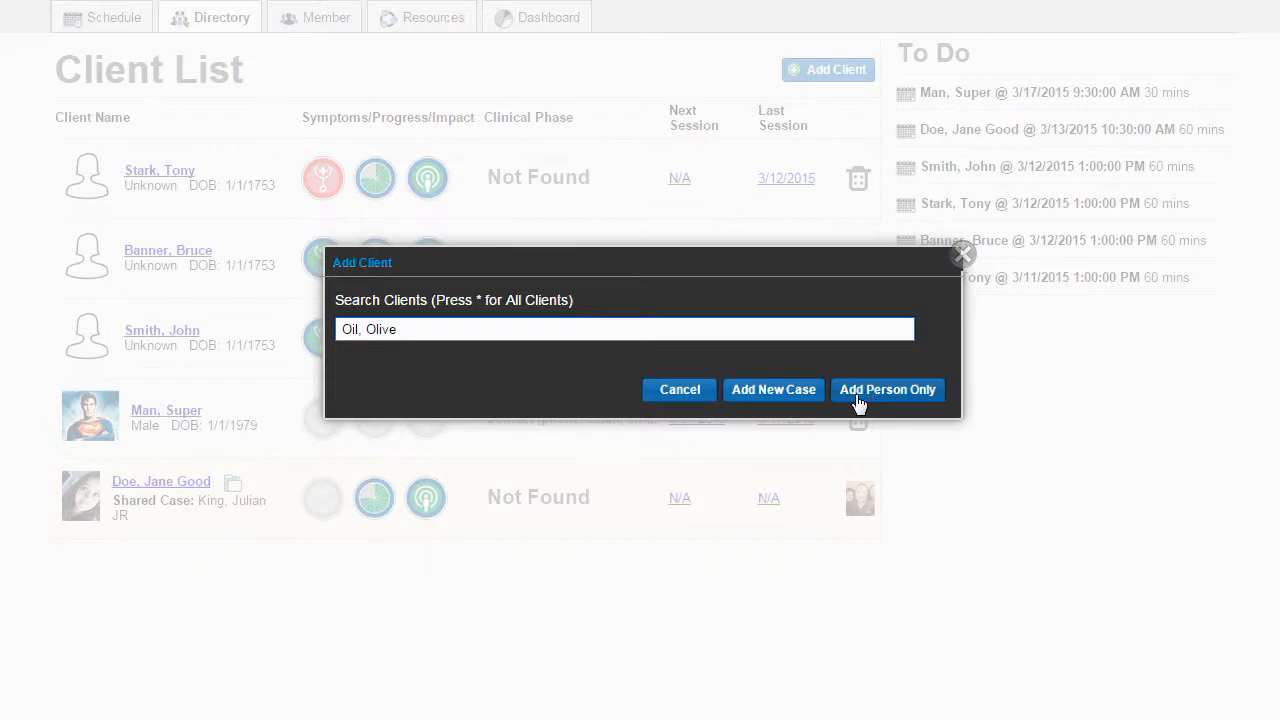
{"action": "left_click", "coordinate": [778, 398]}
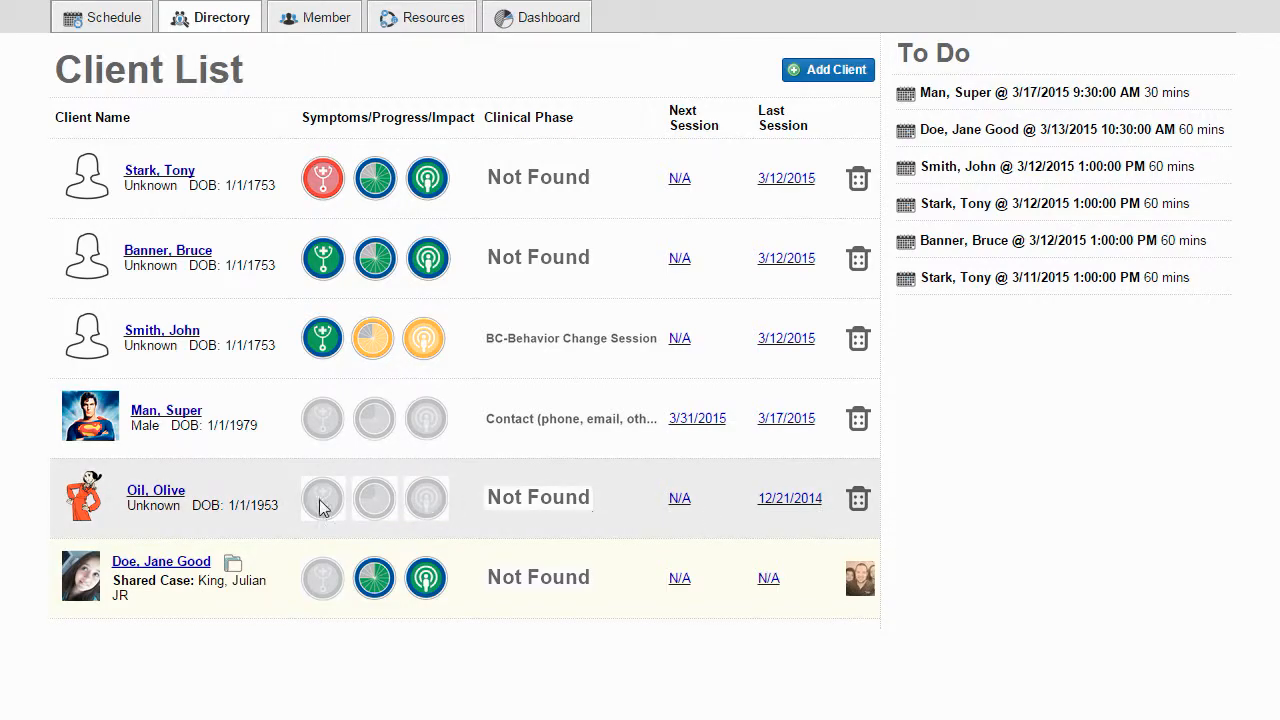
- Open the newly added client's record and add an EM-Engagement & Motivation Session scheduled for 3/21/2015
{"action": "left_click", "coordinate": [158, 492]}
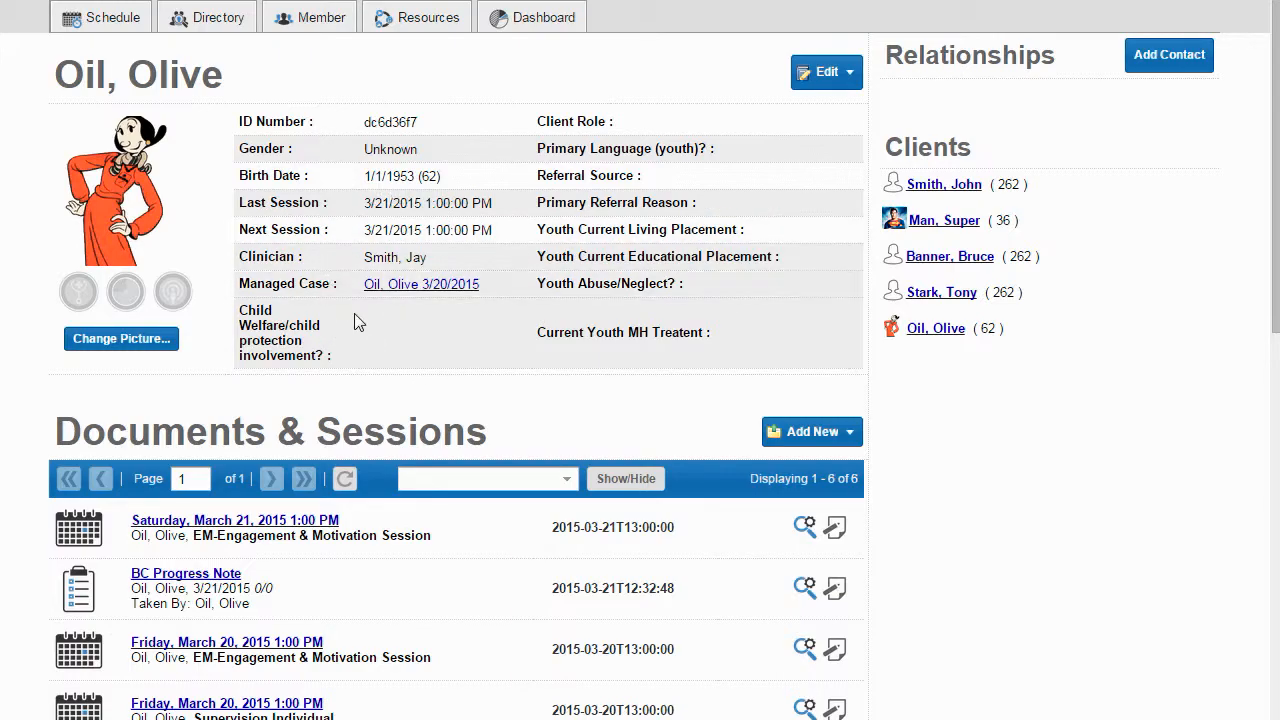
{"action": "left_click", "coordinate": [840, 434]}
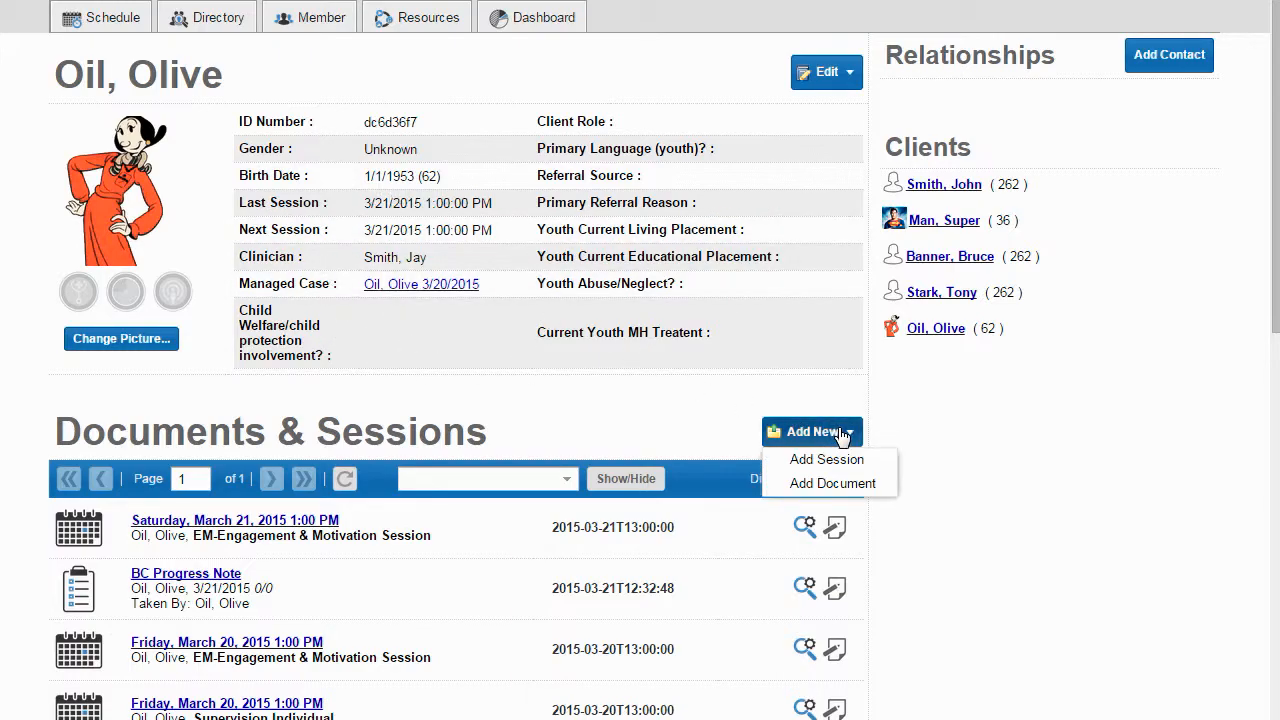
{"action": "left_click", "coordinate": [825, 463]}
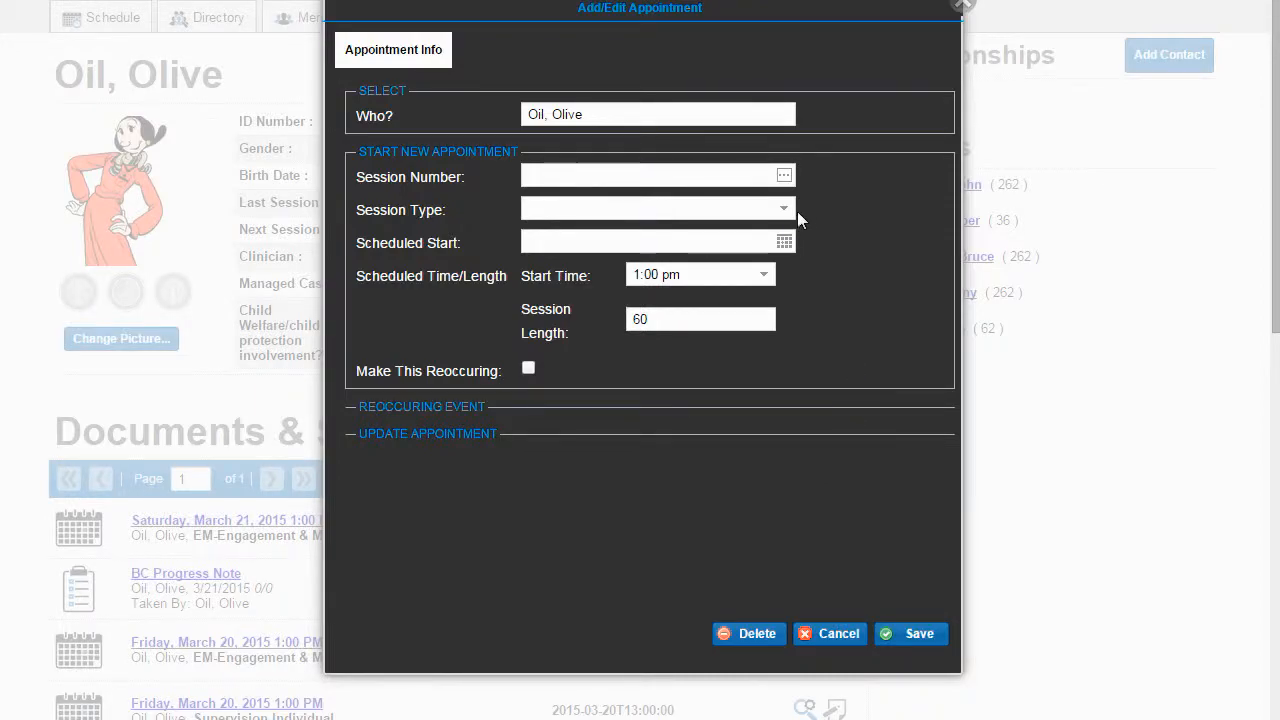
{"action": "left_click", "coordinate": [785, 212]}
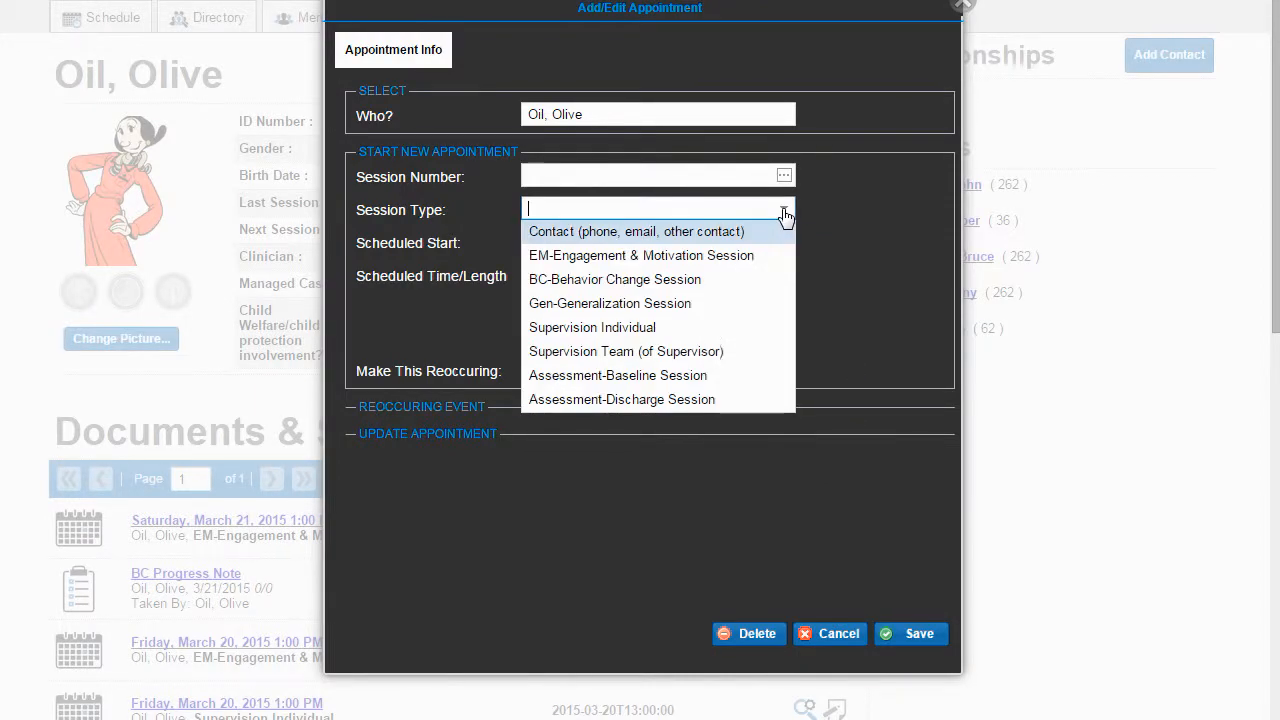
{"action": "left_click", "coordinate": [652, 262]}
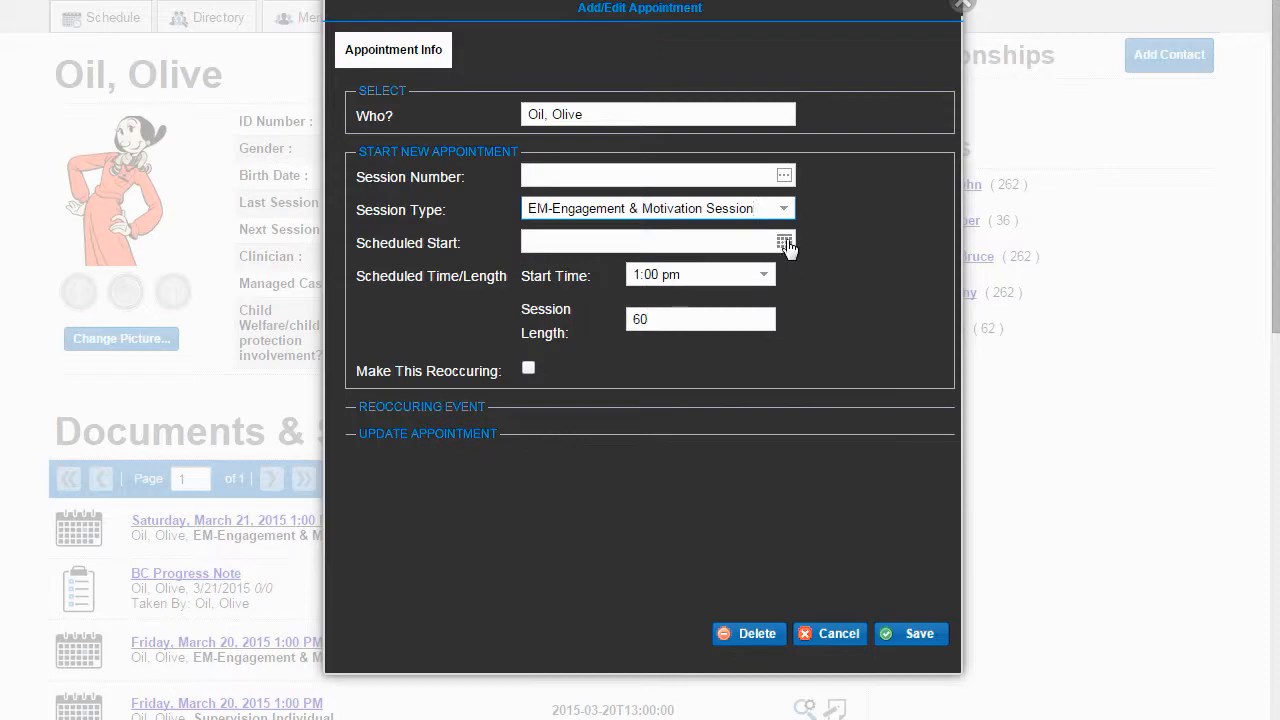
{"action": "left_click", "coordinate": [784, 242]}
{"action": "left_click", "coordinate": [717, 371]}
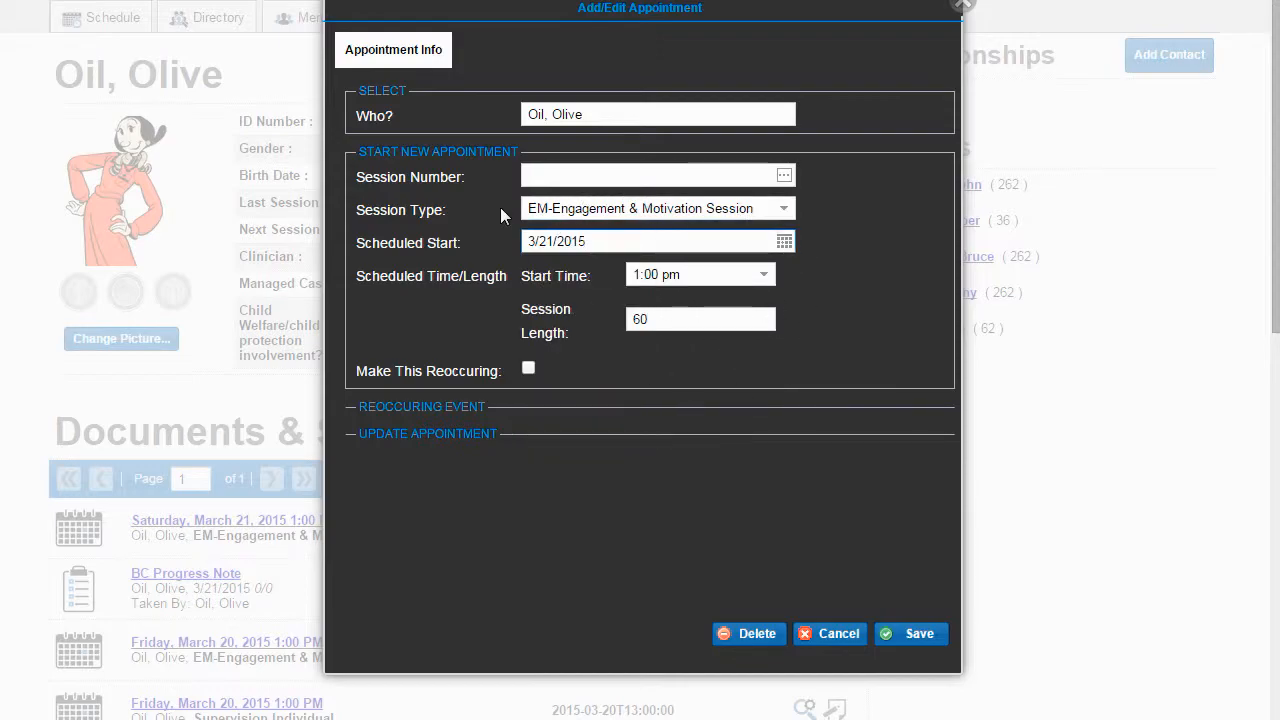
{"action": "left_click", "coordinate": [911, 636]}
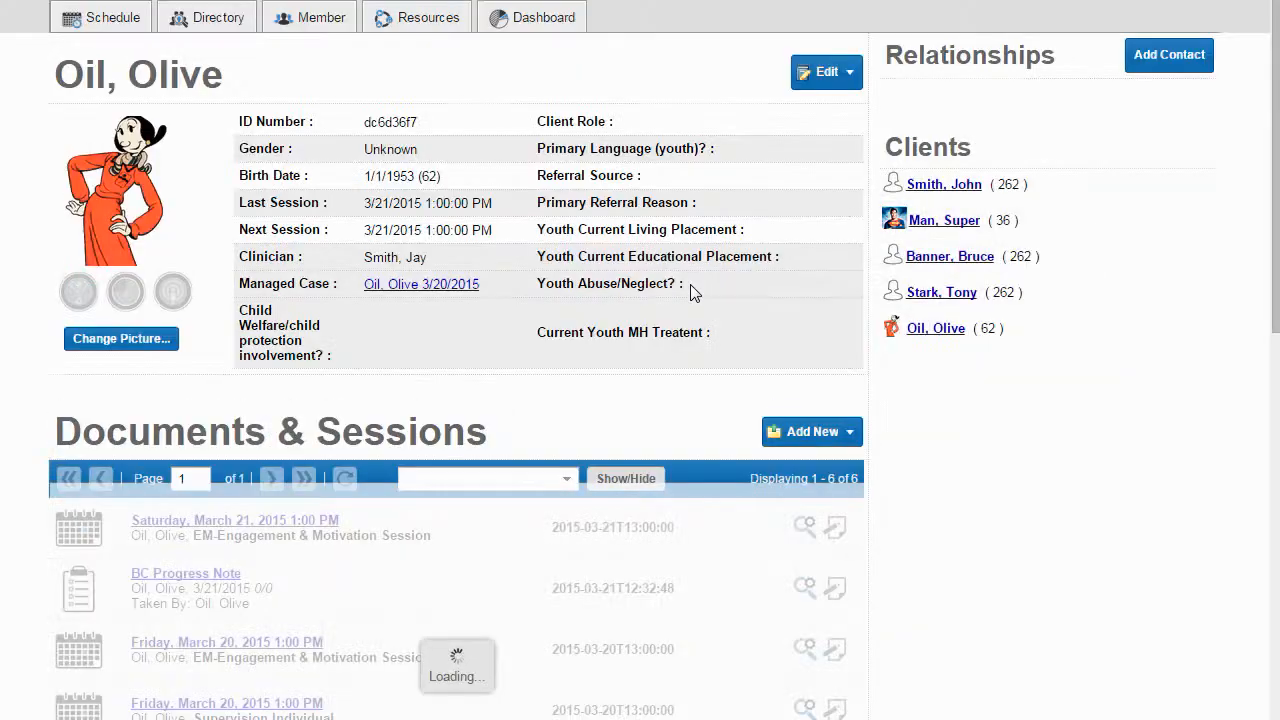
- Add an EM Progress Note document completed by the patient, and stay on the client's record instead of navigating to it
{"action": "scroll", "coordinate": [989, 500], "scroll_direction": "down", "scroll_amount": 2}
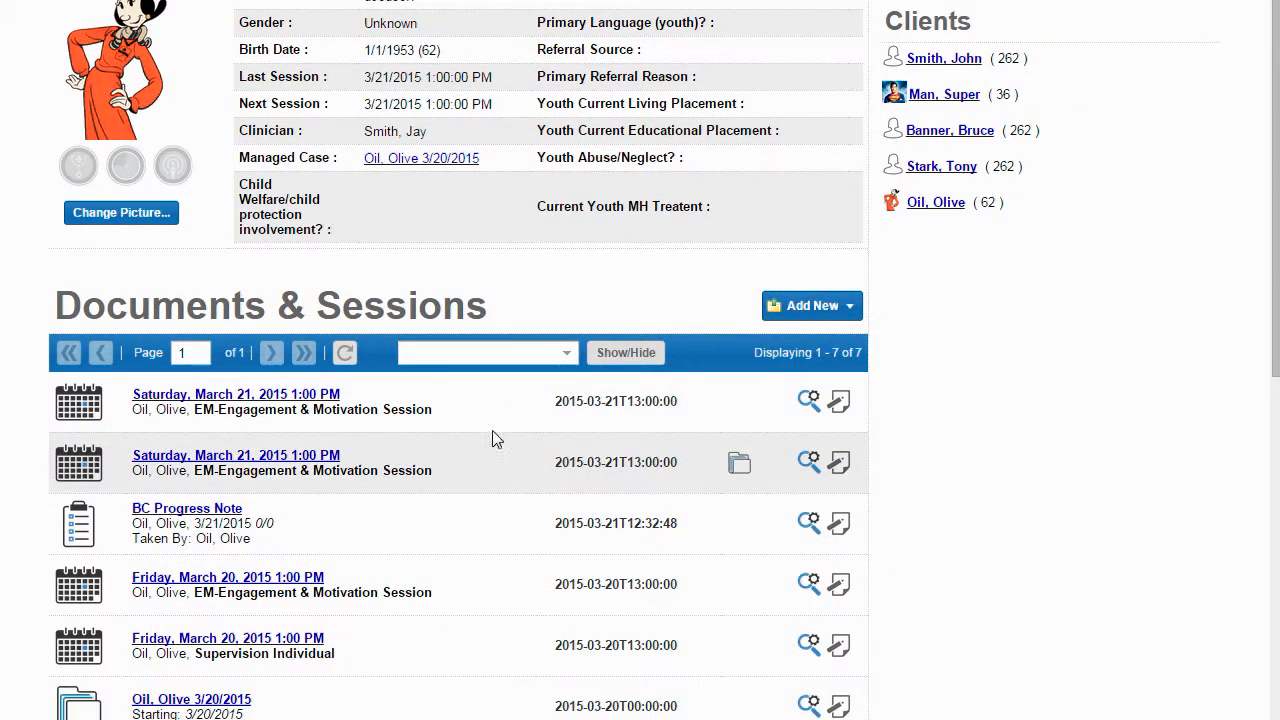
{"action": "mouse_move", "coordinate": [739, 478]}
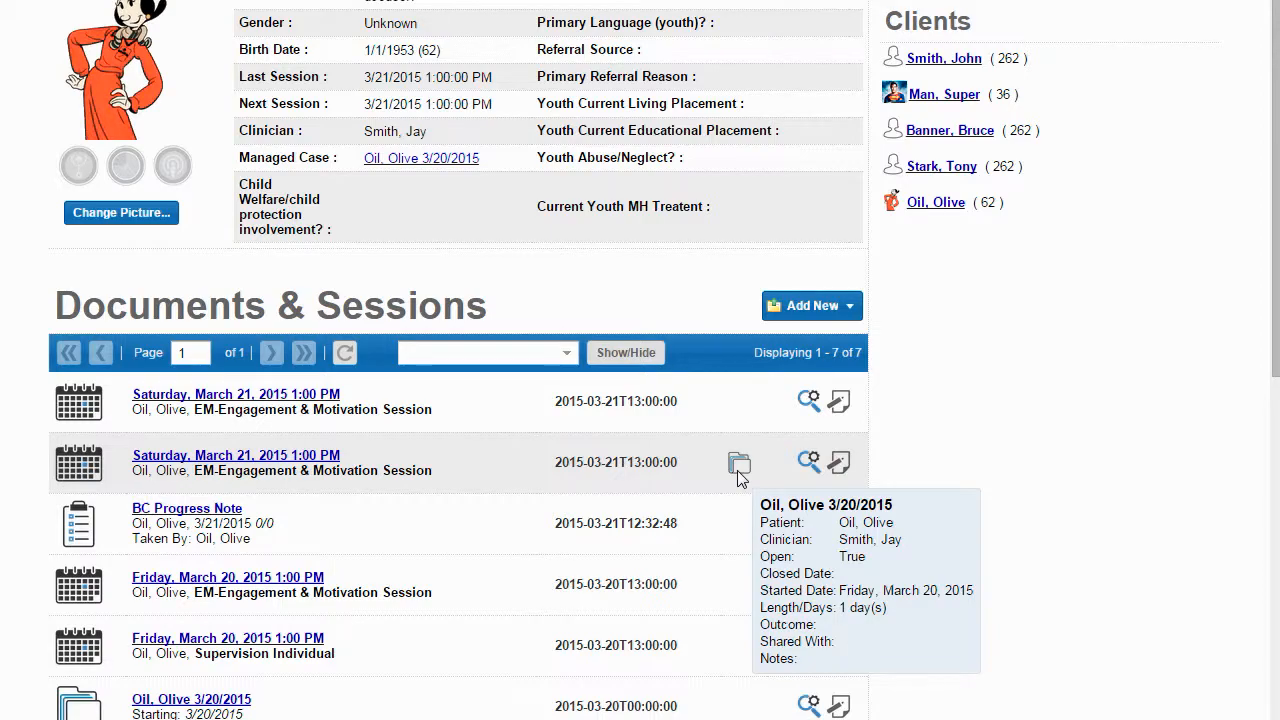
{"action": "left_click", "coordinate": [848, 306]}
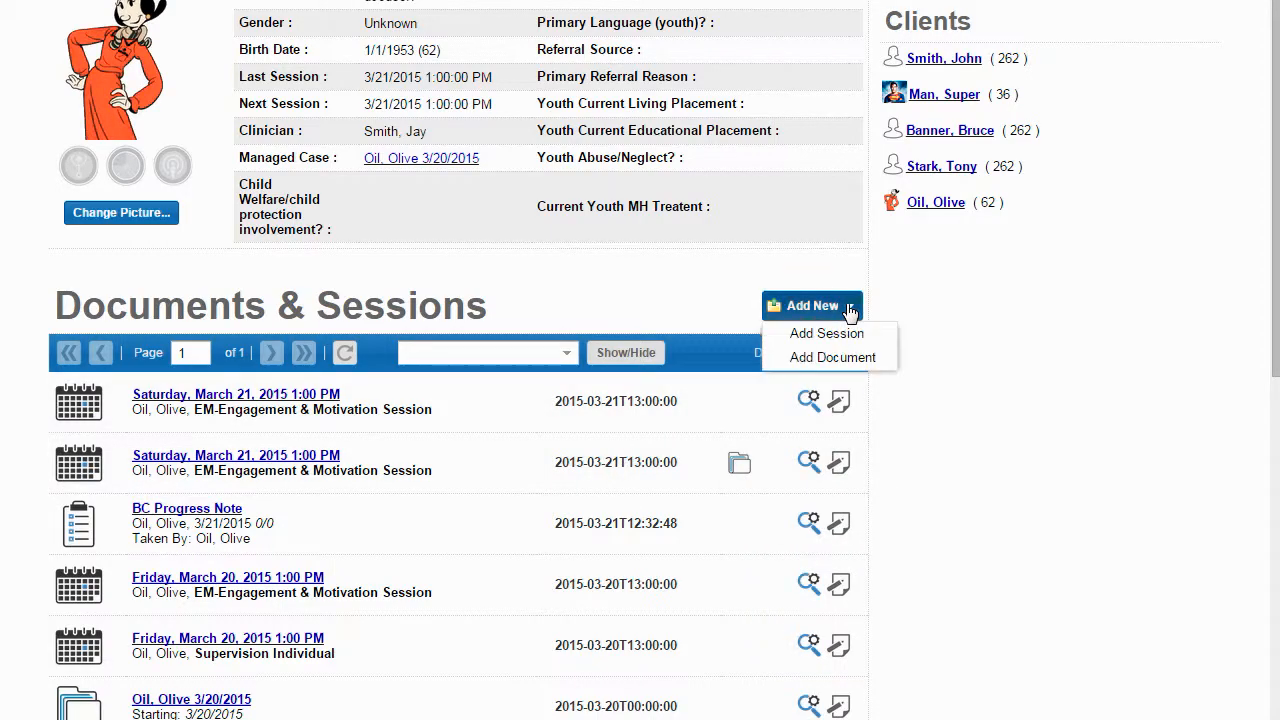
{"action": "left_click", "coordinate": [845, 366]}
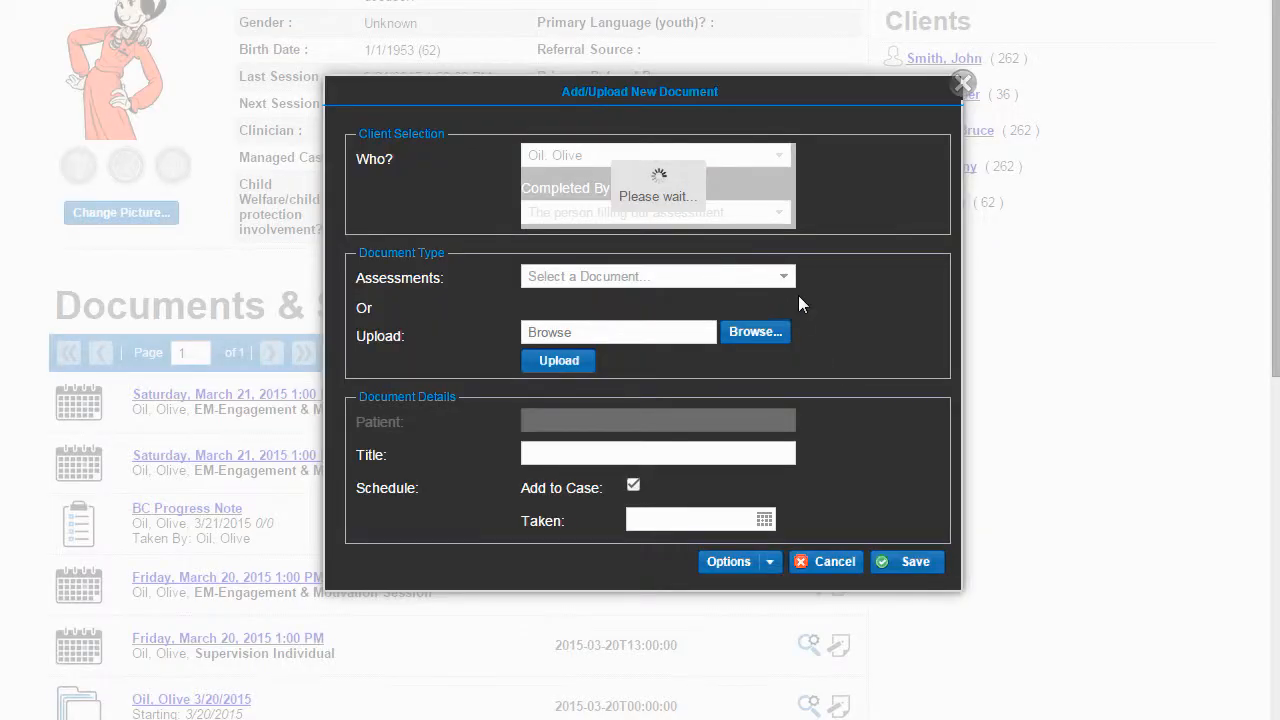
{"action": "left_click", "coordinate": [778, 214]}
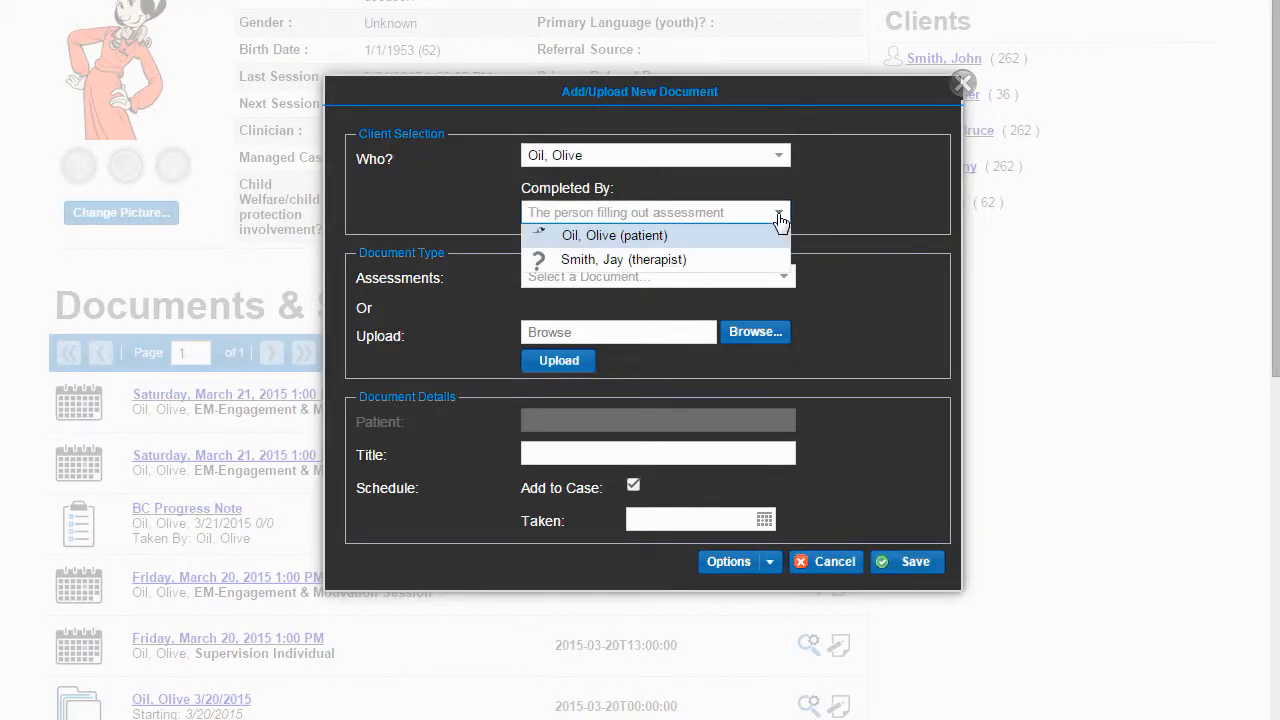
{"action": "left_click", "coordinate": [680, 236]}
{"action": "left_click", "coordinate": [784, 277]}
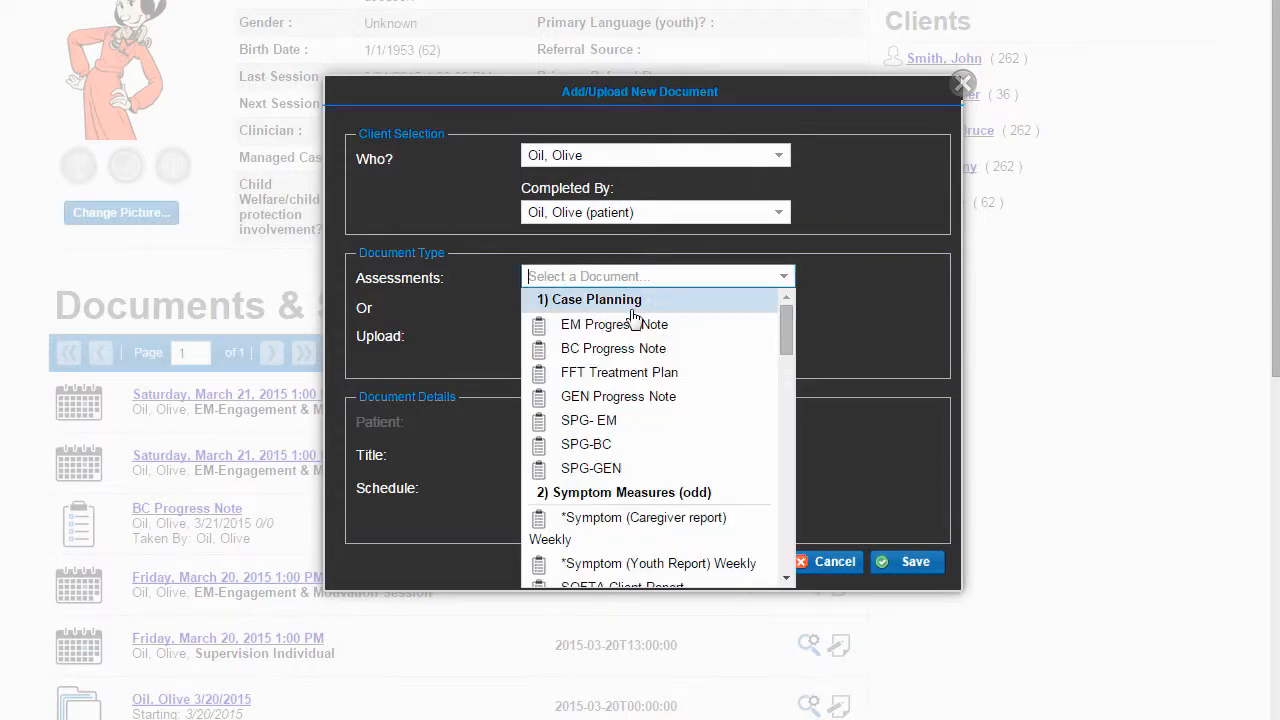
{"action": "left_click", "coordinate": [630, 323]}
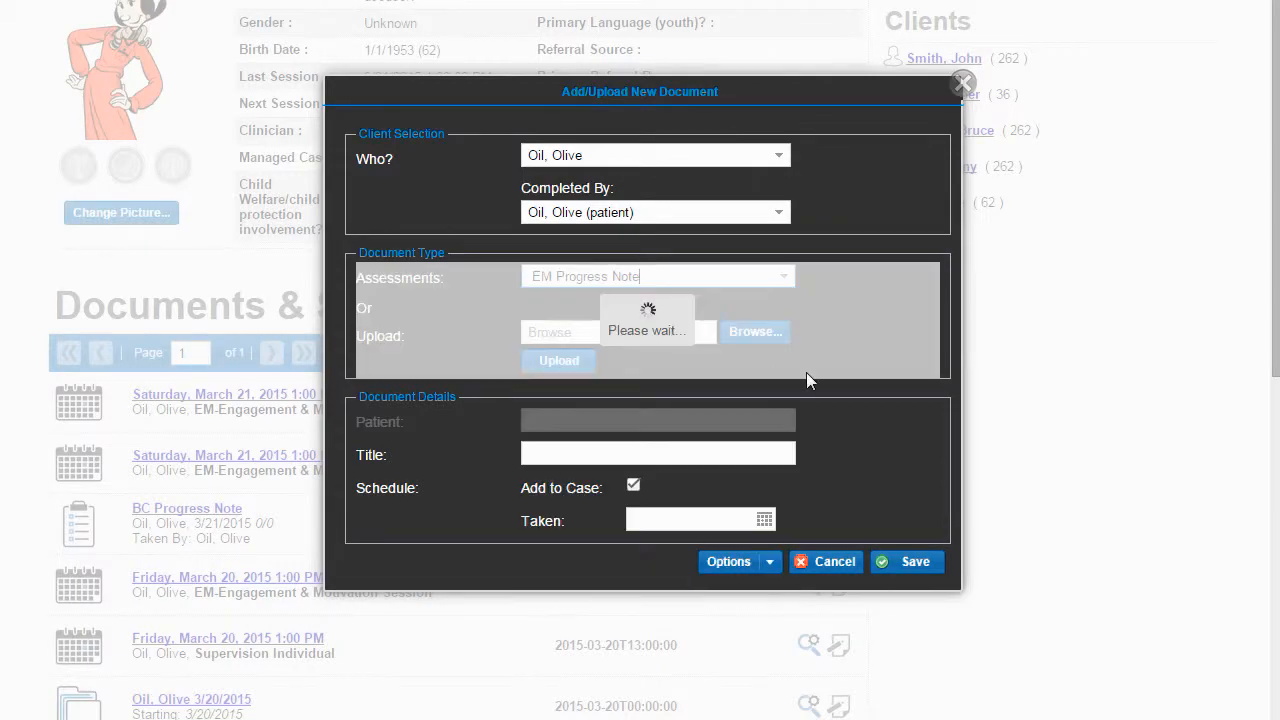
{"action": "left_click", "coordinate": [903, 568]}
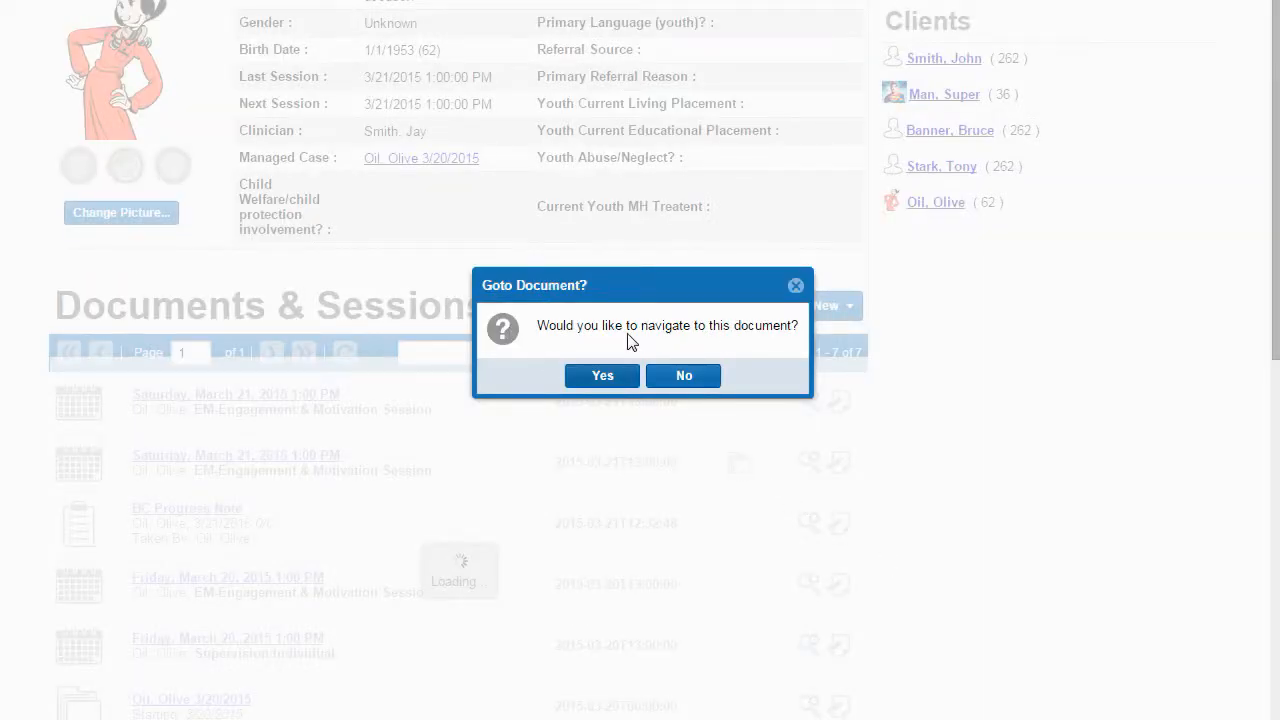
{"action": "left_click", "coordinate": [700, 376]}
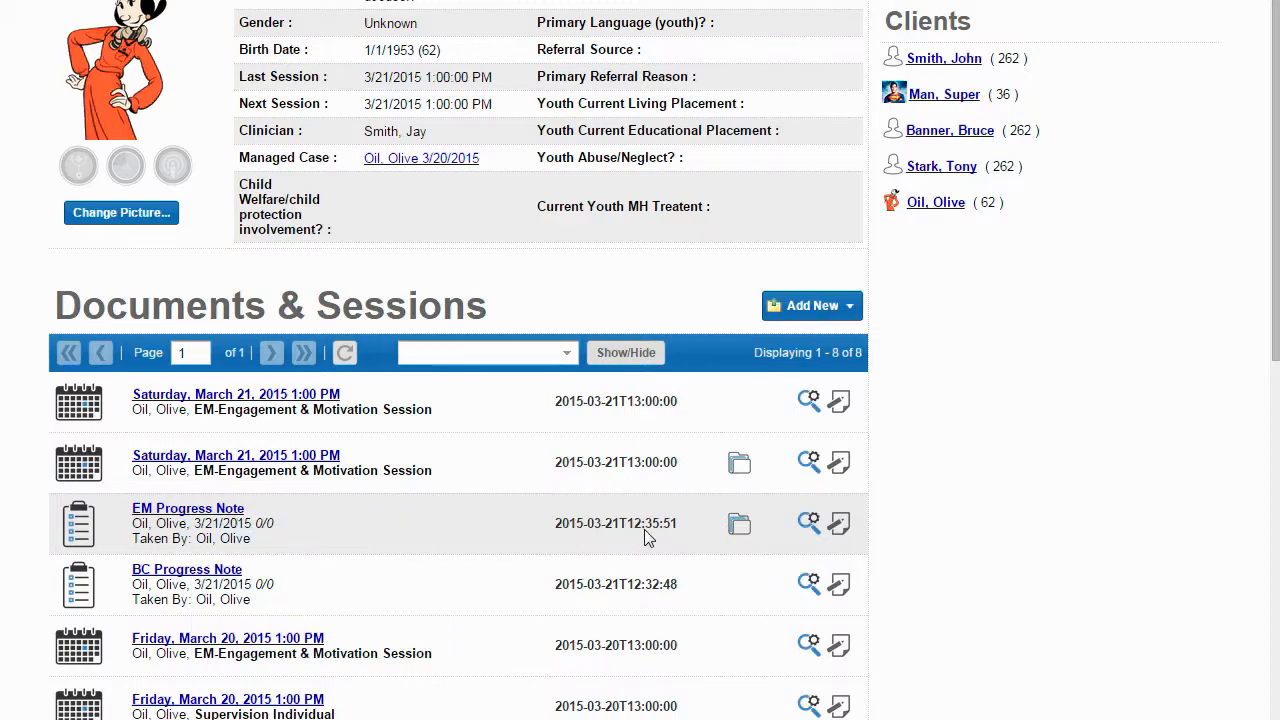
- Open the client's managed case and show which documents and sessions are in it
{"action": "scroll", "coordinate": [770, 581], "scroll_direction": "down", "scroll_amount": 1}
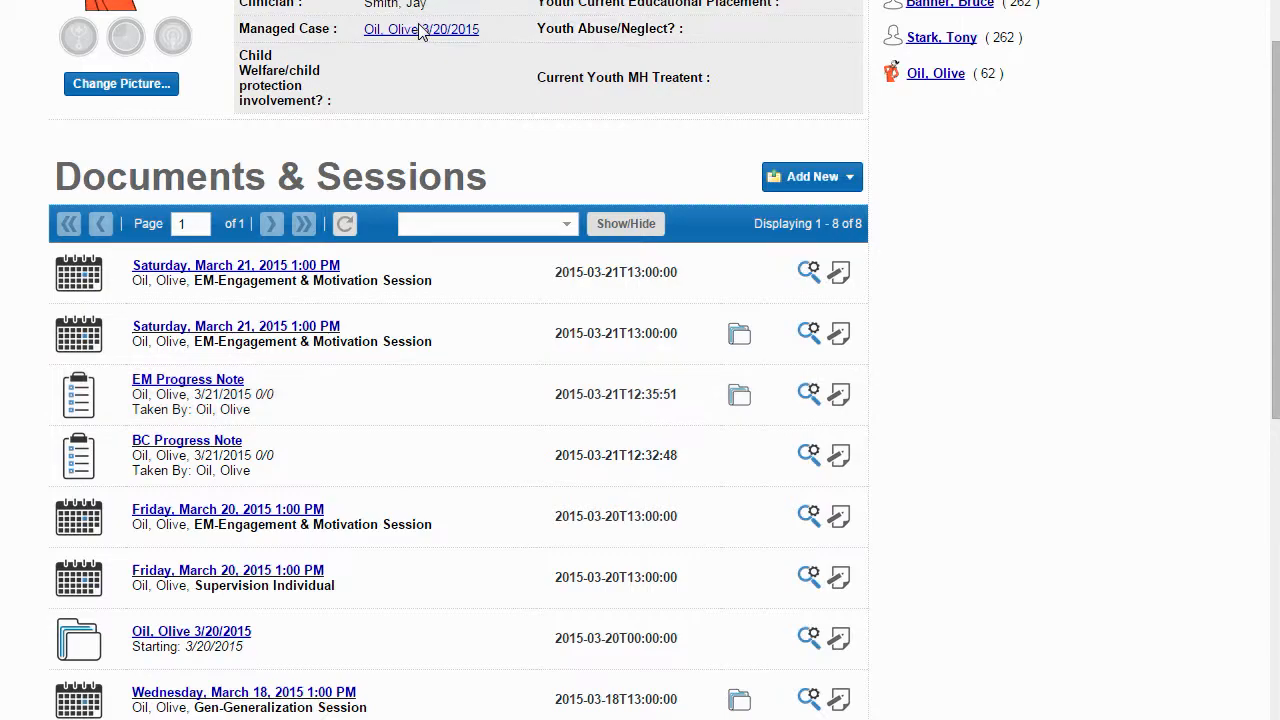
{"action": "scroll", "coordinate": [566, 320], "scroll_direction": "up", "scroll_amount": 3}
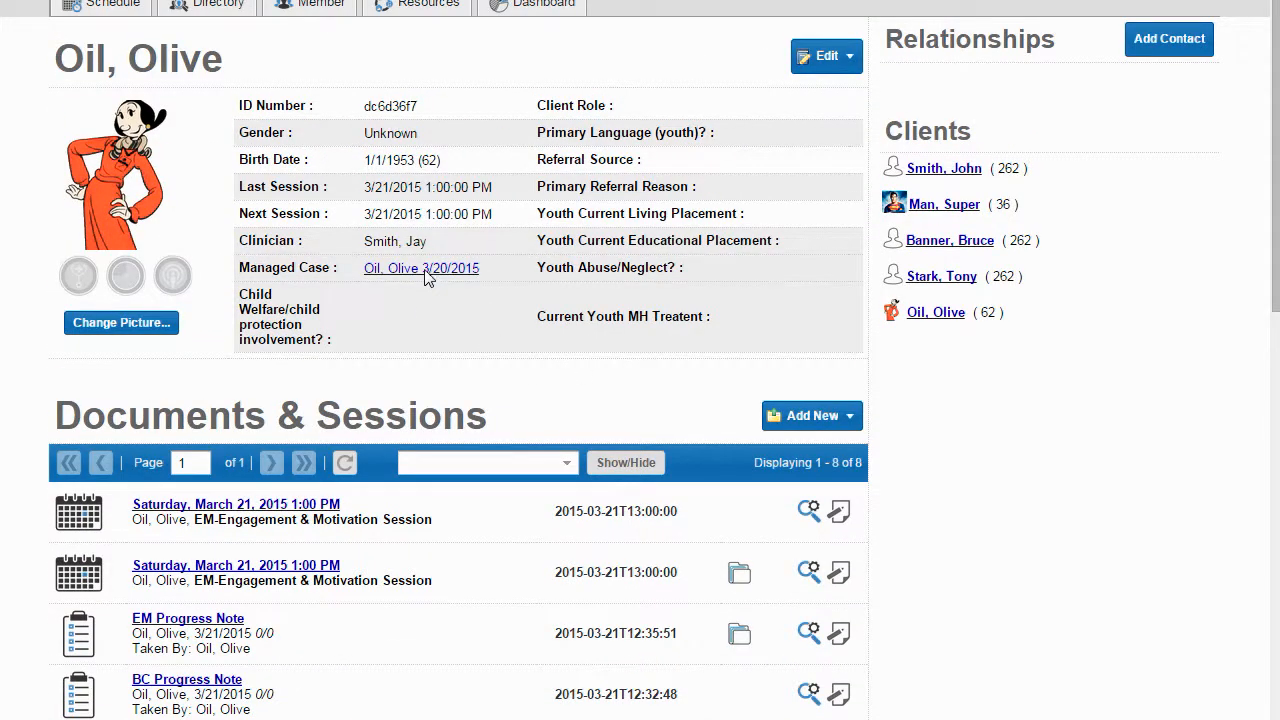
{"action": "left_click", "coordinate": [427, 271]}
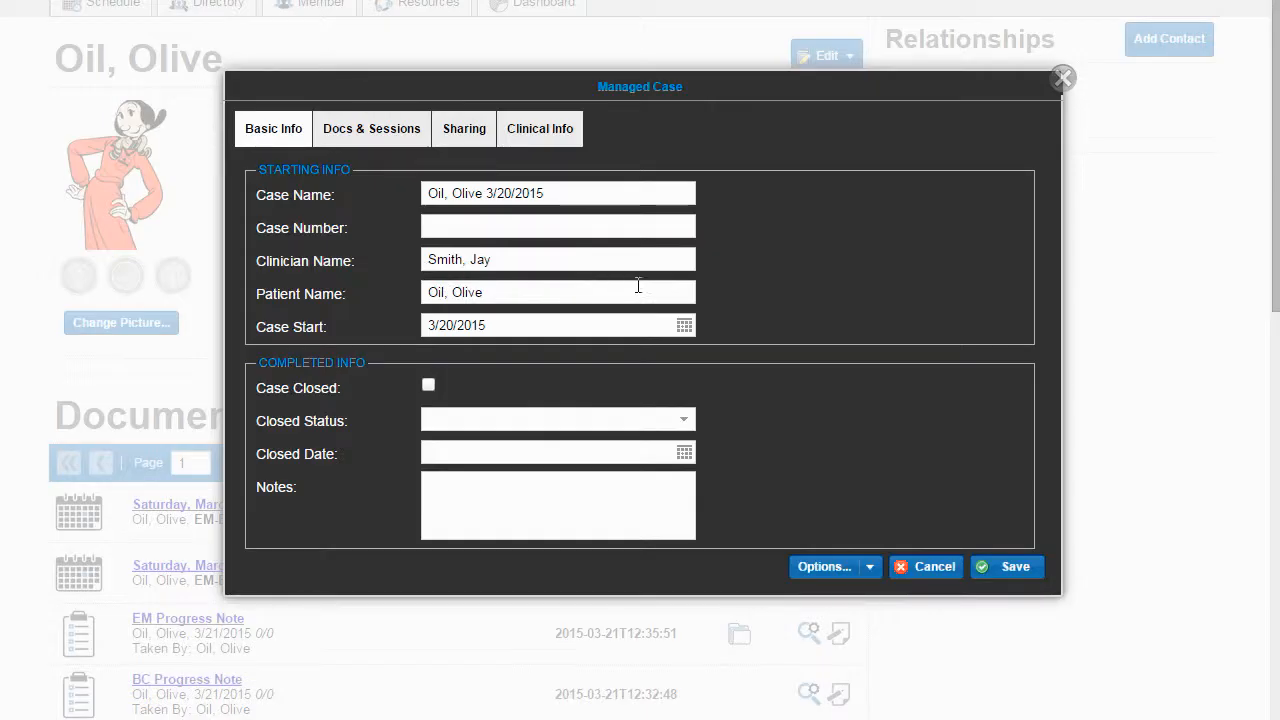
{"action": "left_click", "coordinate": [370, 135]}
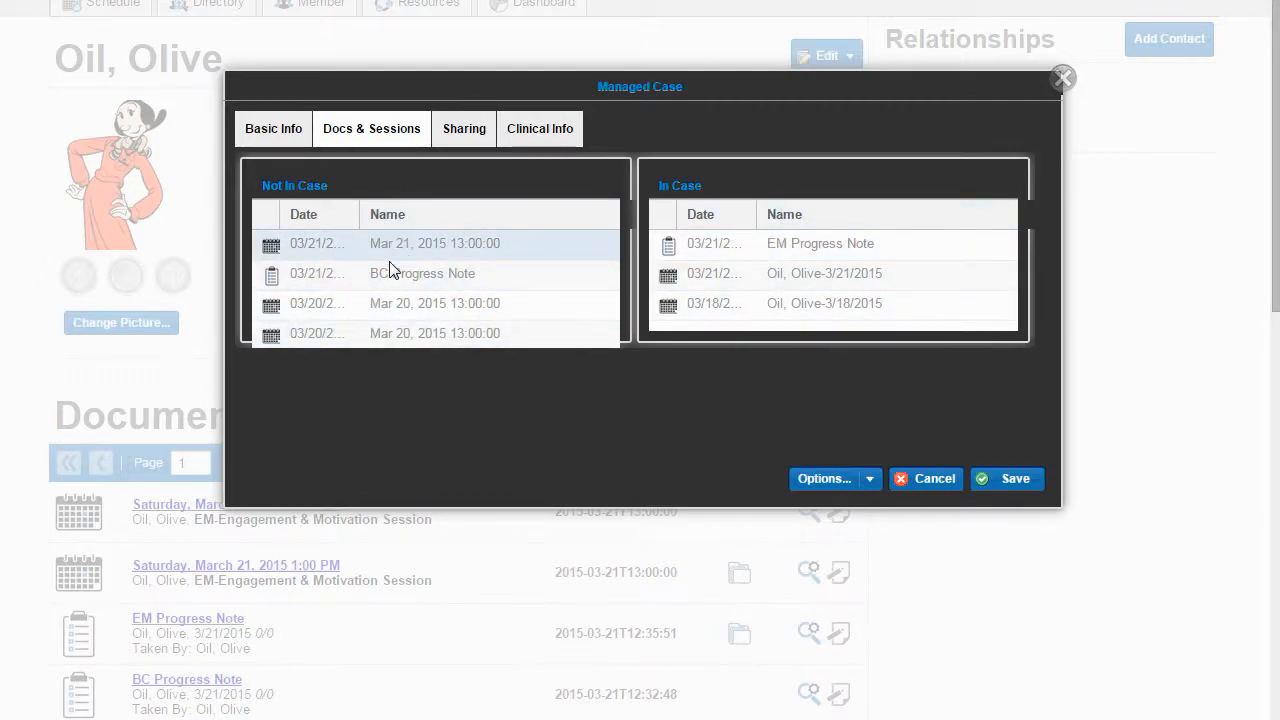
- Move the Mar 21, 2015 session, the BC Progress Note and a Mar 20, 2015 session into the managed case and save it
{"action": "left_click_drag", "start_coordinate": [338, 251], "coordinate": [703, 262]}
{"action": "left_click_drag", "start_coordinate": [422, 246], "coordinate": [690, 261]}
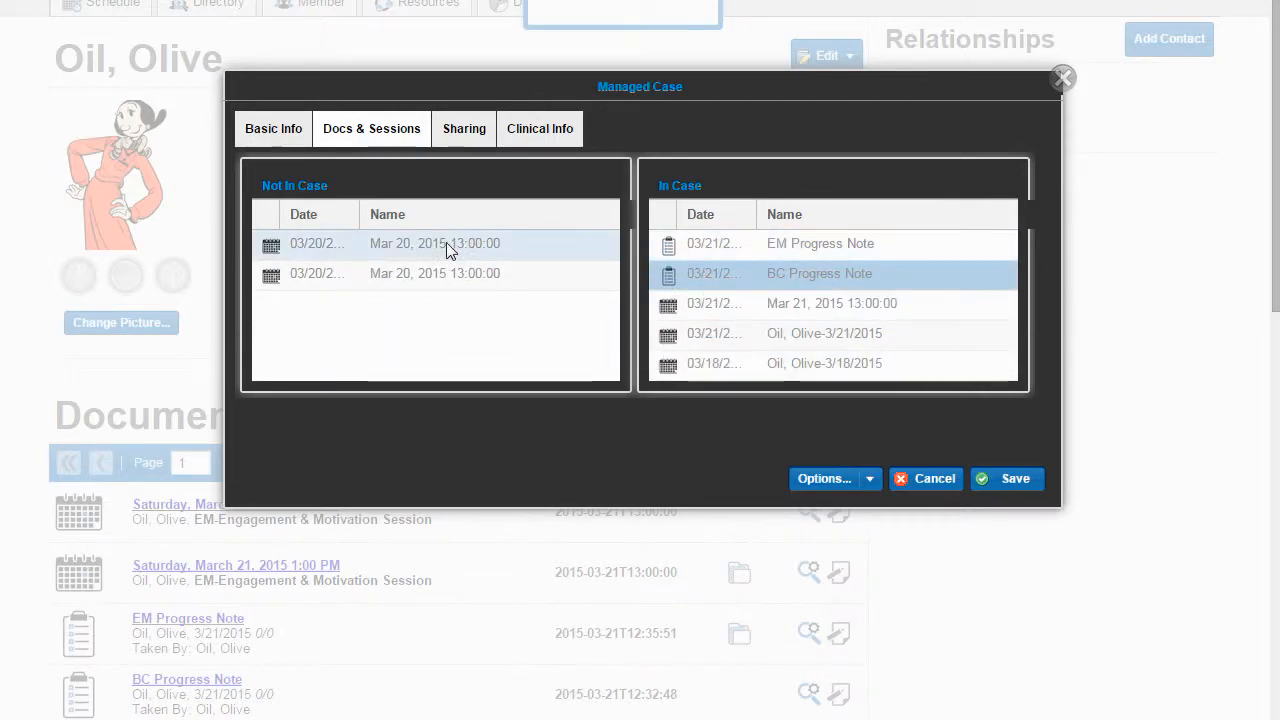
{"action": "left_click_drag", "start_coordinate": [426, 238], "coordinate": [689, 286]}
{"action": "left_click_drag", "start_coordinate": [668, 244], "coordinate": [697, 252]}
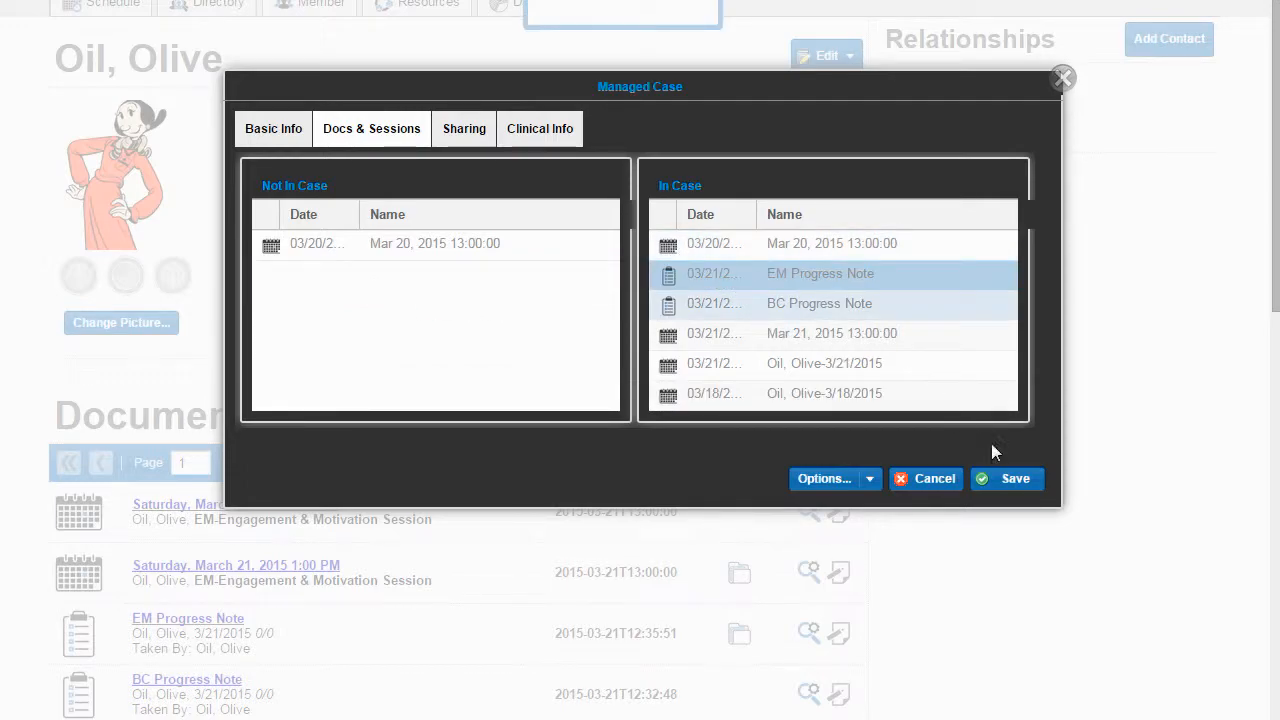
{"action": "left_click", "coordinate": [1005, 479]}
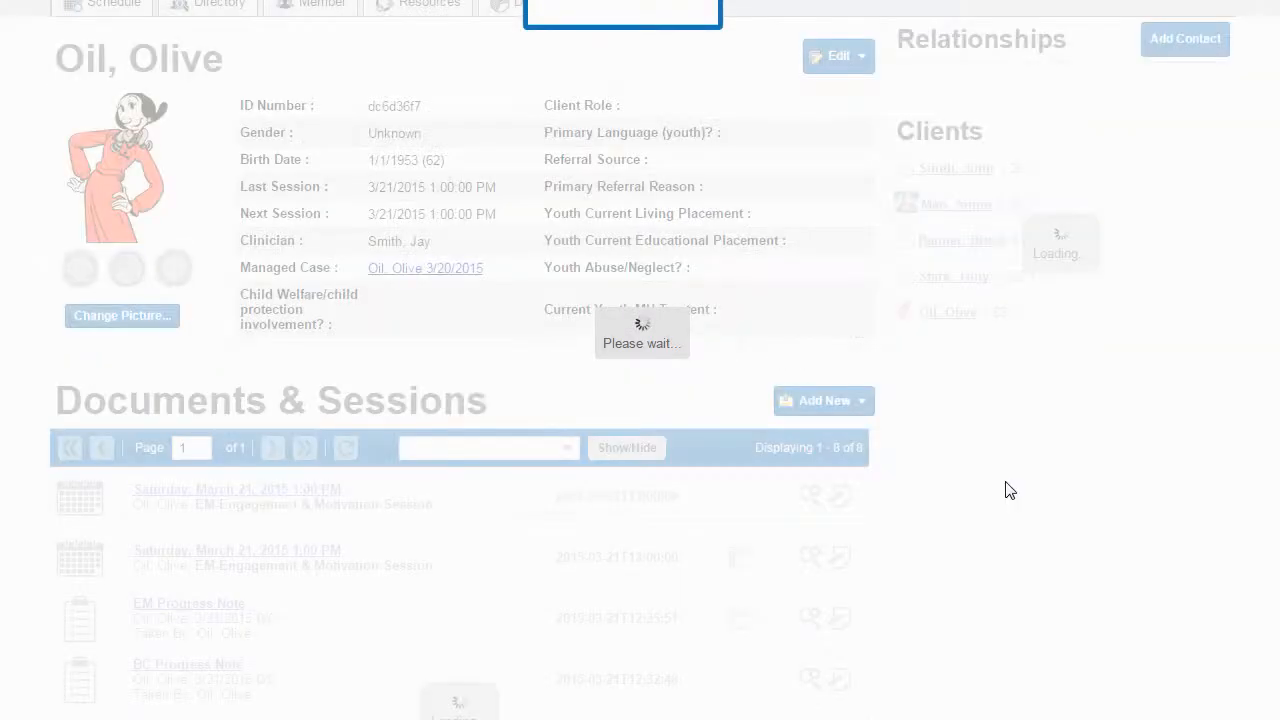
{"action": "scroll", "coordinate": [873, 440], "scroll_direction": "down", "scroll_amount": 3}
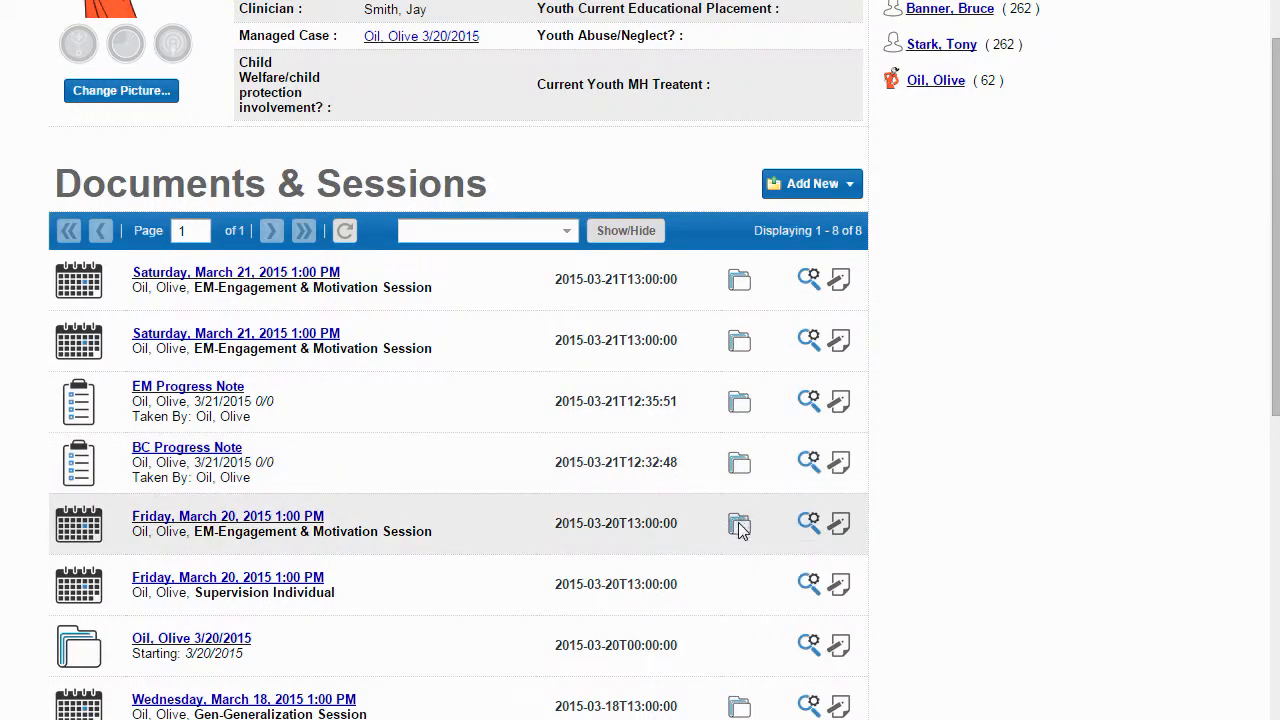
{"action": "mouse_move", "coordinate": [740, 528]}
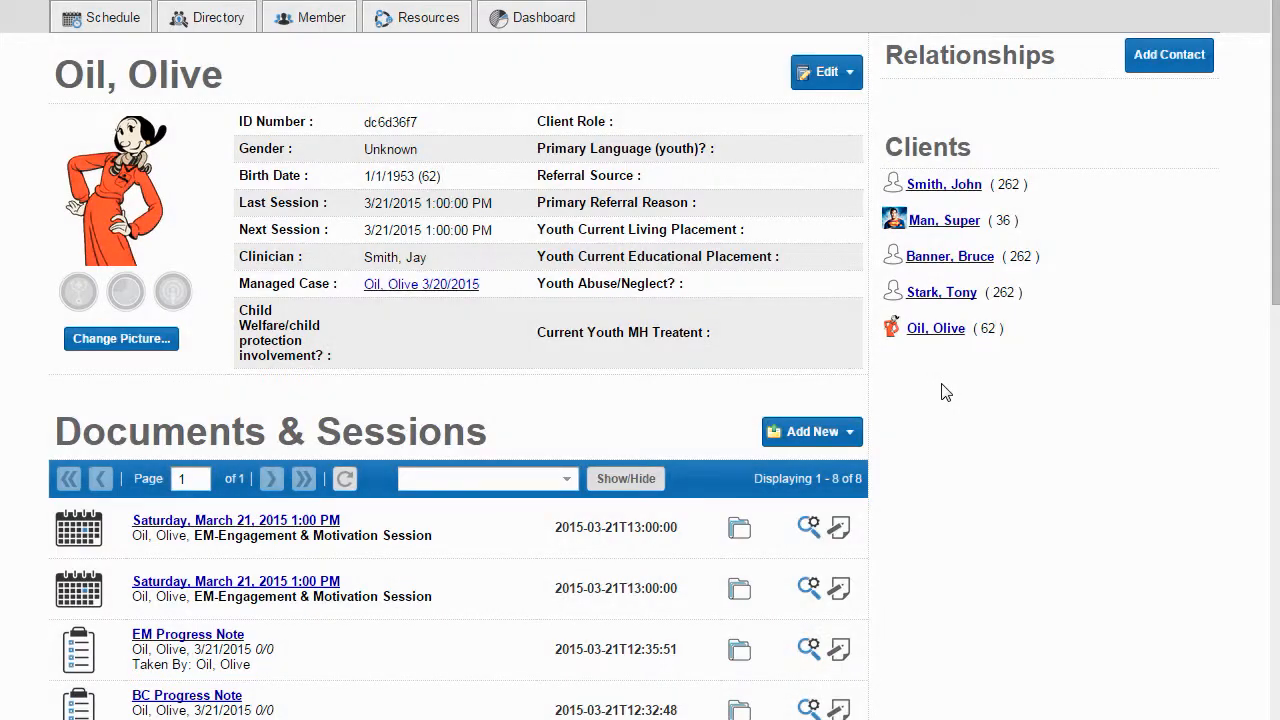
- Reopen the client's managed case and review its basic information, including the available closed status options
{"action": "left_click", "coordinate": [430, 290]}
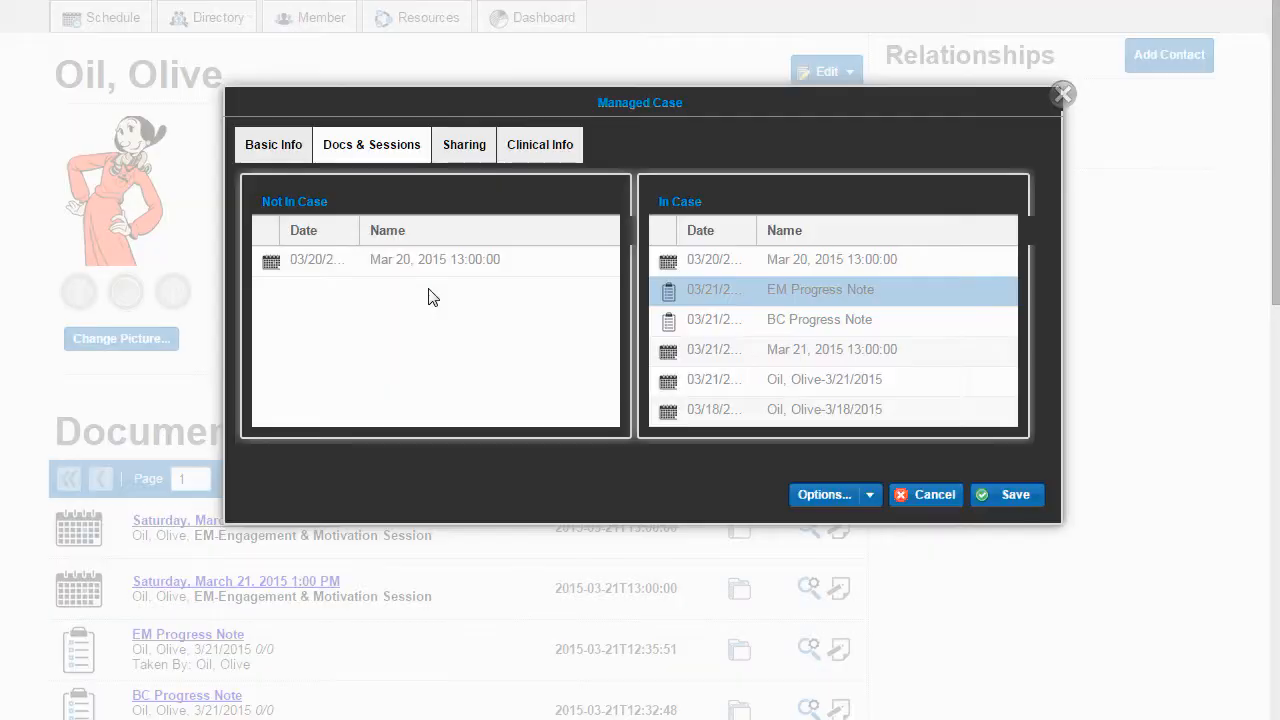
{"action": "left_click", "coordinate": [280, 147]}
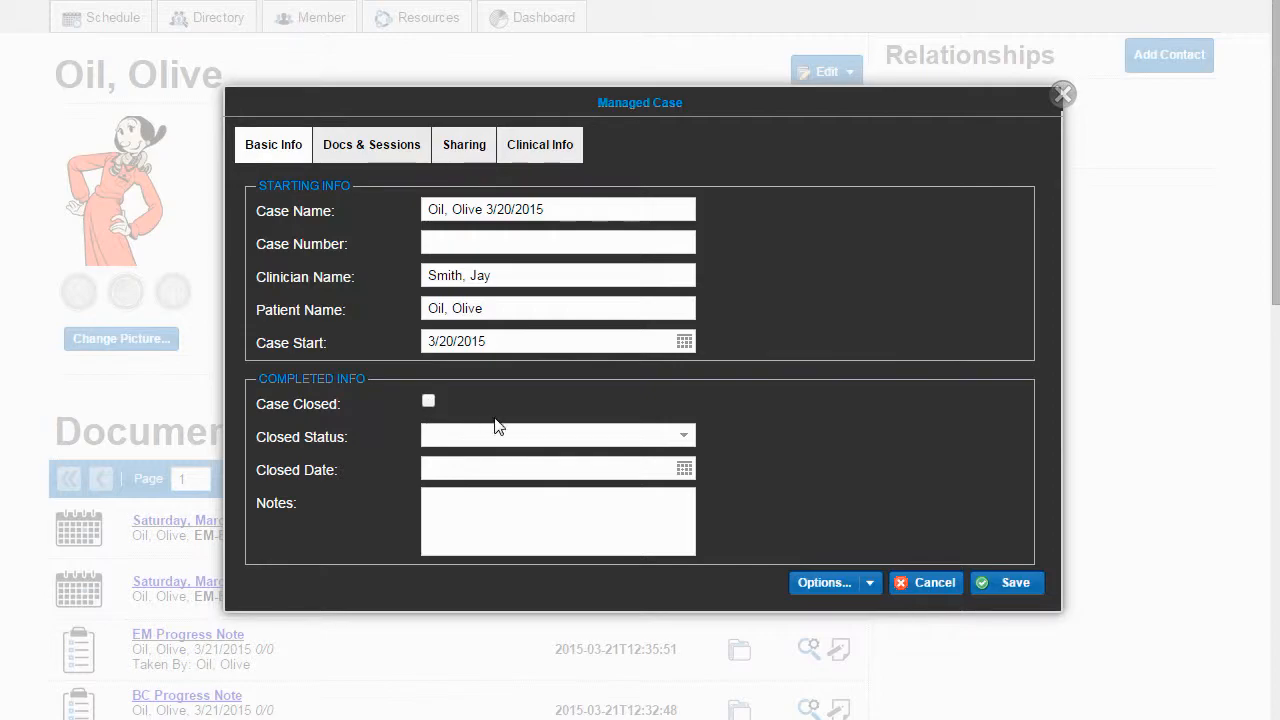
{"action": "left_click", "coordinate": [680, 436]}
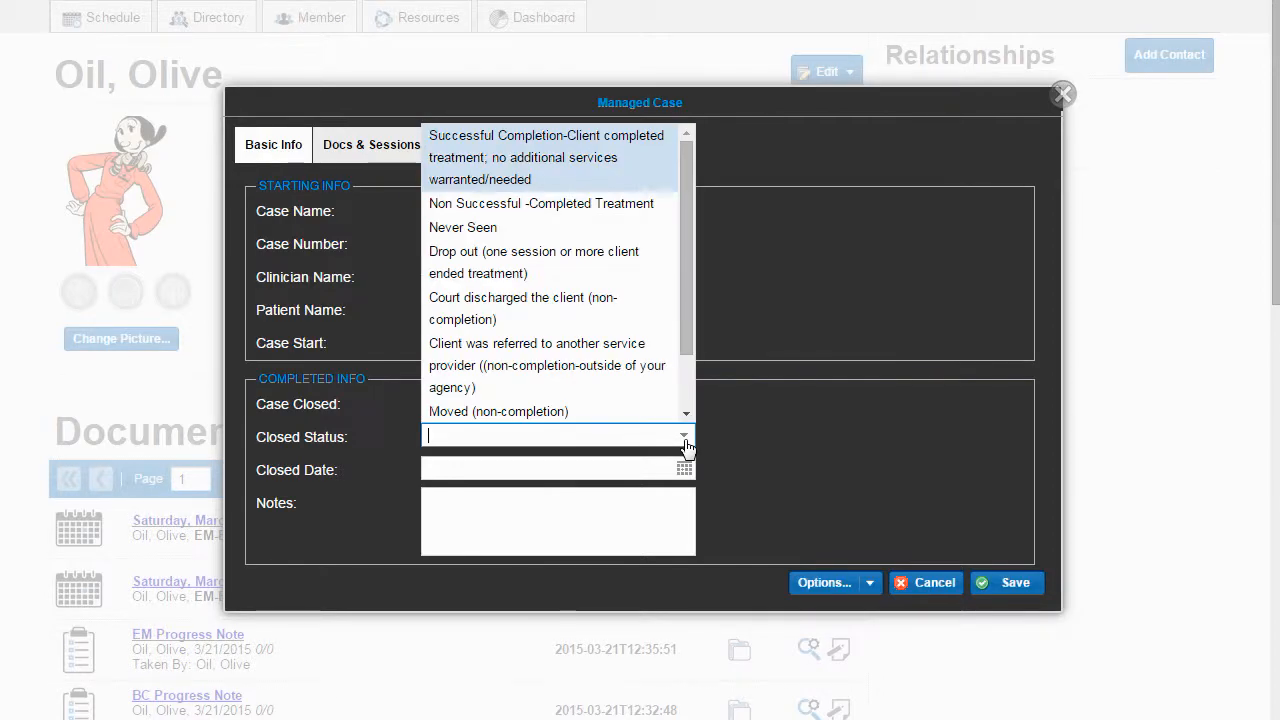
{"action": "left_click", "coordinate": [624, 508]}
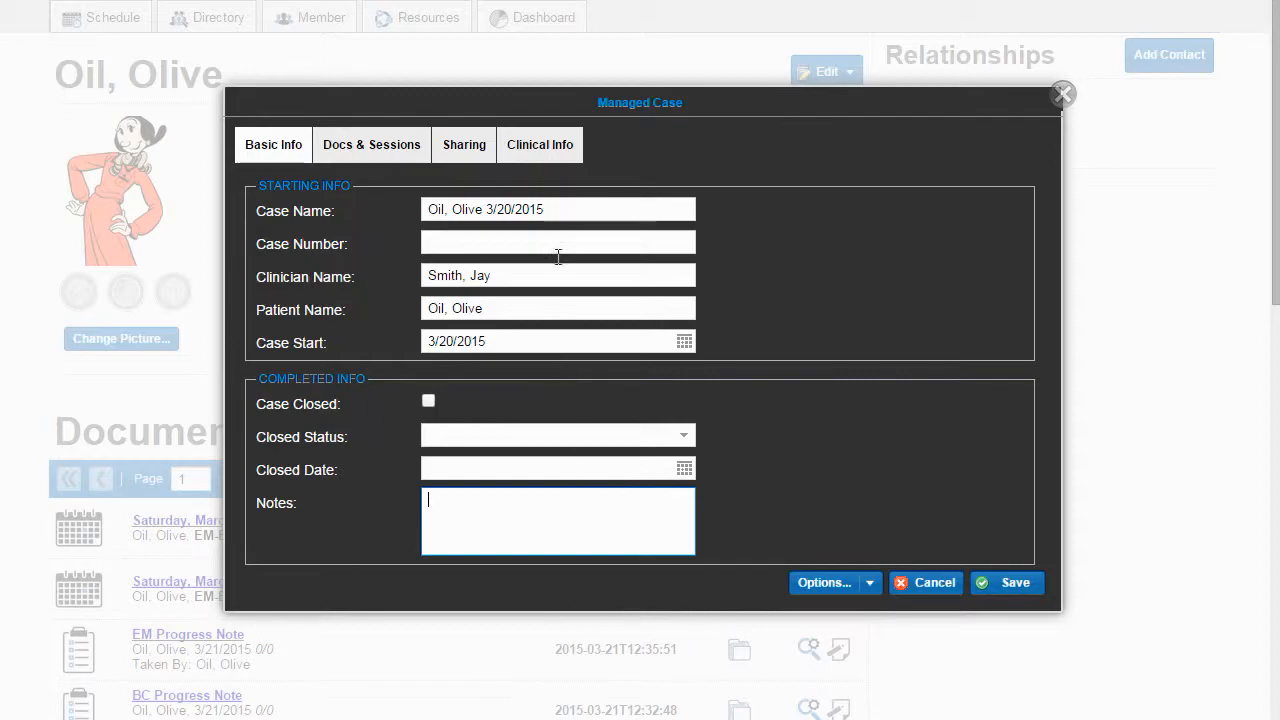
- In the case's clinical info, set educational placement to Less than high school degree or GED, living placement to Out of Home, Tier 4, and referral source to Self Referral
{"action": "left_click", "coordinate": [540, 146]}
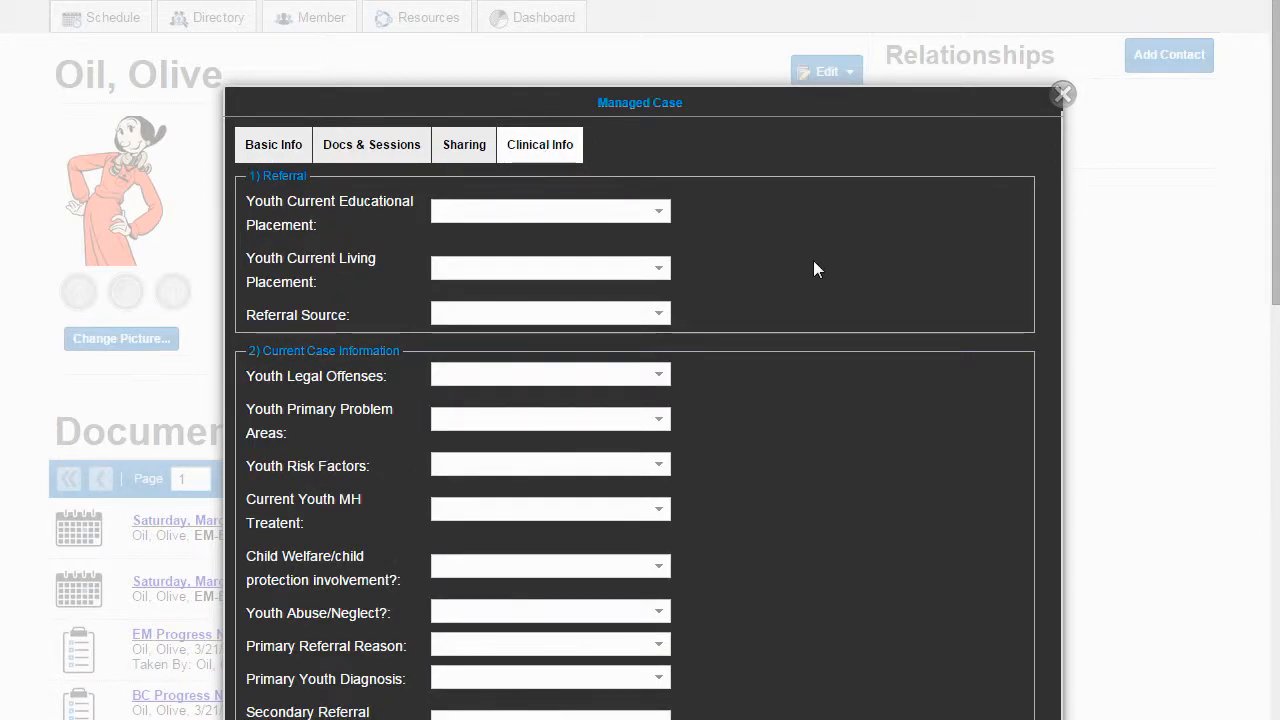
{"action": "scroll", "coordinate": [814, 267], "scroll_direction": "down", "scroll_amount": 2}
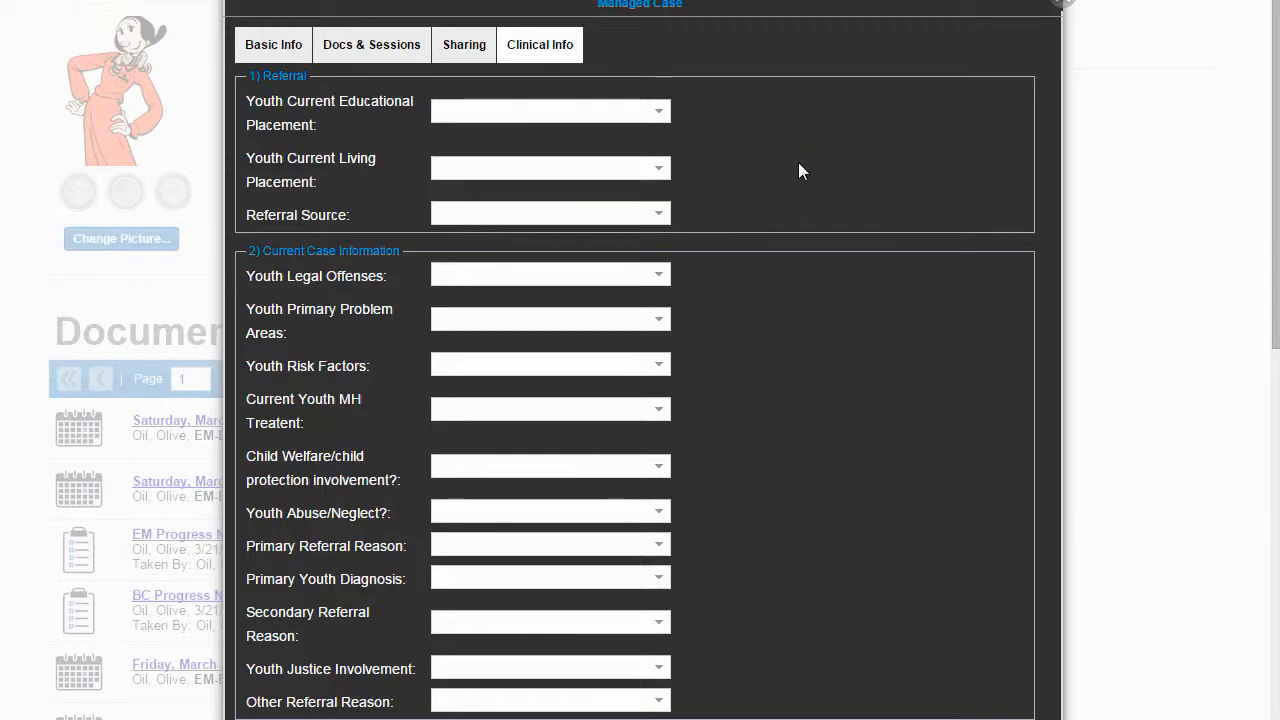
{"action": "left_click", "coordinate": [662, 112]}
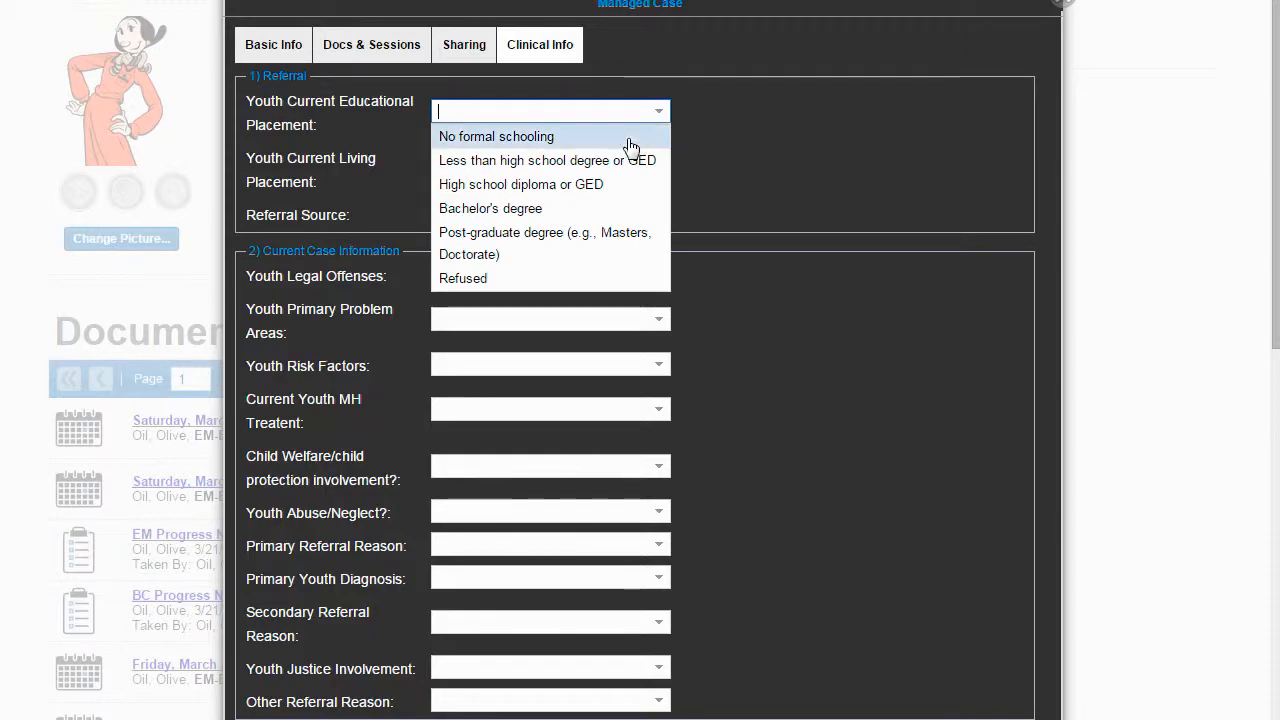
{"action": "left_click", "coordinate": [618, 163]}
{"action": "left_click", "coordinate": [647, 170]}
{"action": "left_click", "coordinate": [586, 240]}
{"action": "left_click", "coordinate": [660, 213]}
{"action": "left_click", "coordinate": [603, 290]}
- Set youth legal offenses to Breach of Probation/Statutory Order, primary problem areas to School, and risk factors to Disability / Serious Health Issues
{"action": "left_click", "coordinate": [655, 275]}
{"action": "left_click", "coordinate": [514, 350]}
{"action": "left_click", "coordinate": [659, 320]}
{"action": "left_click", "coordinate": [626, 394]}
{"action": "left_click", "coordinate": [660, 365]}
{"action": "left_click", "coordinate": [603, 420]}
- Set current youth MH treatment to No, child welfare involvement to Reentry from placement, and youth abuse/neglect to No
{"action": "left_click", "coordinate": [656, 406]}
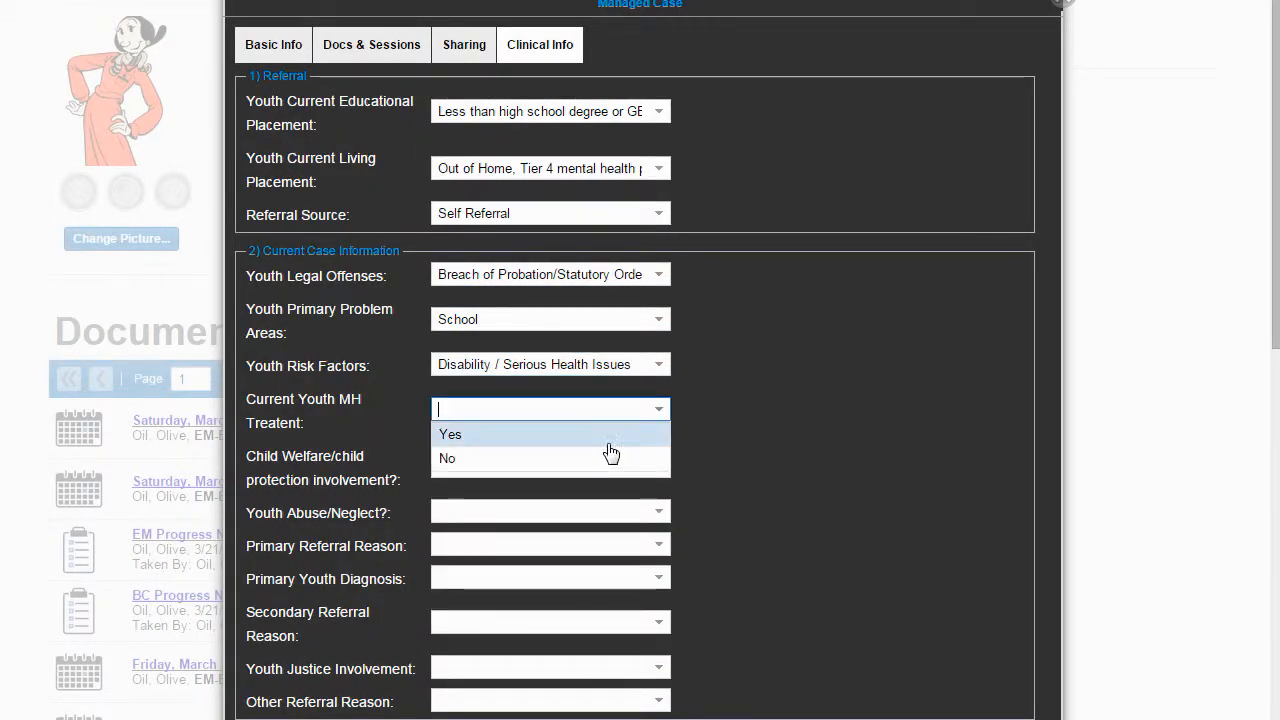
{"action": "left_click", "coordinate": [609, 458]}
{"action": "left_click", "coordinate": [655, 468]}
{"action": "left_click", "coordinate": [600, 514]}
{"action": "left_click", "coordinate": [656, 512]}
{"action": "left_click", "coordinate": [655, 560]}
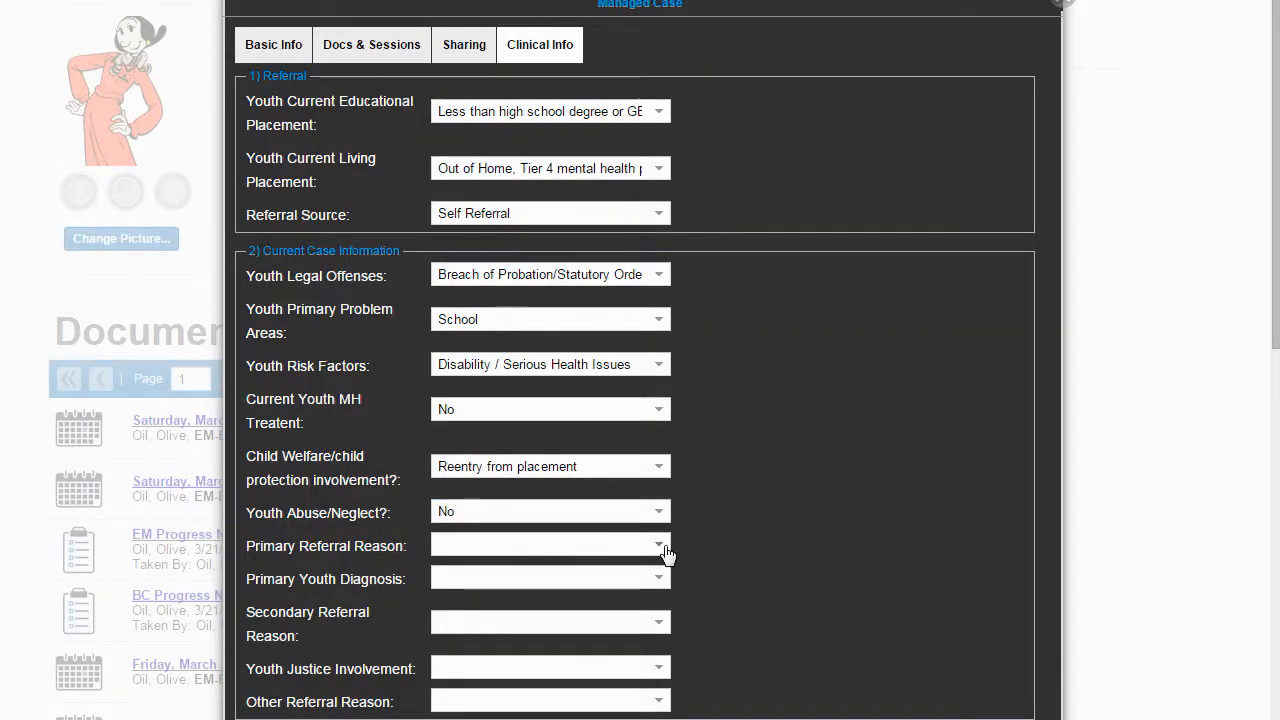
- Set the primary referral reason to Youth Substance Abuse, the diagnosis to Oppositional Defiant Disorder, and the secondary referral reason to MH Reasons for Youth
{"action": "left_click", "coordinate": [659, 545]}
{"action": "left_click", "coordinate": [540, 414]}
{"action": "scroll", "coordinate": [682, 500], "scroll_direction": "down", "scroll_amount": 3}
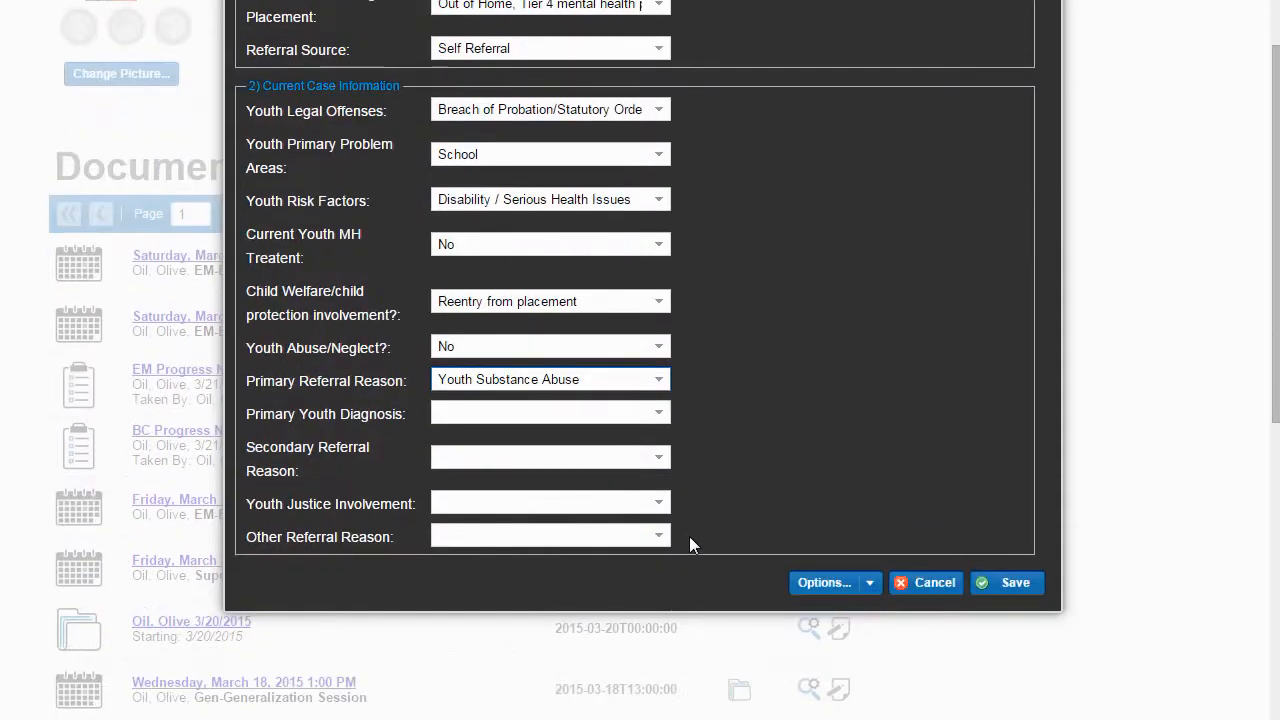
{"action": "left_click", "coordinate": [659, 414]}
{"action": "left_click", "coordinate": [610, 470]}
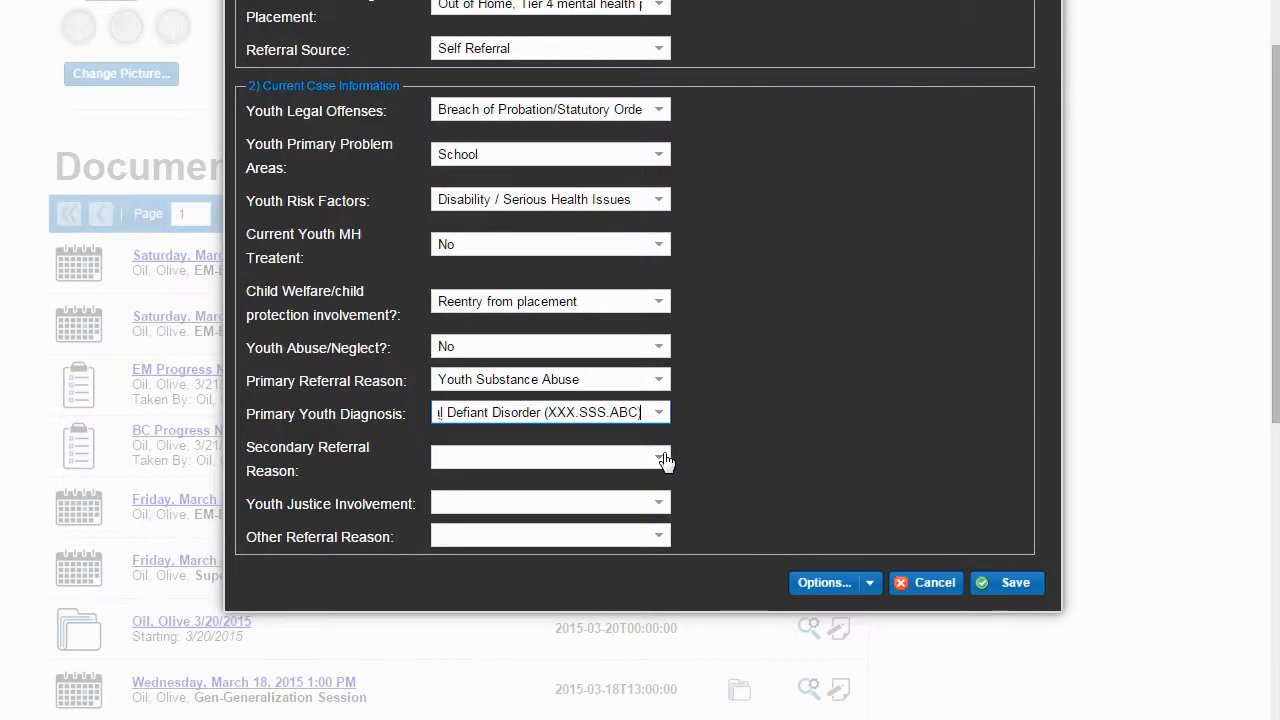
{"action": "left_click", "coordinate": [660, 458]}
{"action": "left_click", "coordinate": [608, 358]}
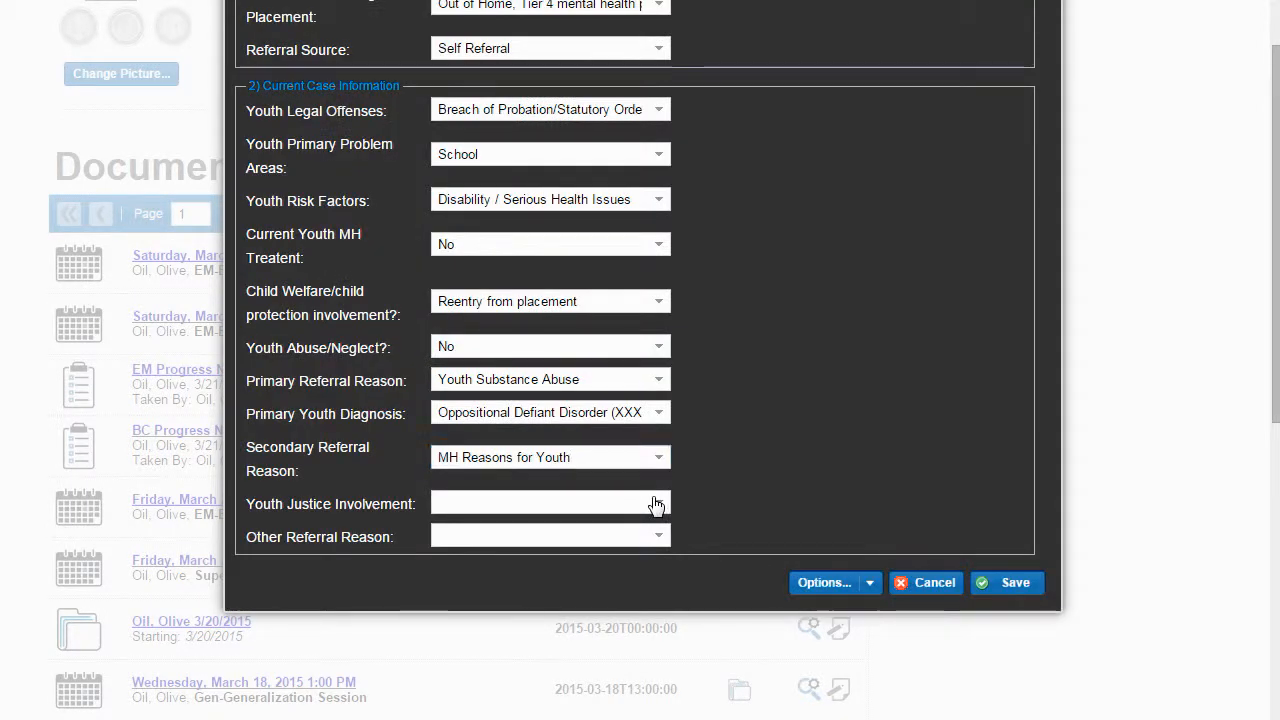
- Set youth justice involvement to Formal Probation/Parole, choose an other referral reason, and save the managed case
{"action": "left_click", "coordinate": [651, 504]}
{"action": "left_click", "coordinate": [575, 553]}
{"action": "left_click", "coordinate": [659, 537]}
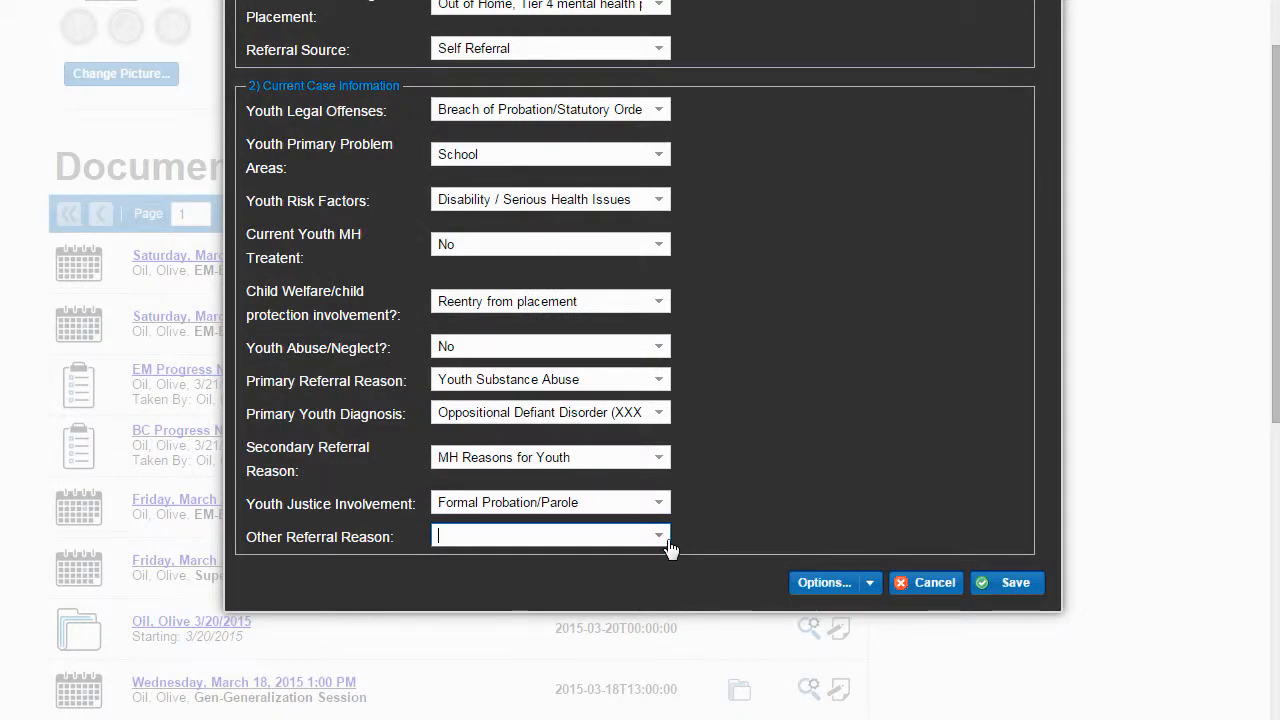
{"action": "left_click", "coordinate": [617, 477]}
{"action": "left_click", "coordinate": [1025, 590]}
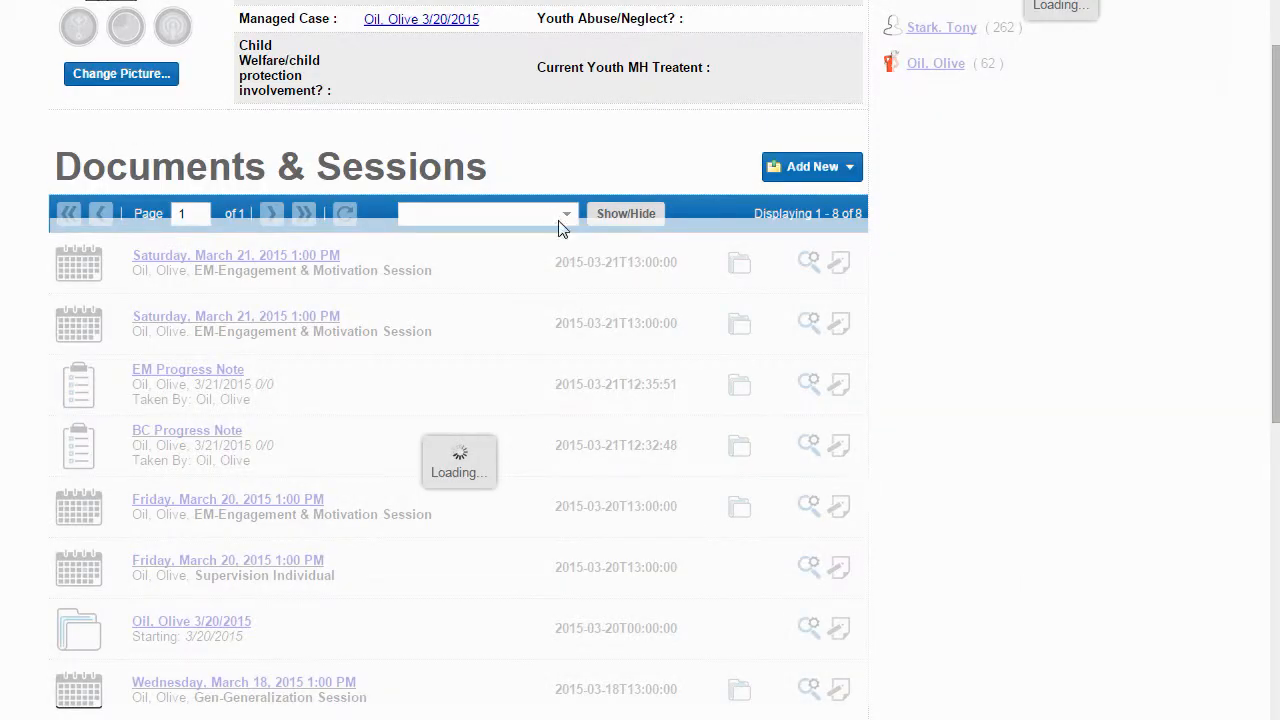
{"action": "scroll", "coordinate": [651, 200], "scroll_direction": "up", "scroll_amount": 3}
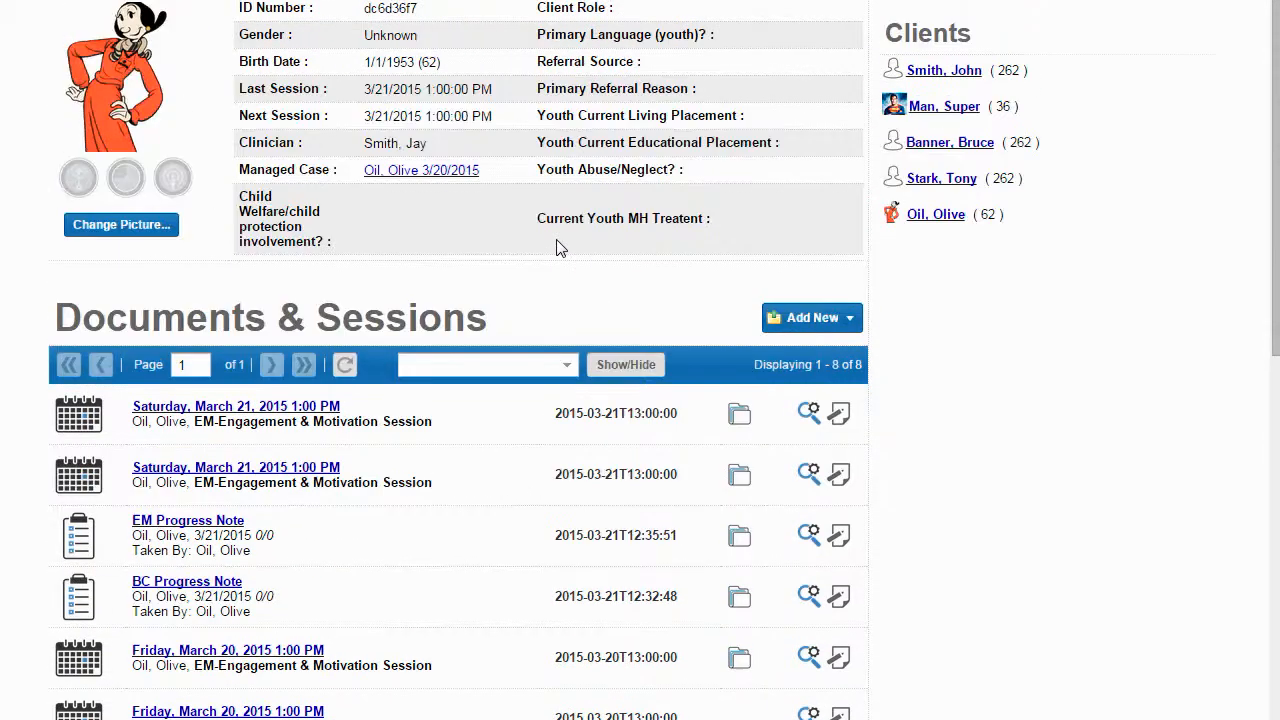
{"action": "scroll", "coordinate": [559, 261], "scroll_direction": "up", "scroll_amount": 1}
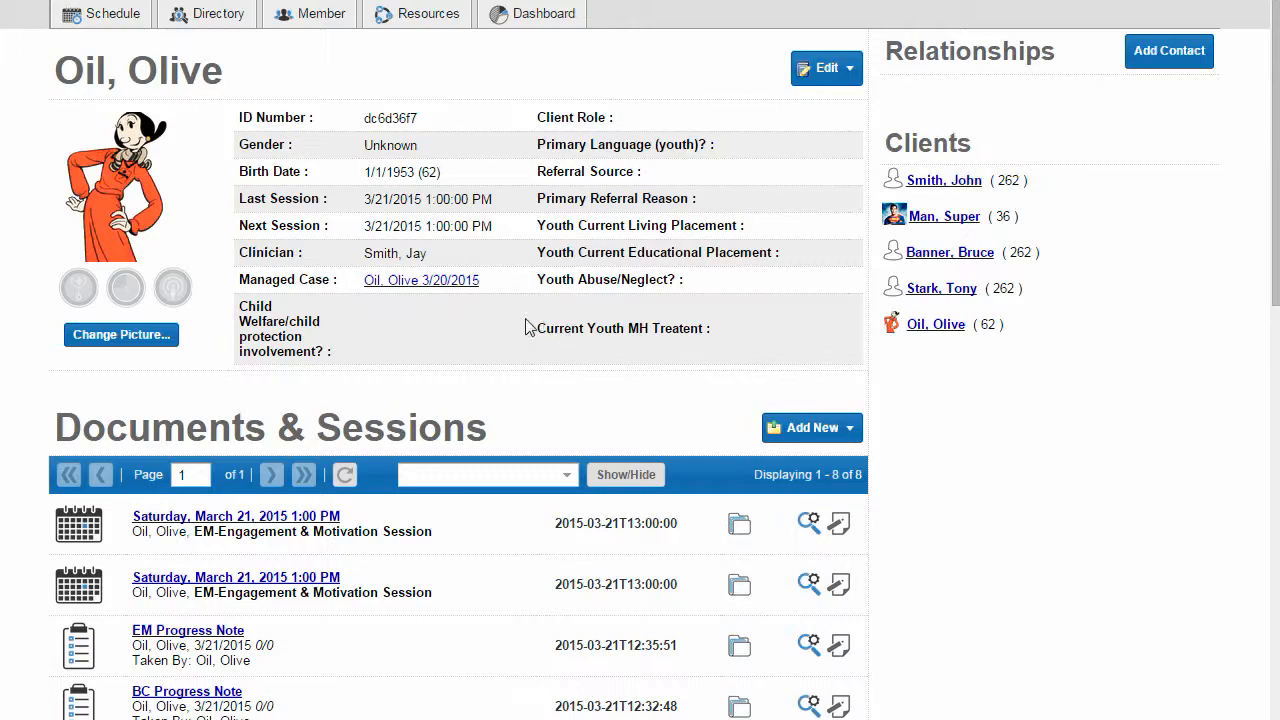
- Reopen the managed case and review its documents and sessions, clinical info and basic info
{"action": "left_click", "coordinate": [432, 282]}
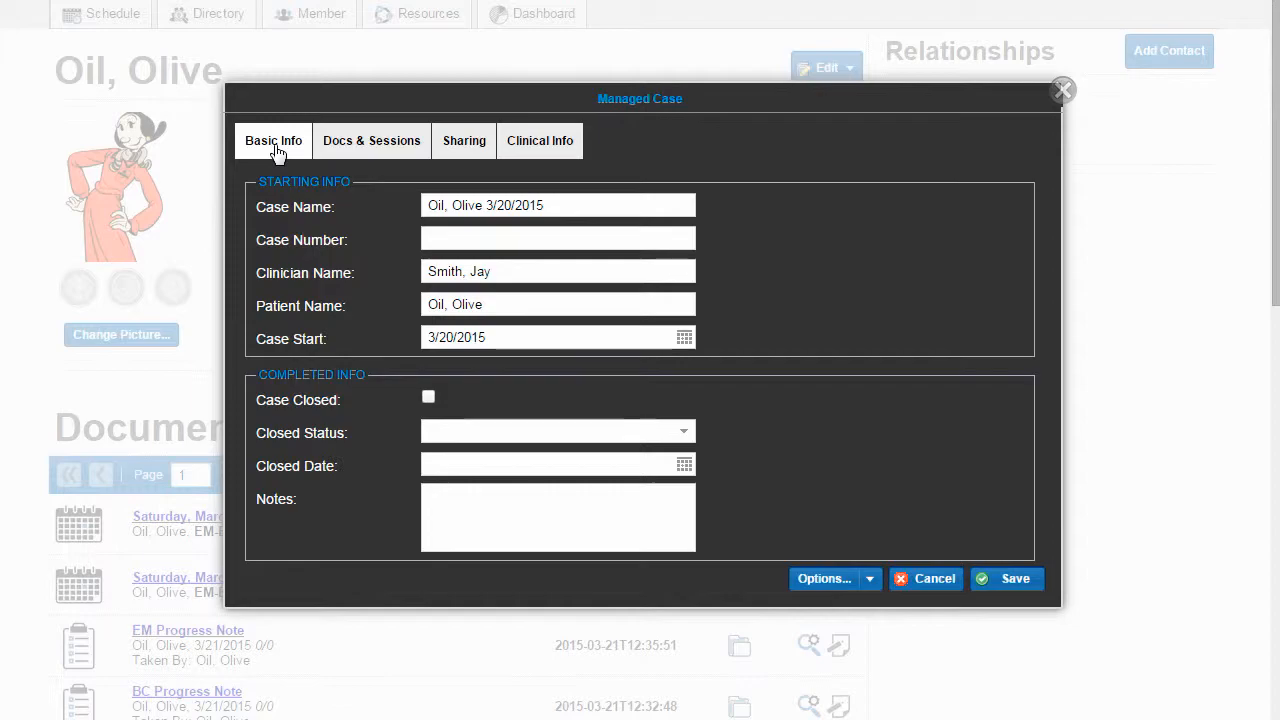
{"action": "left_click", "coordinate": [368, 148]}
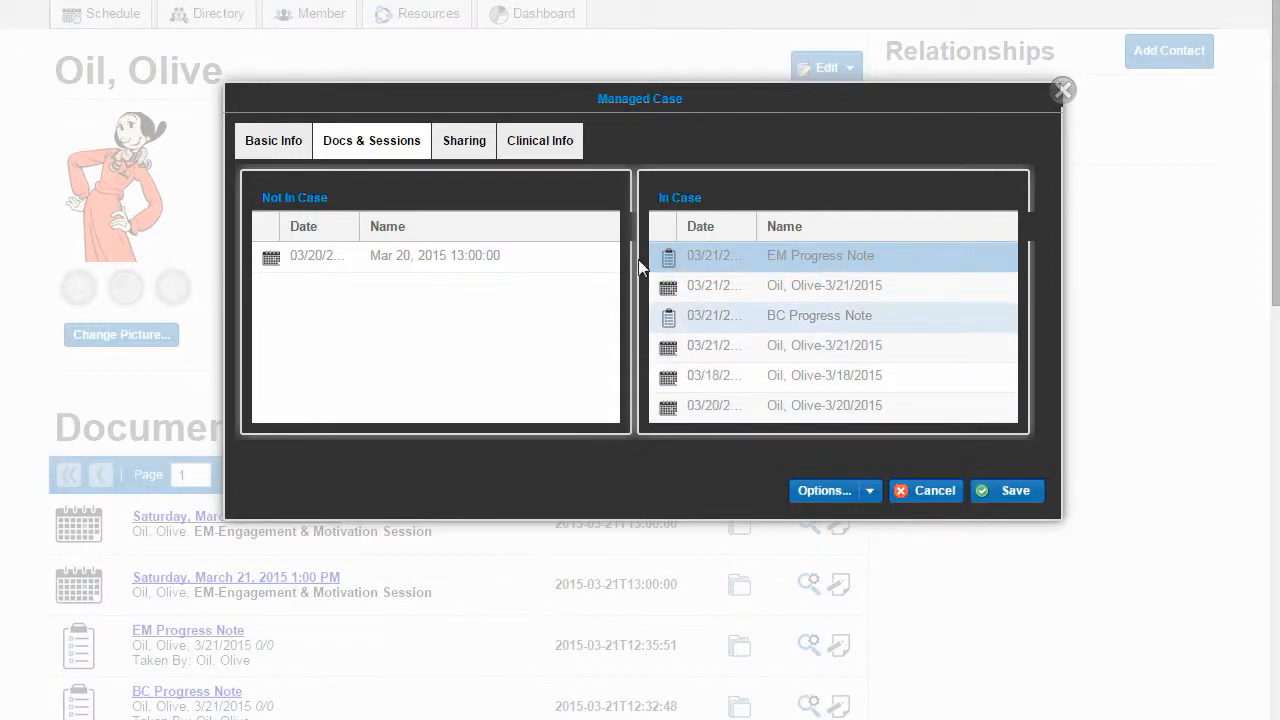
{"action": "left_click", "coordinate": [545, 145]}
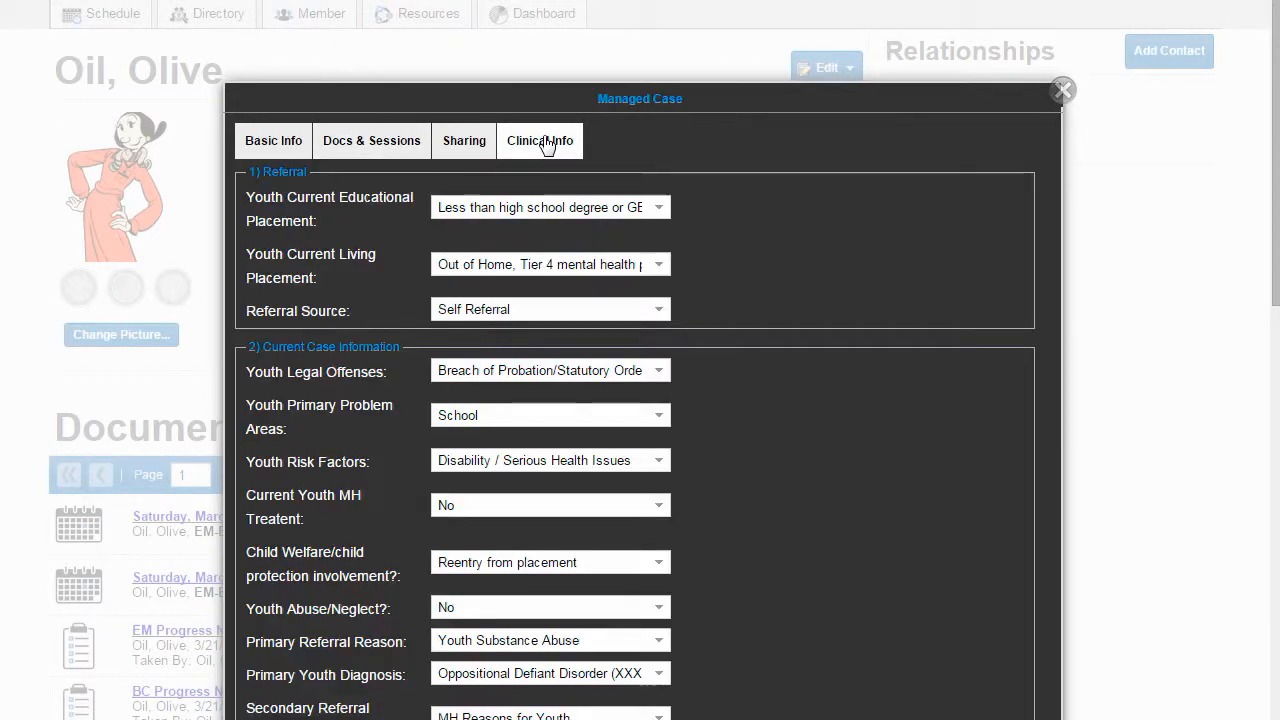
{"action": "left_click", "coordinate": [424, 150]}
{"action": "left_click", "coordinate": [262, 145]}
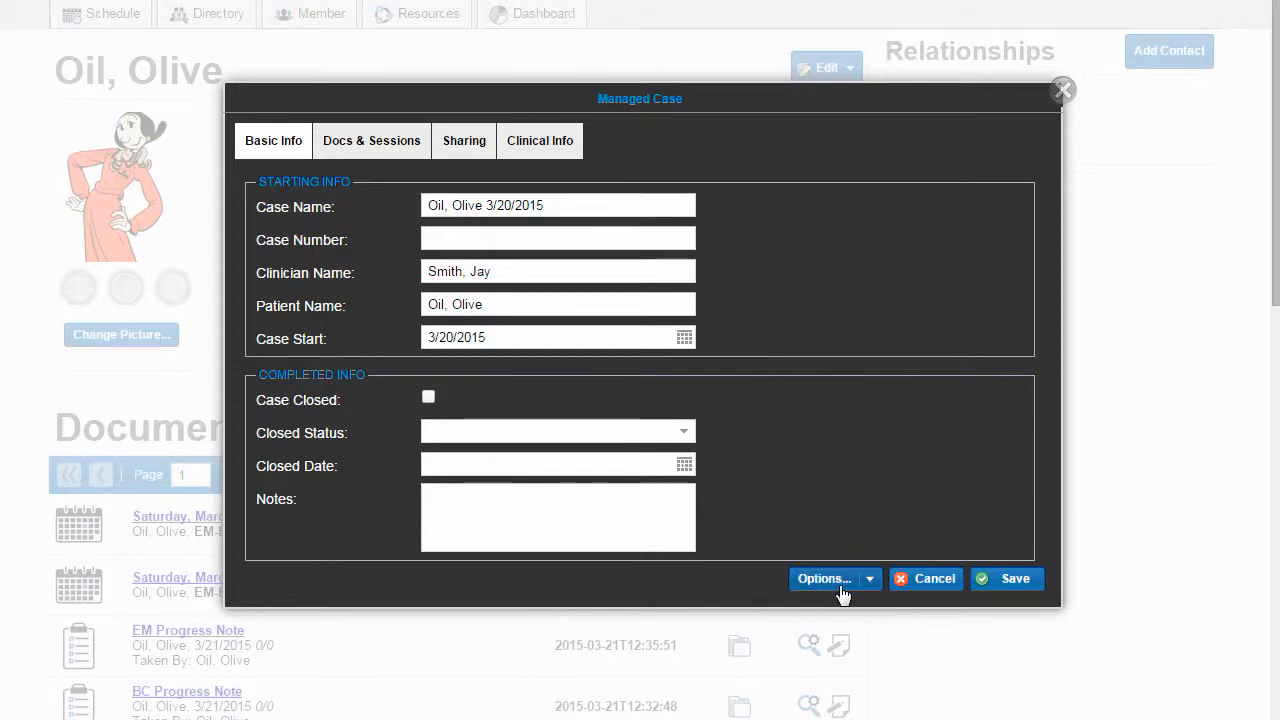
- Download the managed case as an Excel file and open it in Microsoft Excel Viewer
{"action": "left_click", "coordinate": [871, 580]}
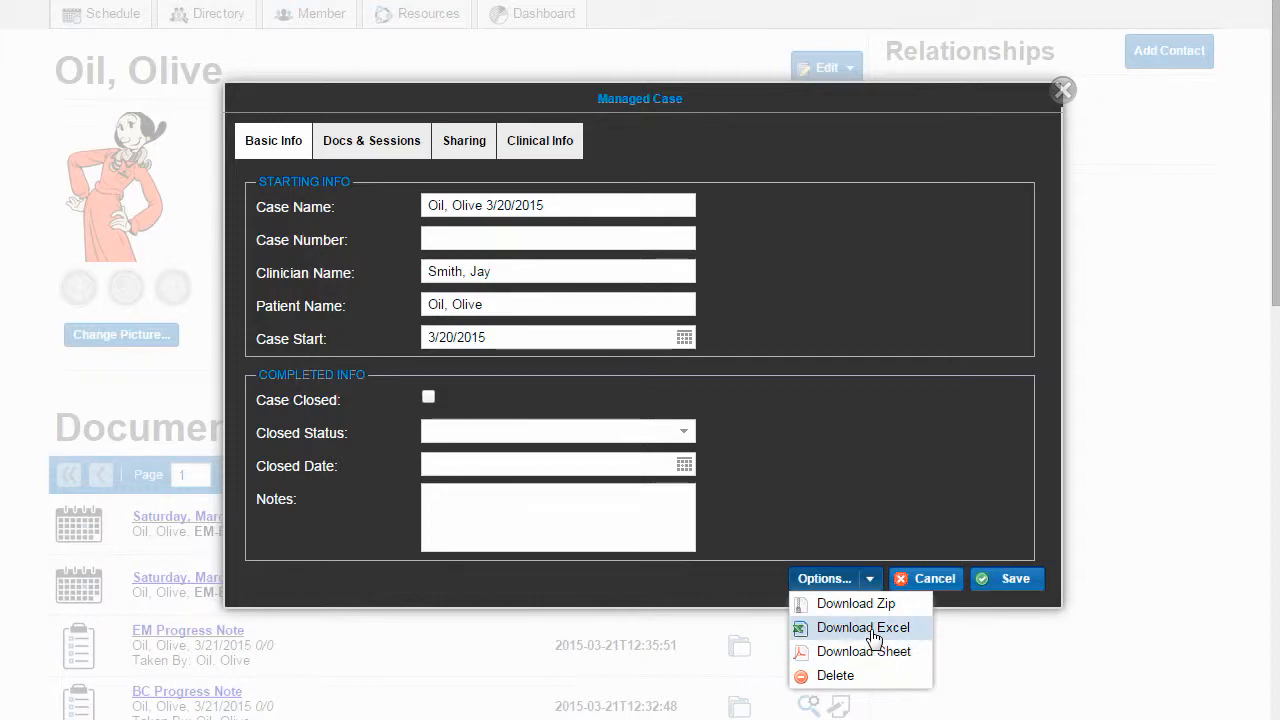
{"action": "left_click", "coordinate": [835, 627]}
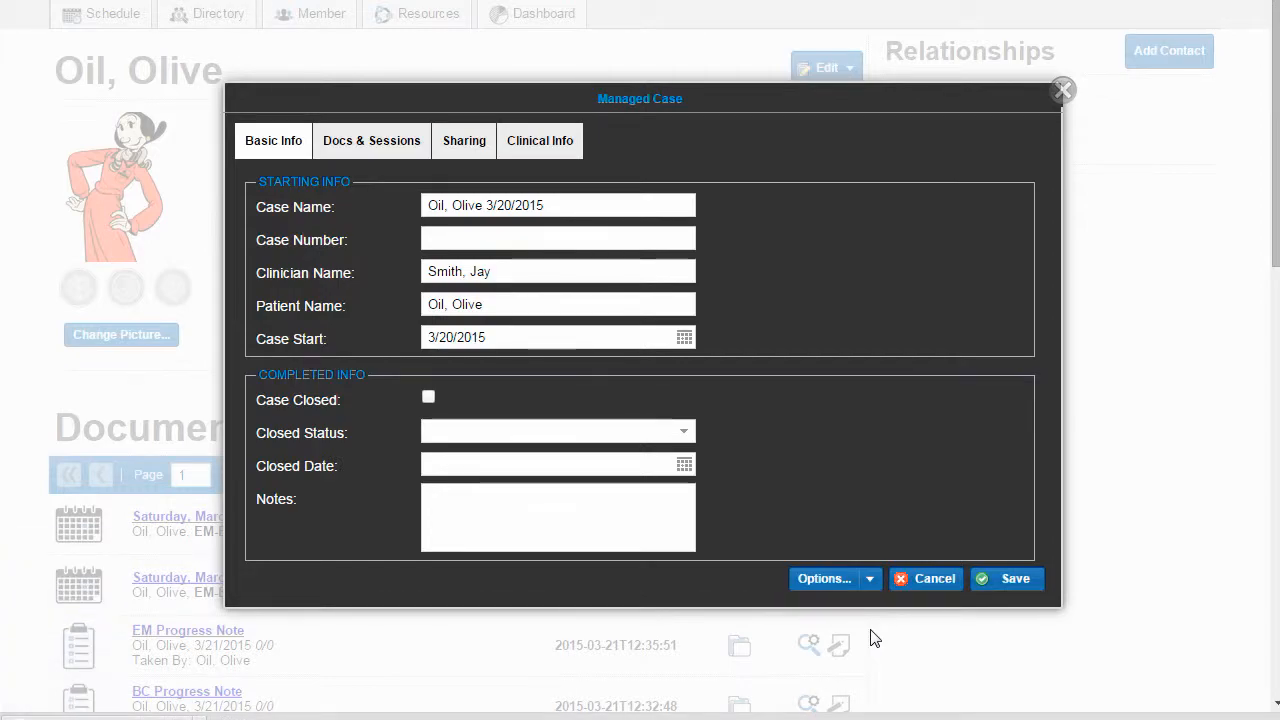
{"action": "scroll", "coordinate": [1037, 594], "scroll_direction": "down", "scroll_amount": 3}
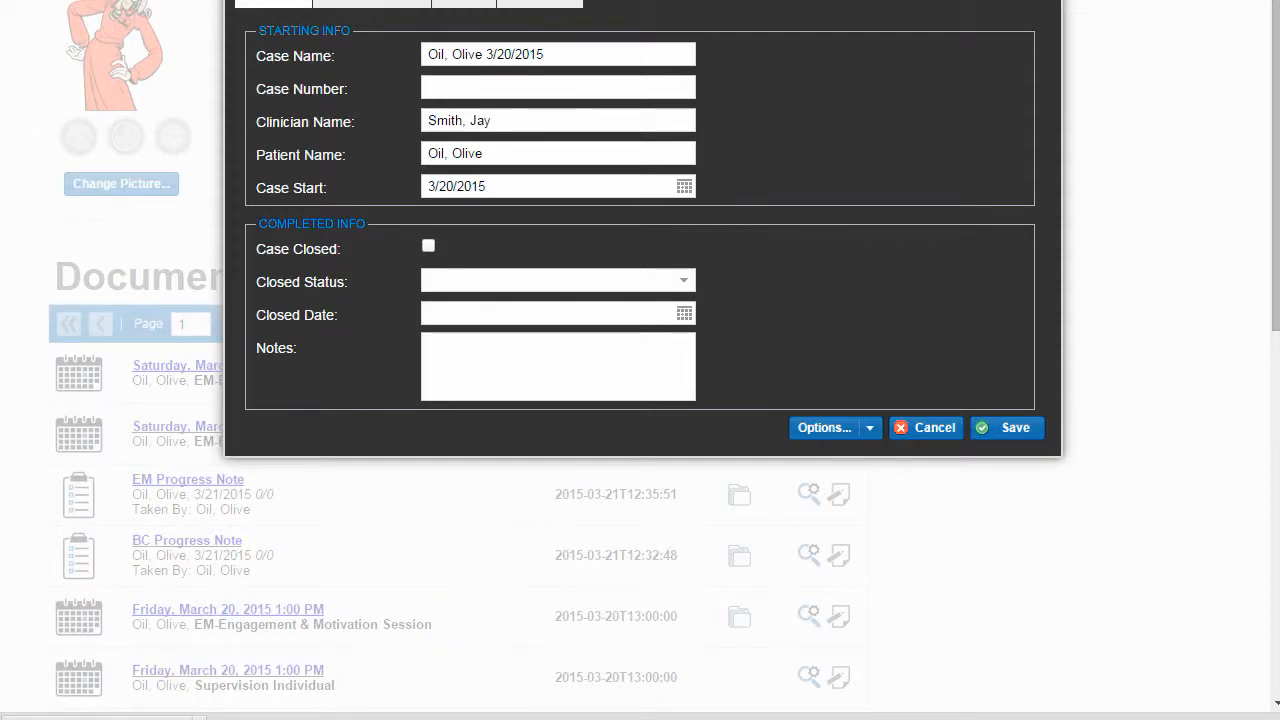
{"action": "left_click_drag", "start_coordinate": [1279, 0], "coordinate": [419, 16]}
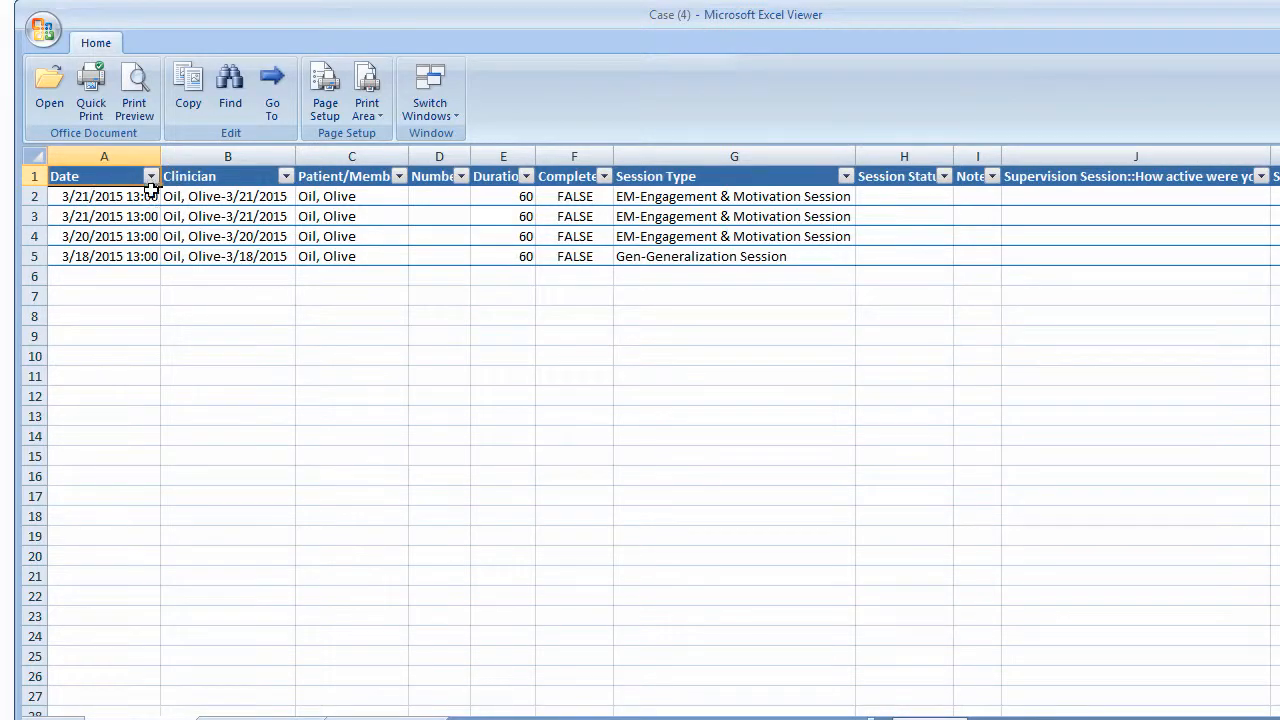
- Look through the EM Progress Note and BC Progress Note sheets of the exported workbook, and close the viewer
{"action": "mouse_move", "coordinate": [920, 718]}
{"action": "left_mouse_down"}
{"action": "mouse_move", "coordinate": [1279, 719]}
{"action": "mouse_move", "coordinate": [1134, 689]}
{"action": "mouse_move", "coordinate": [922, 714]}
{"action": "left_mouse_up"}
{"action": "left_click", "coordinate": [260, 718]}
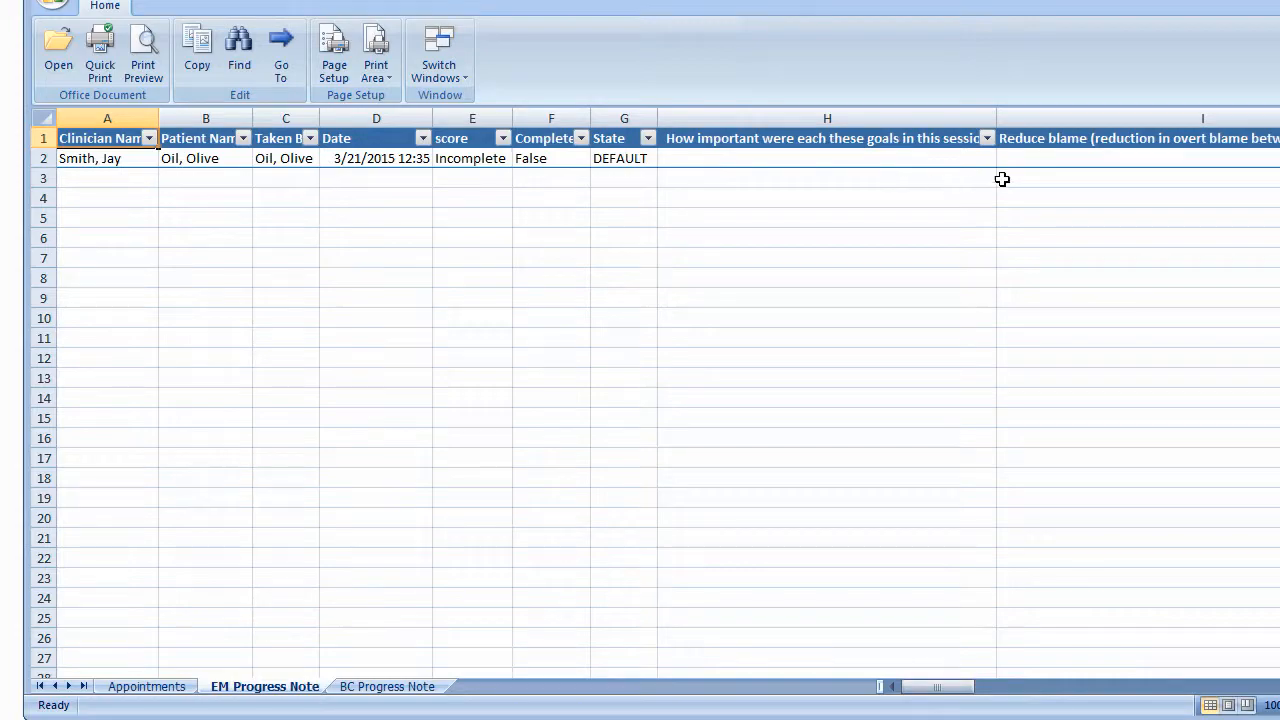
{"action": "mouse_move", "coordinate": [950, 686]}
{"action": "left_mouse_down"}
{"action": "mouse_move", "coordinate": [1151, 689]}
{"action": "mouse_move", "coordinate": [940, 686]}
{"action": "left_mouse_up"}
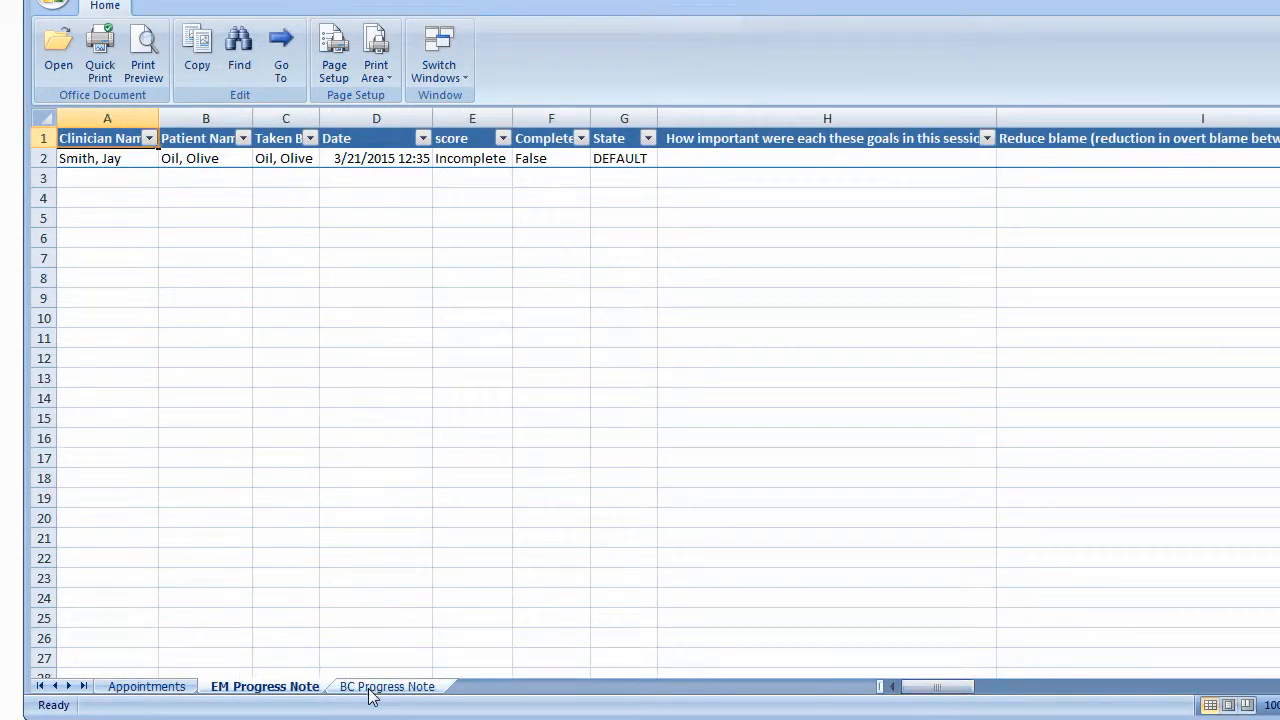
{"action": "left_click", "coordinate": [386, 686]}
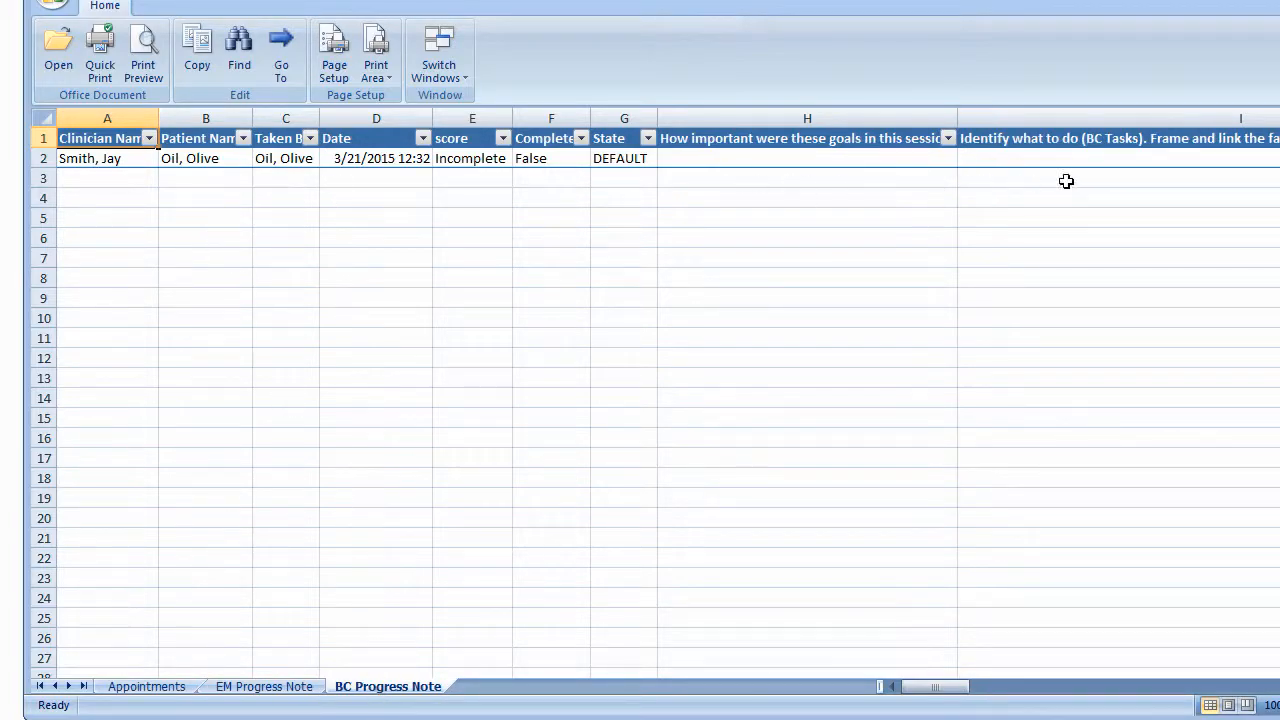
{"action": "mouse_move", "coordinate": [943, 689]}
{"action": "left_mouse_down"}
{"action": "mouse_move", "coordinate": [1128, 690]}
{"action": "mouse_move", "coordinate": [928, 690]}
{"action": "left_mouse_up"}
{"action": "left_click_drag", "start_coordinate": [709, 0], "coordinate": [696, 85]}
{"action": "left_click", "coordinate": [1279, 80]}
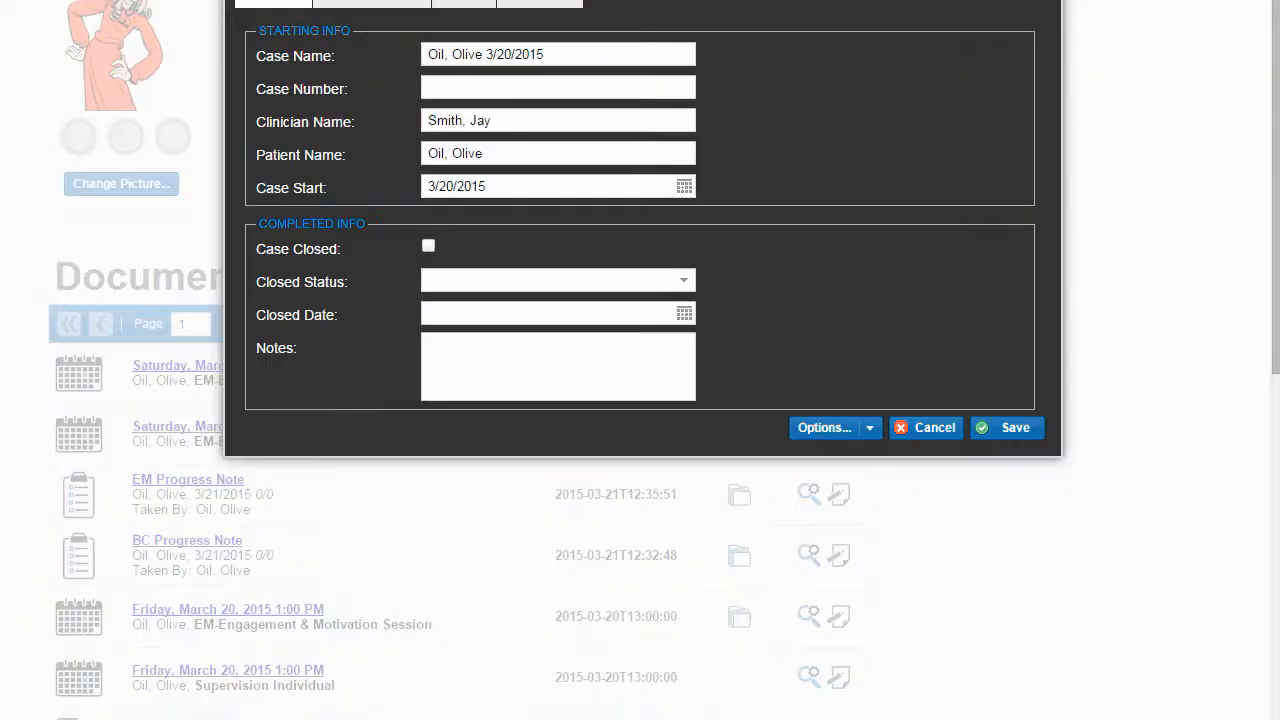
- Download the managed case as a PDF sheet
{"action": "left_click", "coordinate": [842, 428]}
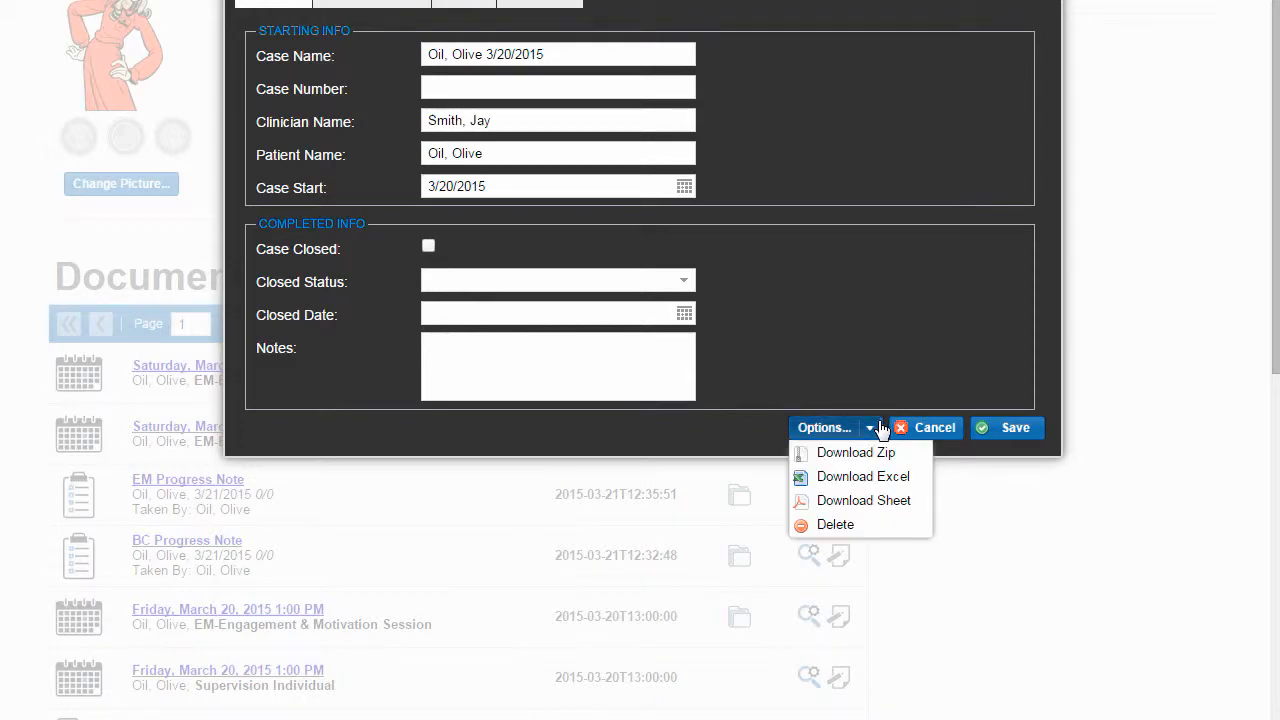
{"action": "left_click", "coordinate": [867, 511]}
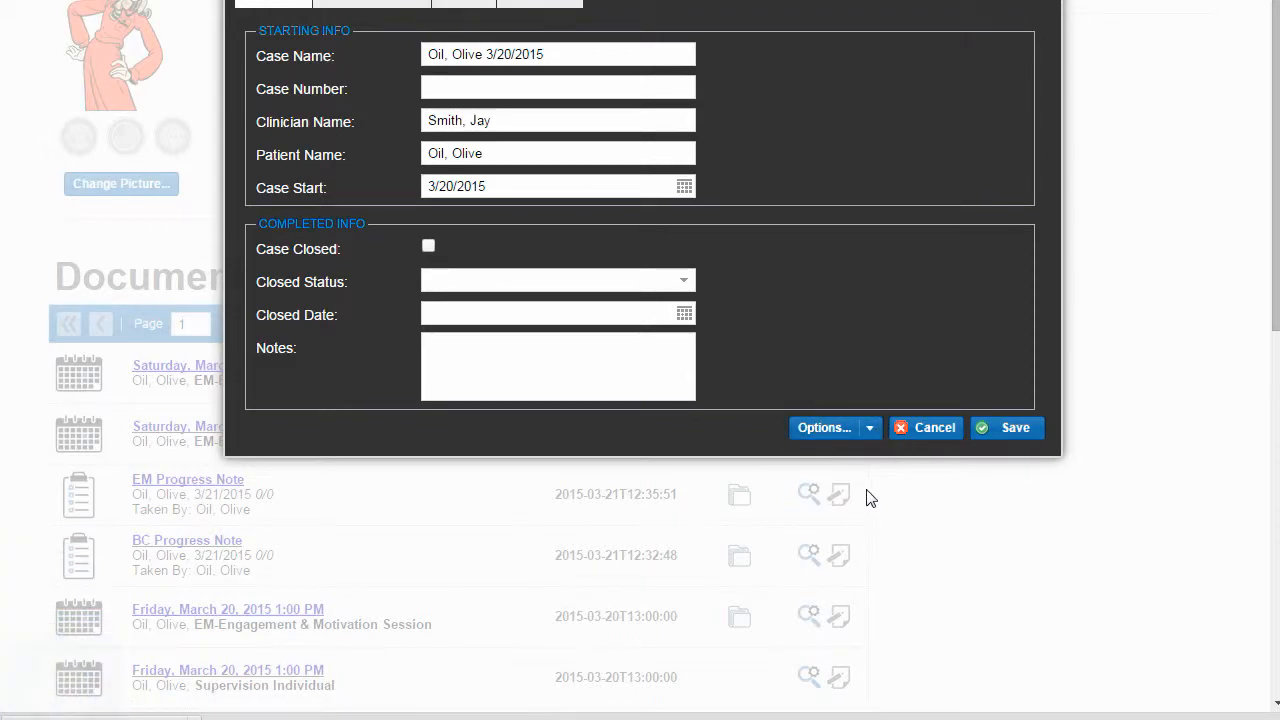
- Open the downloaded PDF sheet and review its Appointments & Documents, Referral and Current Case Information sections
{"action": "left_click", "coordinate": [137, 712]}
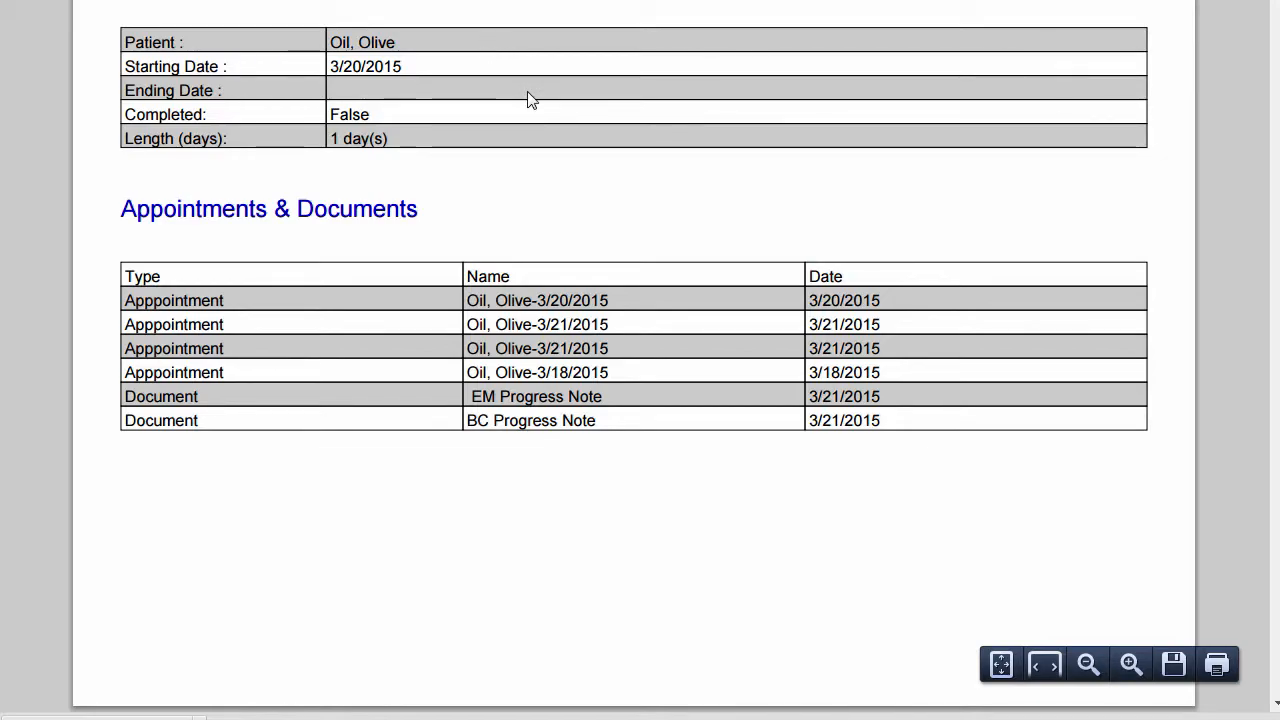
{"action": "scroll", "coordinate": [528, 100], "scroll_direction": "down", "scroll_amount": 3}
{"action": "scroll", "coordinate": [523, 106], "scroll_direction": "down", "scroll_amount": 1}
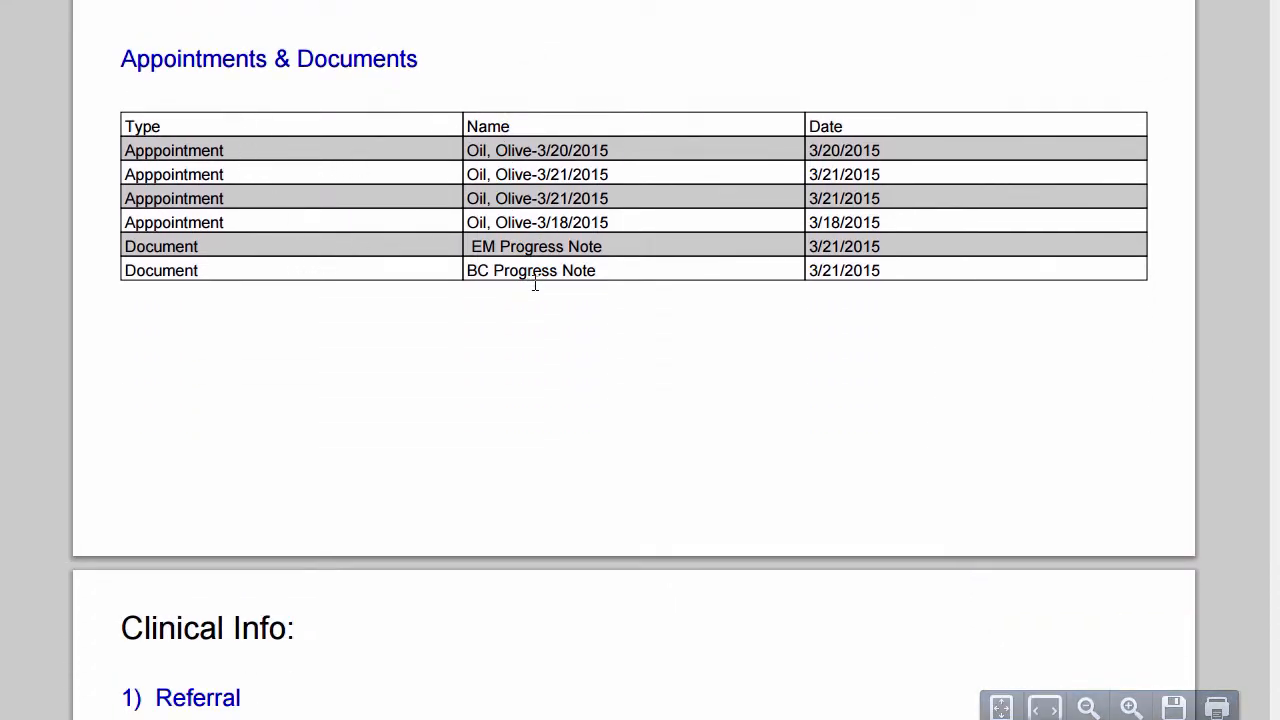
{"action": "scroll", "coordinate": [540, 286], "scroll_direction": "down", "scroll_amount": 10}
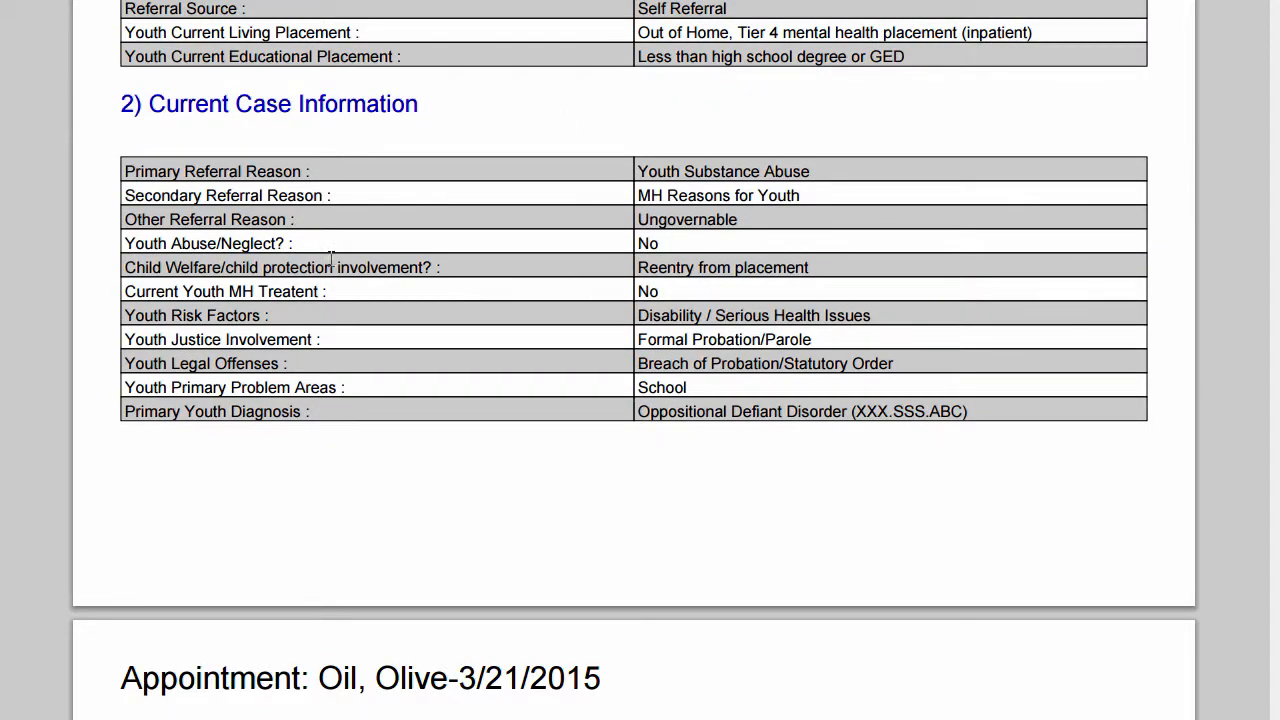
{"action": "scroll", "coordinate": [402, 176], "scroll_direction": "up", "scroll_amount": 3}
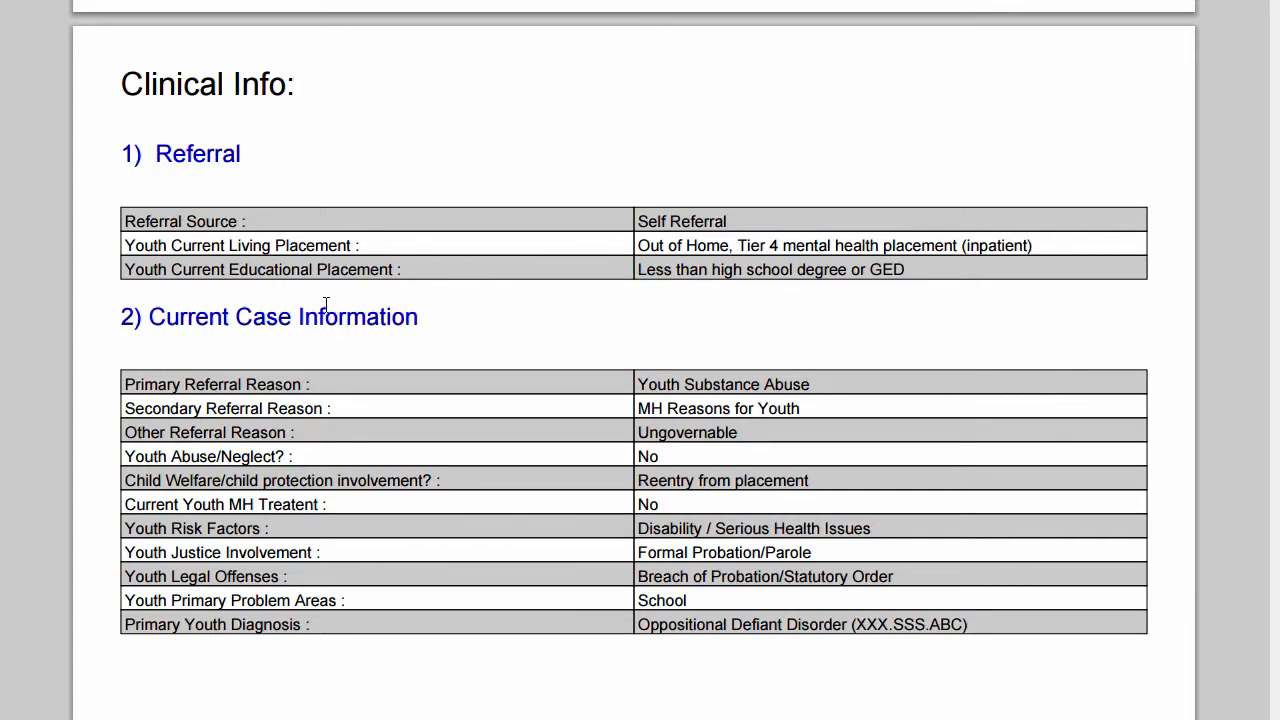
{"action": "scroll", "coordinate": [336, 301], "scroll_direction": "down", "scroll_amount": 9}
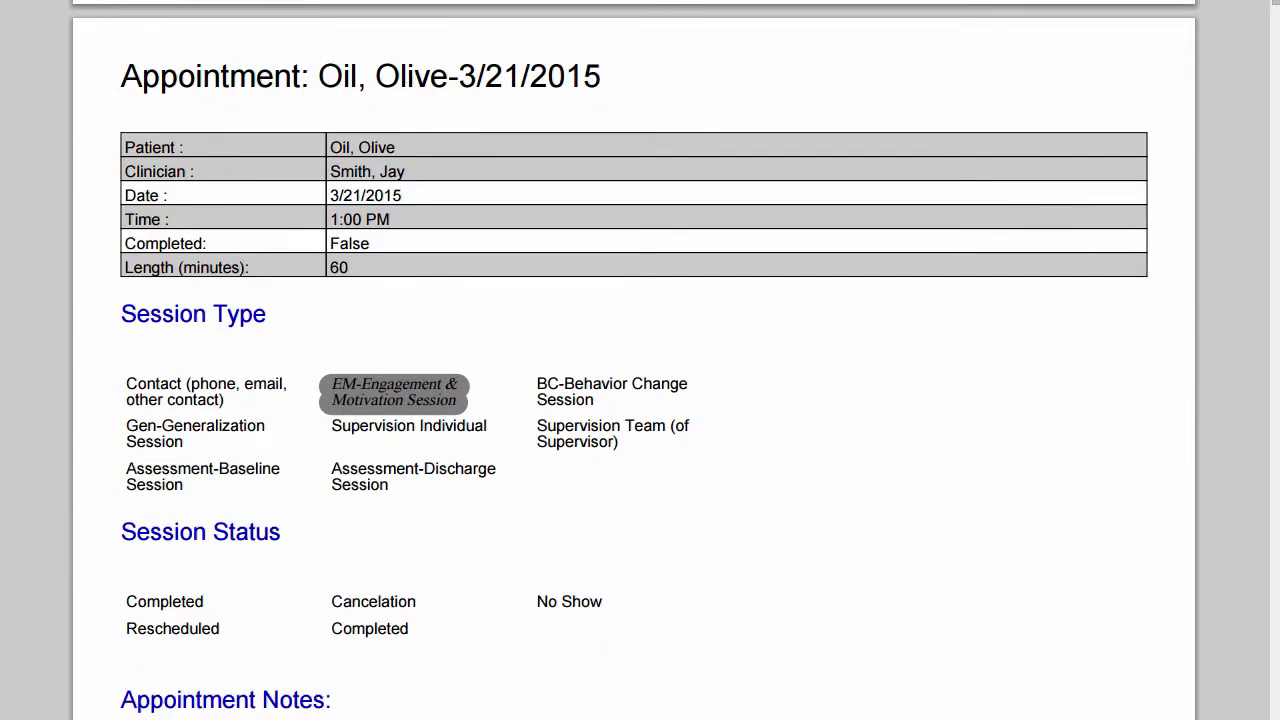
- Look through the appointment and progress note pages of the case PDF, and return to the managed case
{"action": "left_click_drag", "start_coordinate": [1275, 2], "coordinate": [1210, 300]}
{"action": "scroll", "coordinate": [597, 330], "scroll_direction": "down", "scroll_amount": 15}
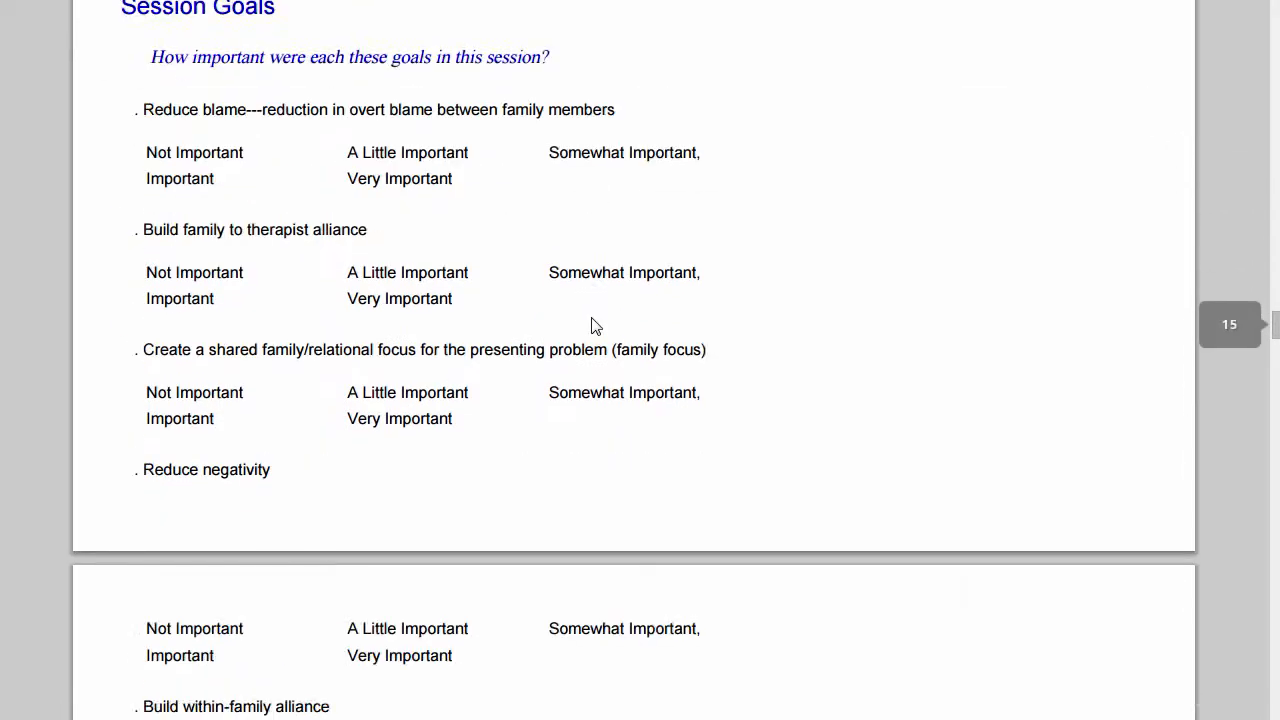
{"action": "scroll", "coordinate": [597, 335], "scroll_direction": "down", "scroll_amount": 20}
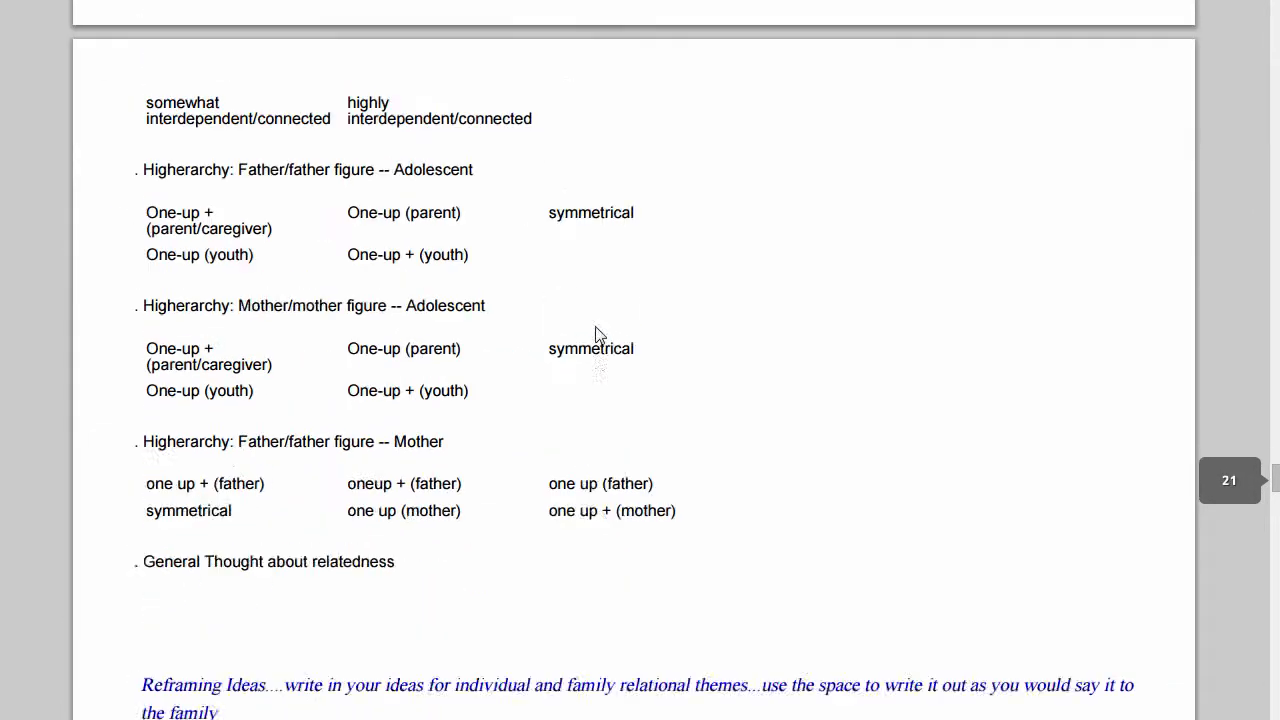
{"action": "scroll", "coordinate": [597, 333], "scroll_direction": "down", "scroll_amount": 20}
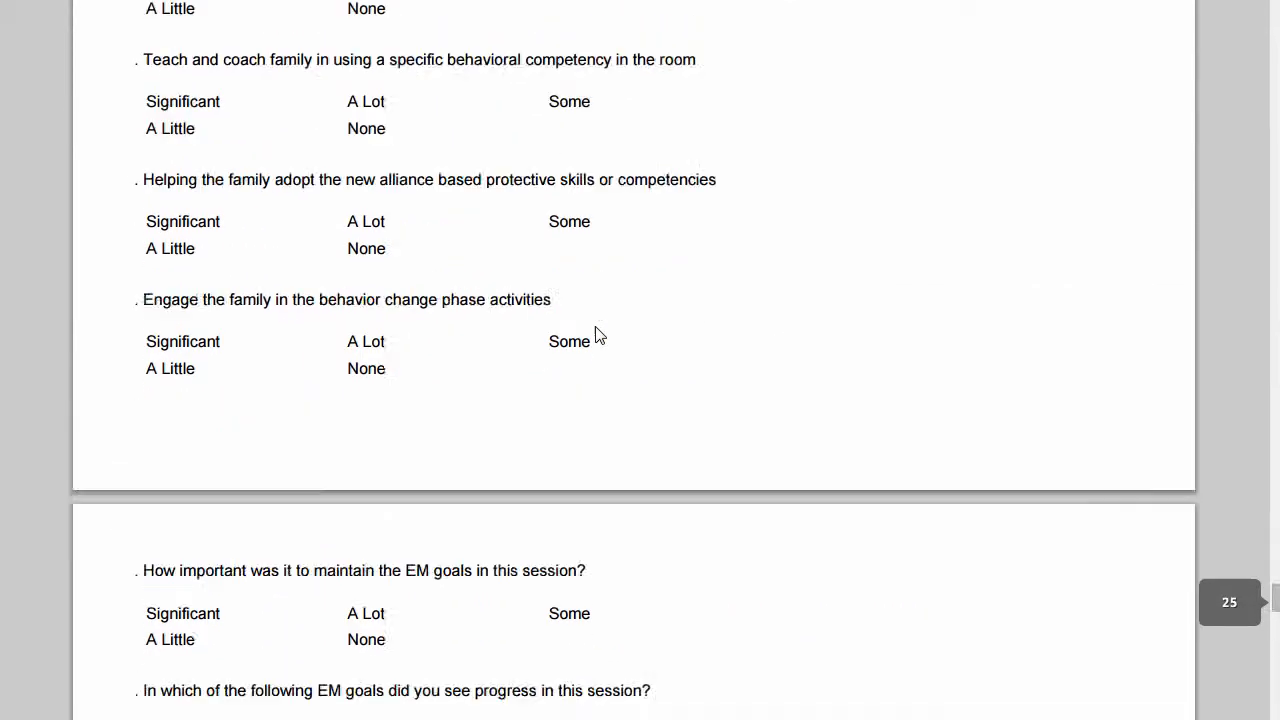
{"action": "scroll", "coordinate": [597, 334], "scroll_direction": "down", "scroll_amount": 10}
{"action": "scroll", "coordinate": [597, 334], "scroll_direction": "up", "scroll_amount": 20}
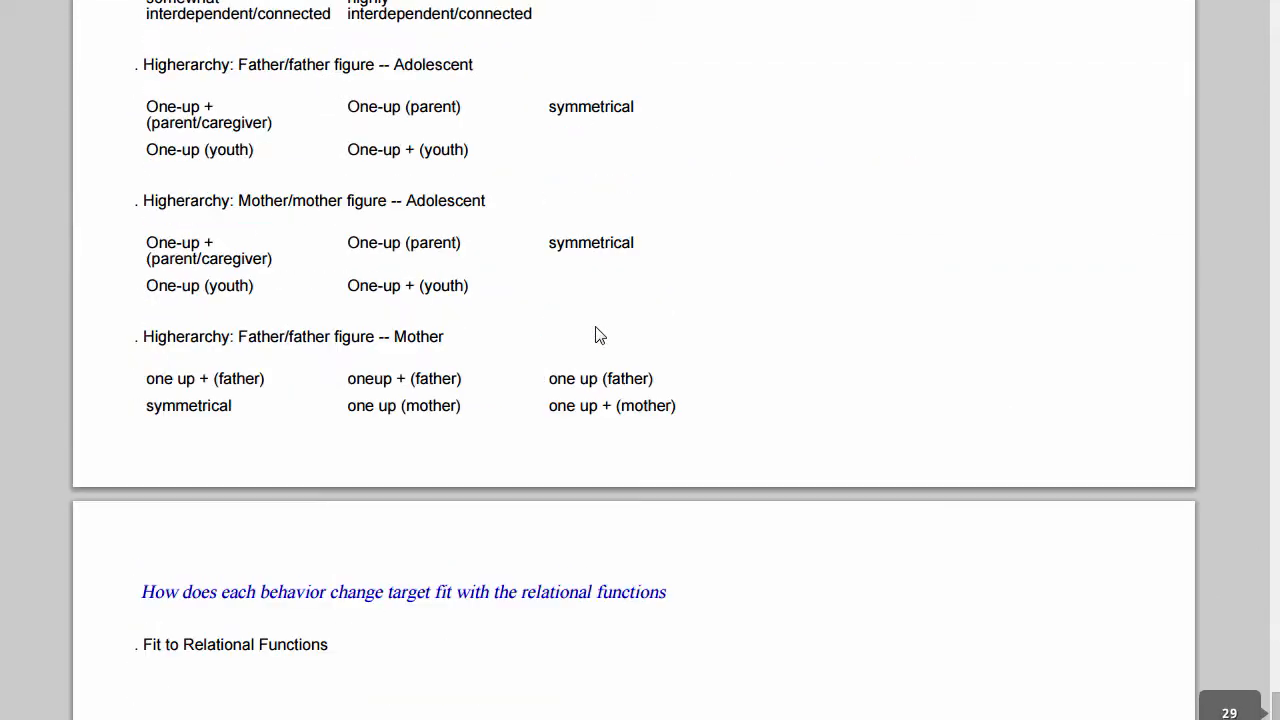
{"action": "scroll", "coordinate": [1004, 256], "scroll_direction": "up", "scroll_amount": 20}
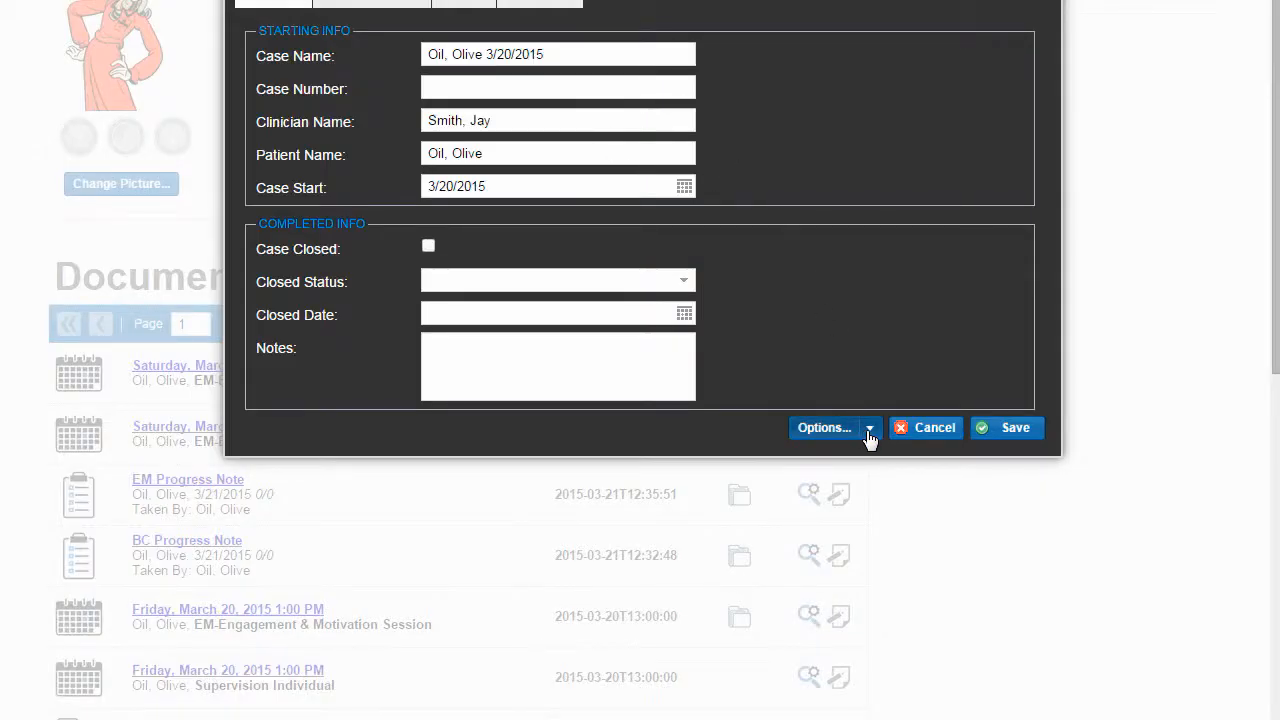
- Download the managed case as a zip archive and open it
{"action": "left_click", "coordinate": [867, 428]}
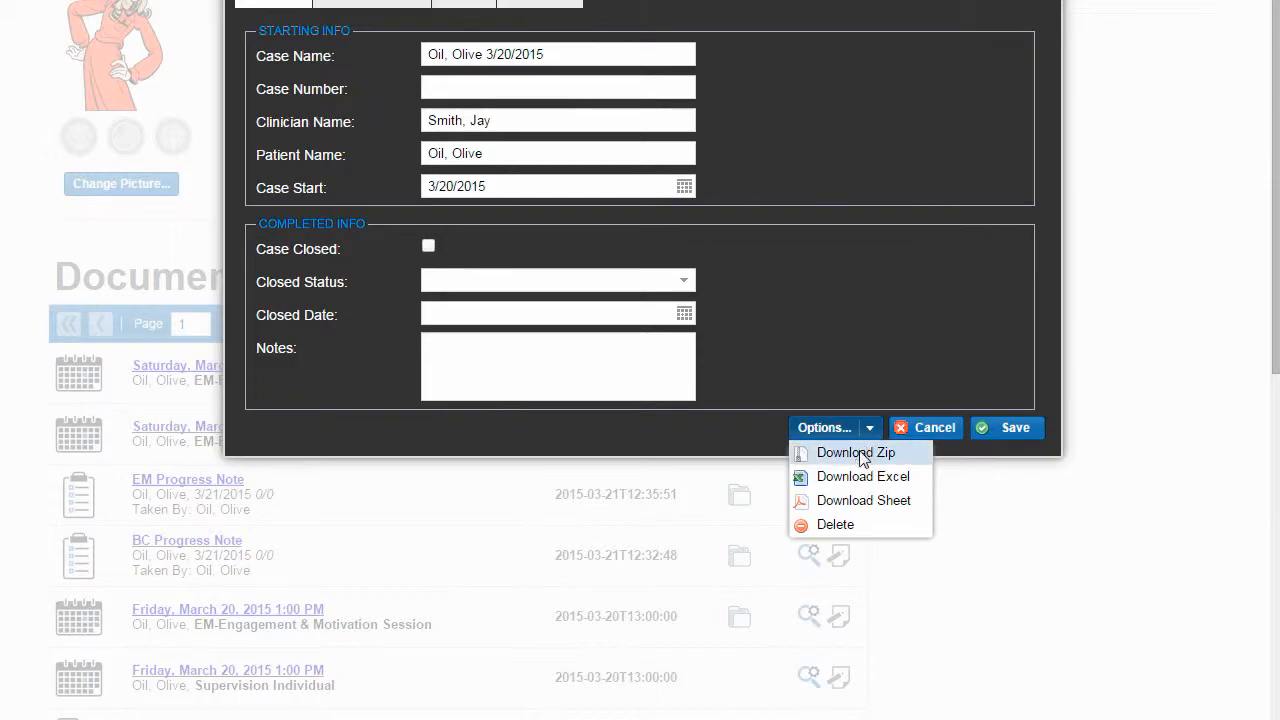
{"action": "left_click", "coordinate": [858, 453]}
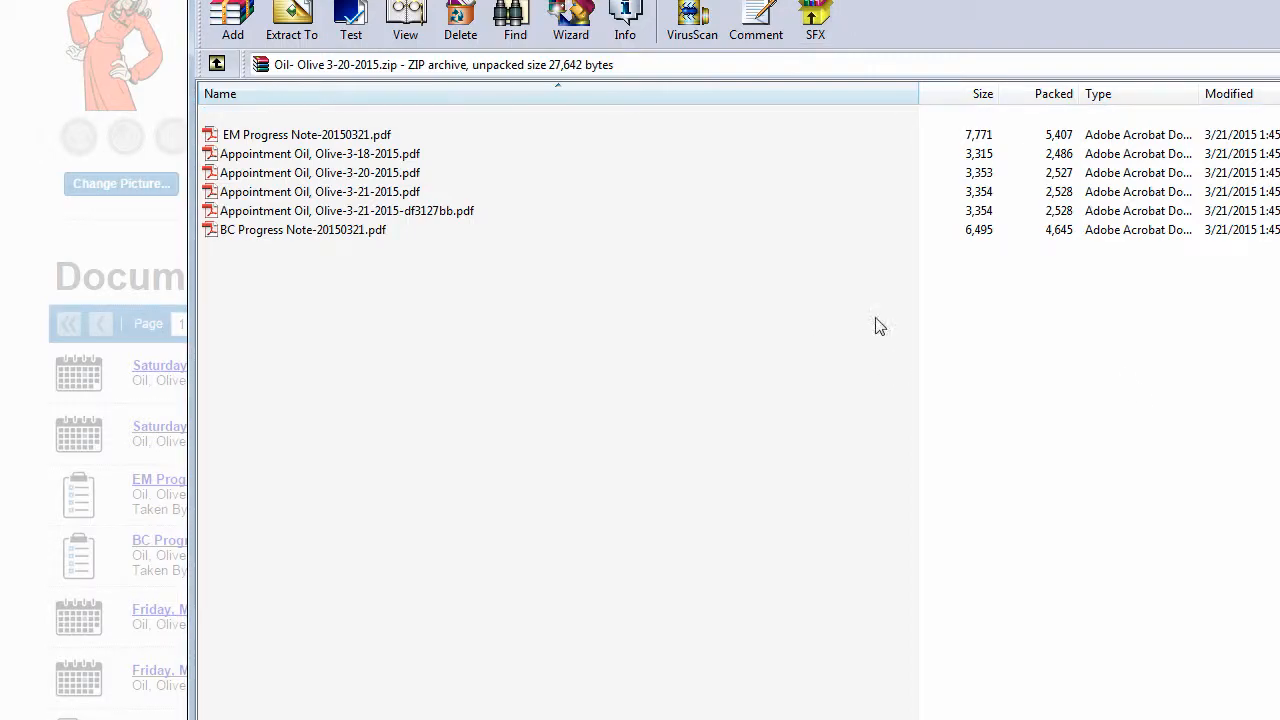
- Look through the appointment and progress note PDF files in the zip archive, and close it
{"action": "left_click", "coordinate": [284, 137]}
{"action": "left_click", "coordinate": [284, 155]}
{"action": "left_click", "coordinate": [286, 174]}
{"action": "left_click", "coordinate": [286, 193]}
{"action": "left_click", "coordinate": [287, 213]}
{"action": "left_click", "coordinate": [288, 229]}
{"action": "left_click", "coordinate": [284, 210]}
{"action": "left_click", "coordinate": [282, 192]}
{"action": "left_click", "coordinate": [280, 172]}
{"action": "left_click", "coordinate": [282, 136]}
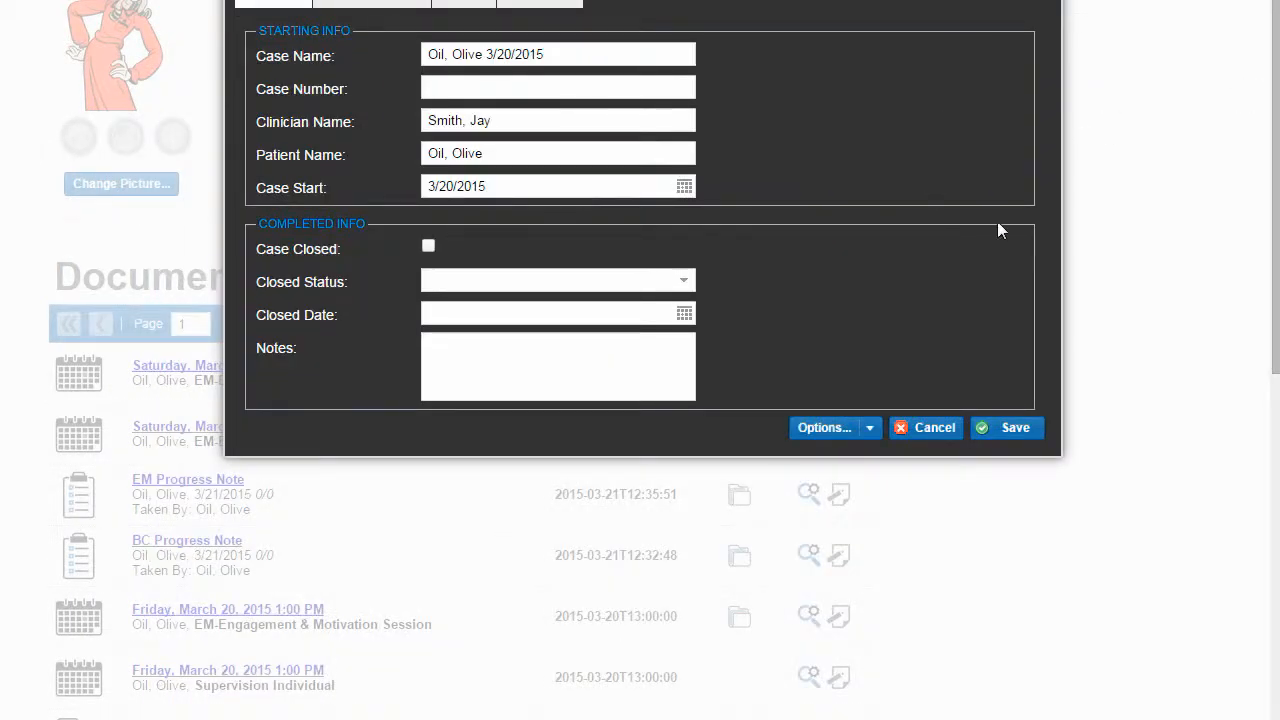
- Share the managed case with the available person who has a profile photo, and save the case
{"action": "scroll", "coordinate": [925, 186], "scroll_direction": "up", "scroll_amount": 2}
{"action": "scroll", "coordinate": [1088, 268], "scroll_direction": "down", "scroll_amount": 1}
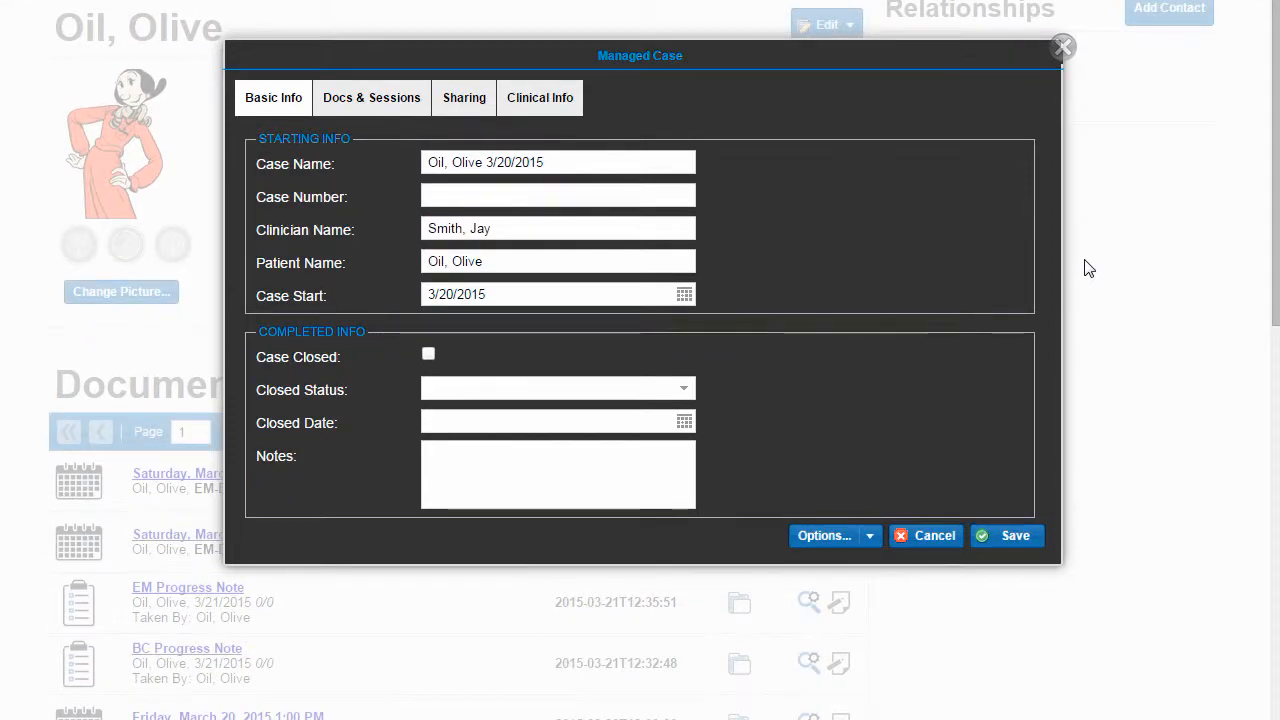
{"action": "left_click", "coordinate": [464, 102]}
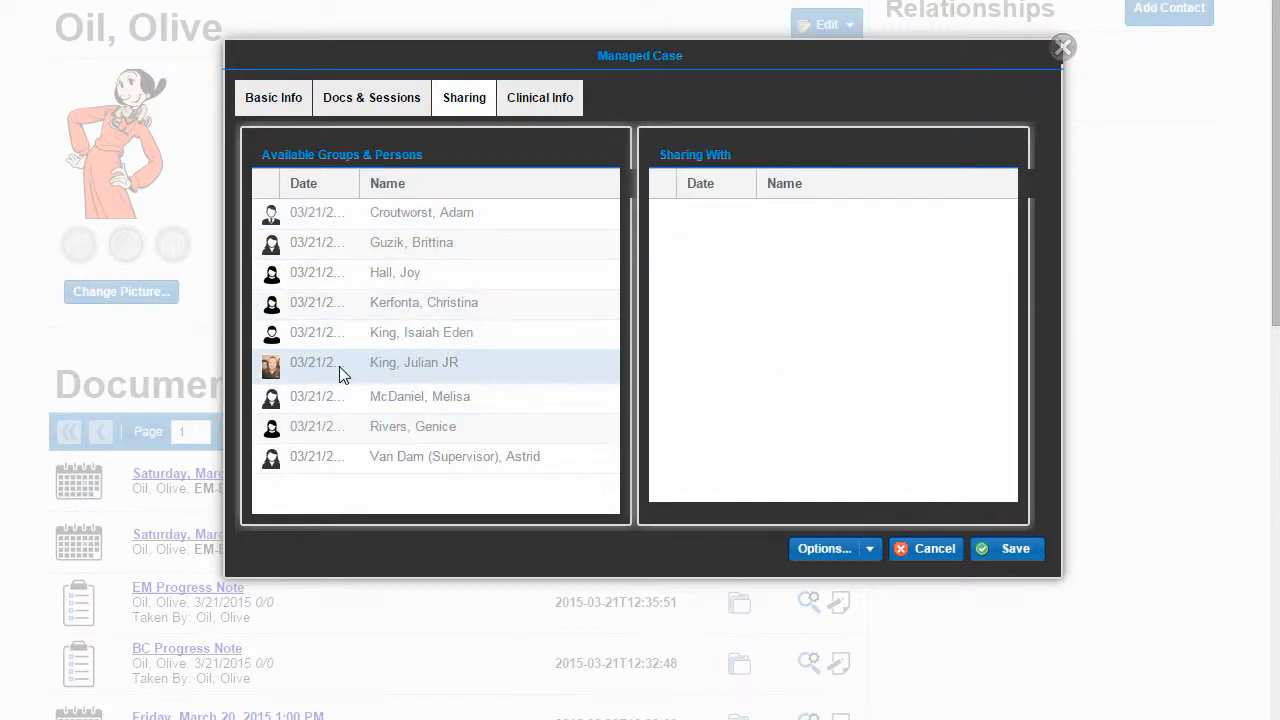
{"action": "left_click_drag", "start_coordinate": [336, 374], "coordinate": [690, 245]}
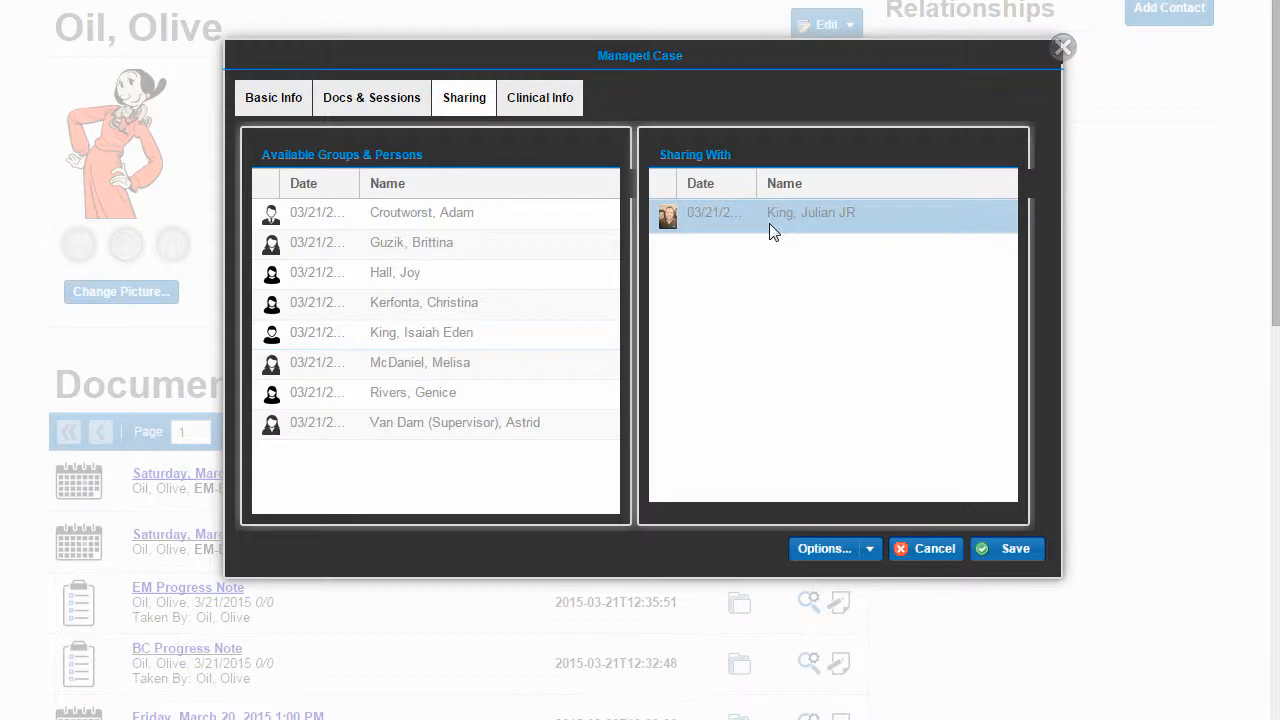
{"action": "left_click", "coordinate": [1008, 549]}
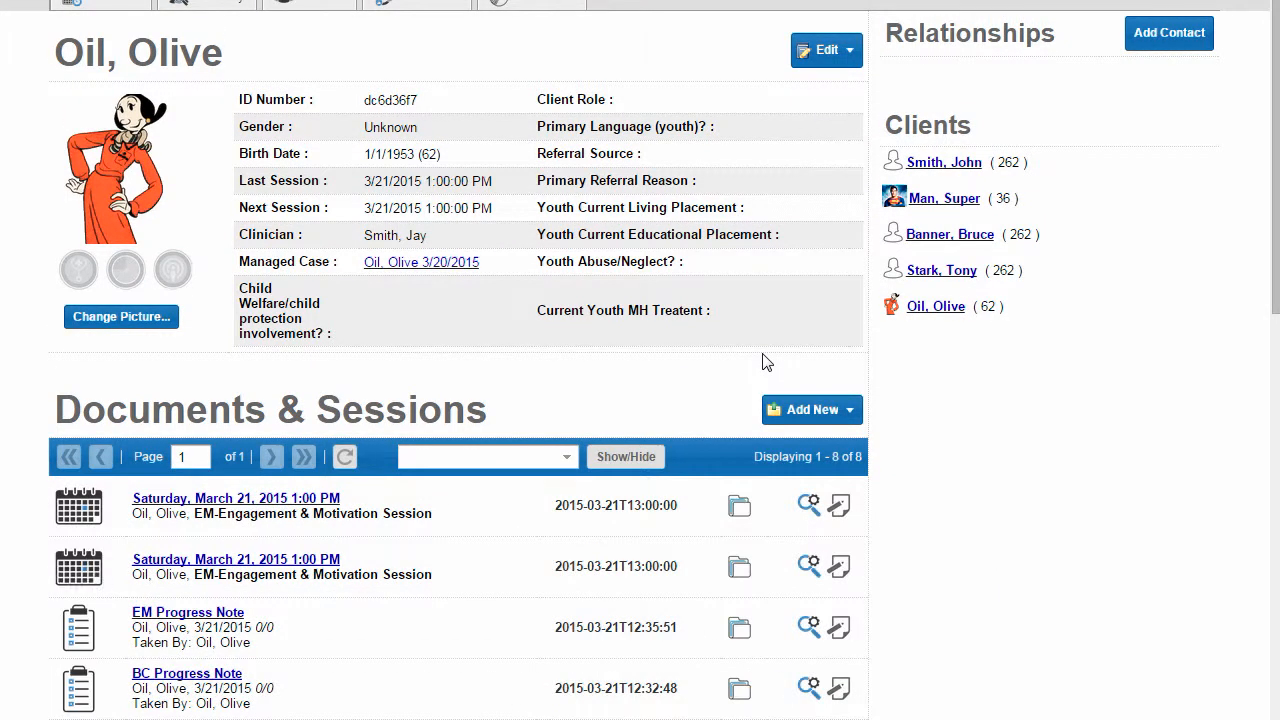
- Return to the client directory and open the record of the client marked as a shared case
{"action": "left_click", "coordinate": [220, 8]}
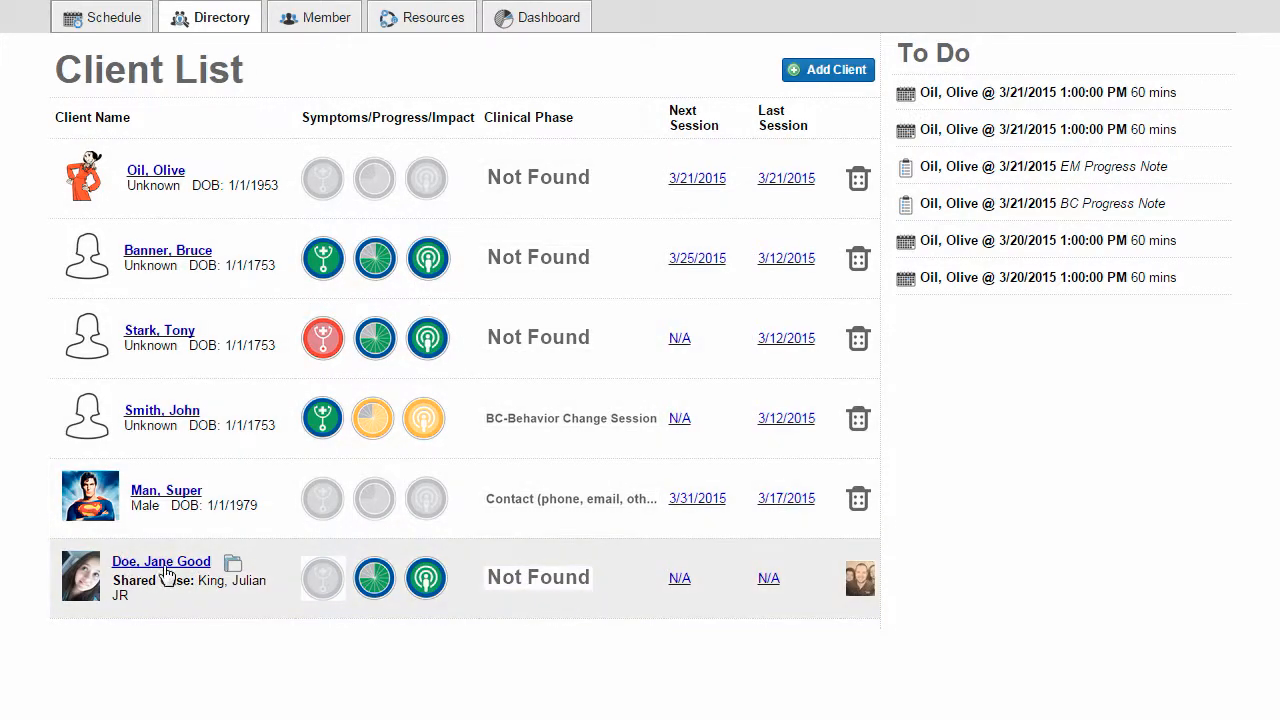
{"action": "mouse_move", "coordinate": [165, 577]}
{"action": "mouse_move", "coordinate": [236, 569]}
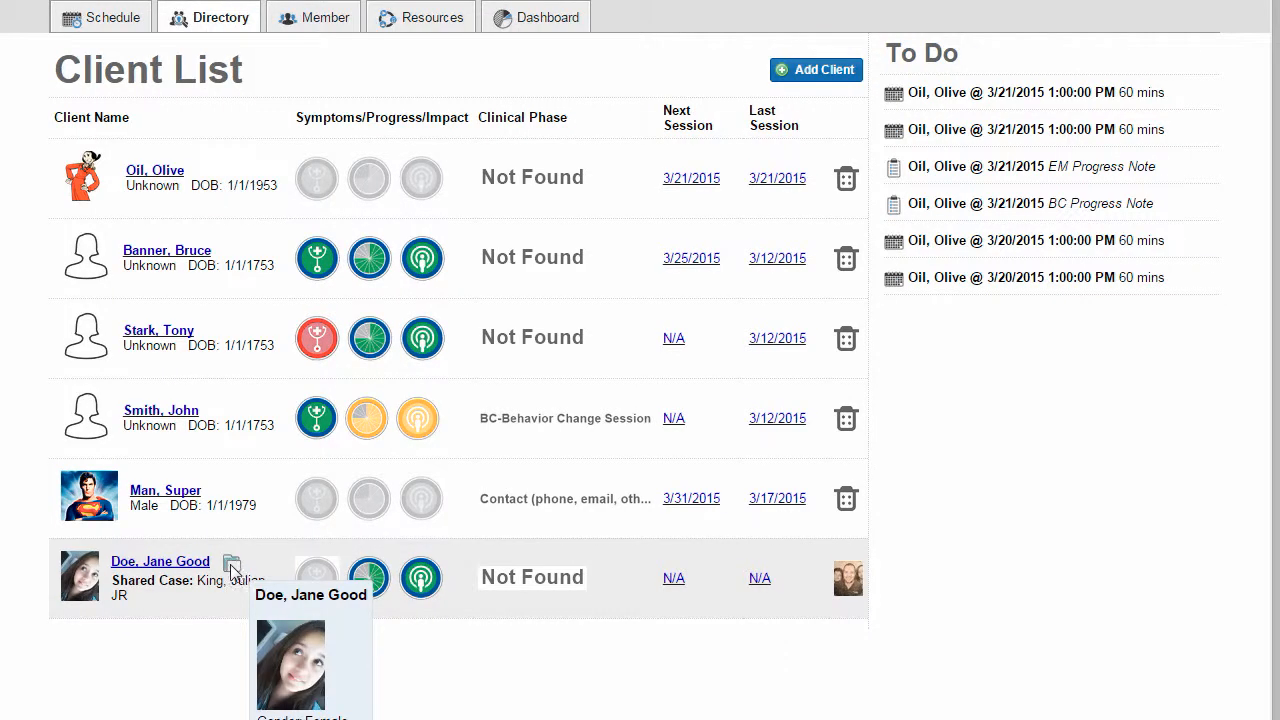
{"action": "left_click", "coordinate": [176, 566]}
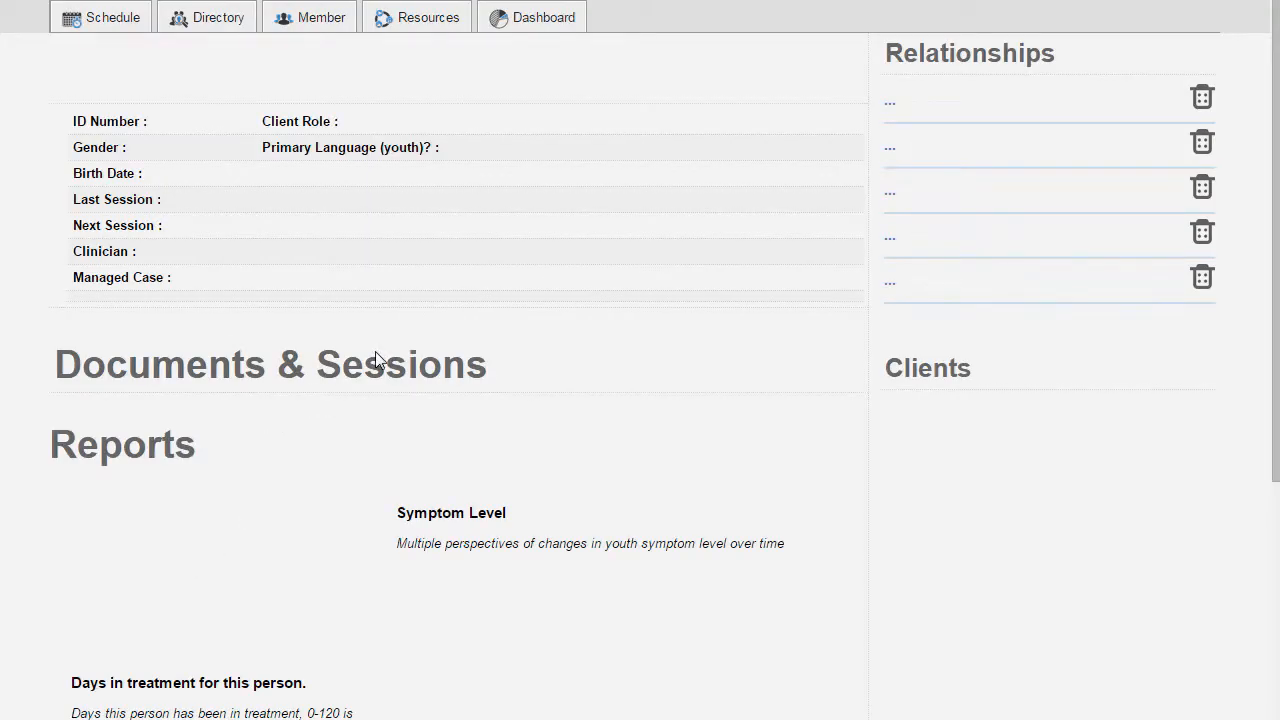
- Review the shared client's record and check the clinical info of the March 13, 2015 BC-Behavior Change Session, closing it without changes
{"action": "scroll", "coordinate": [491, 305], "scroll_direction": "down", "scroll_amount": 1}
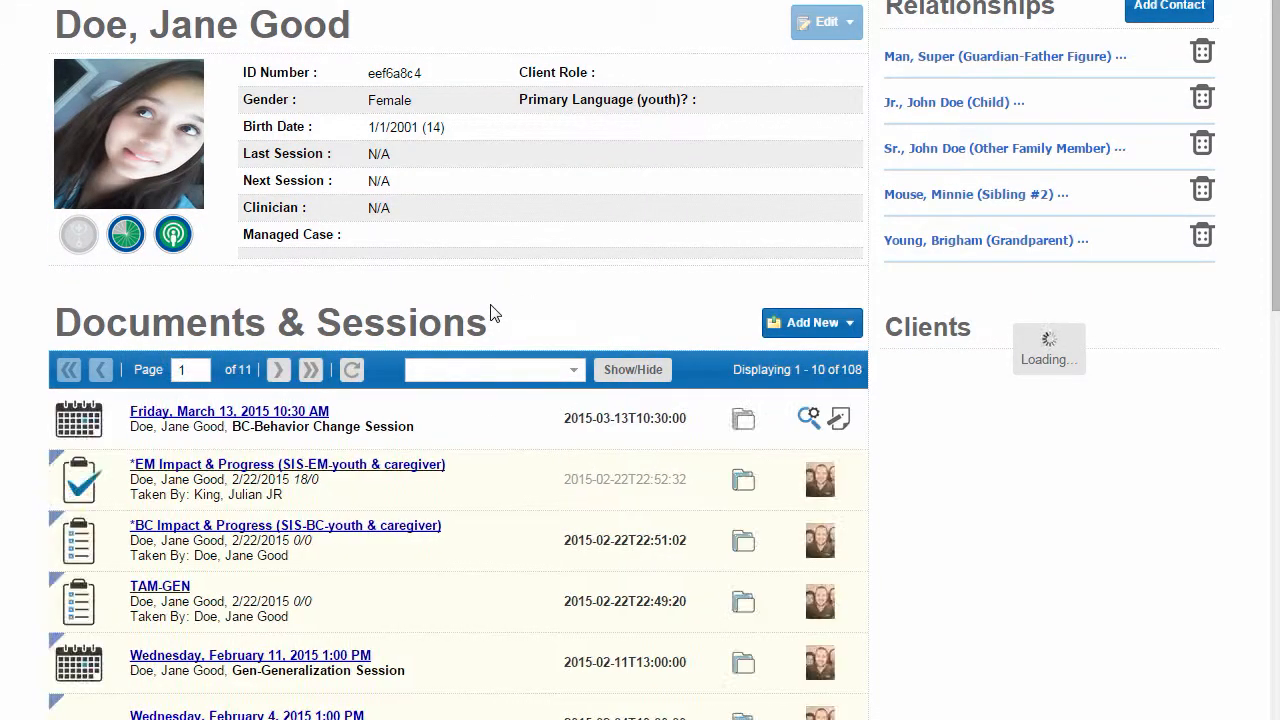
{"action": "scroll", "coordinate": [490, 314], "scroll_direction": "down", "scroll_amount": 2}
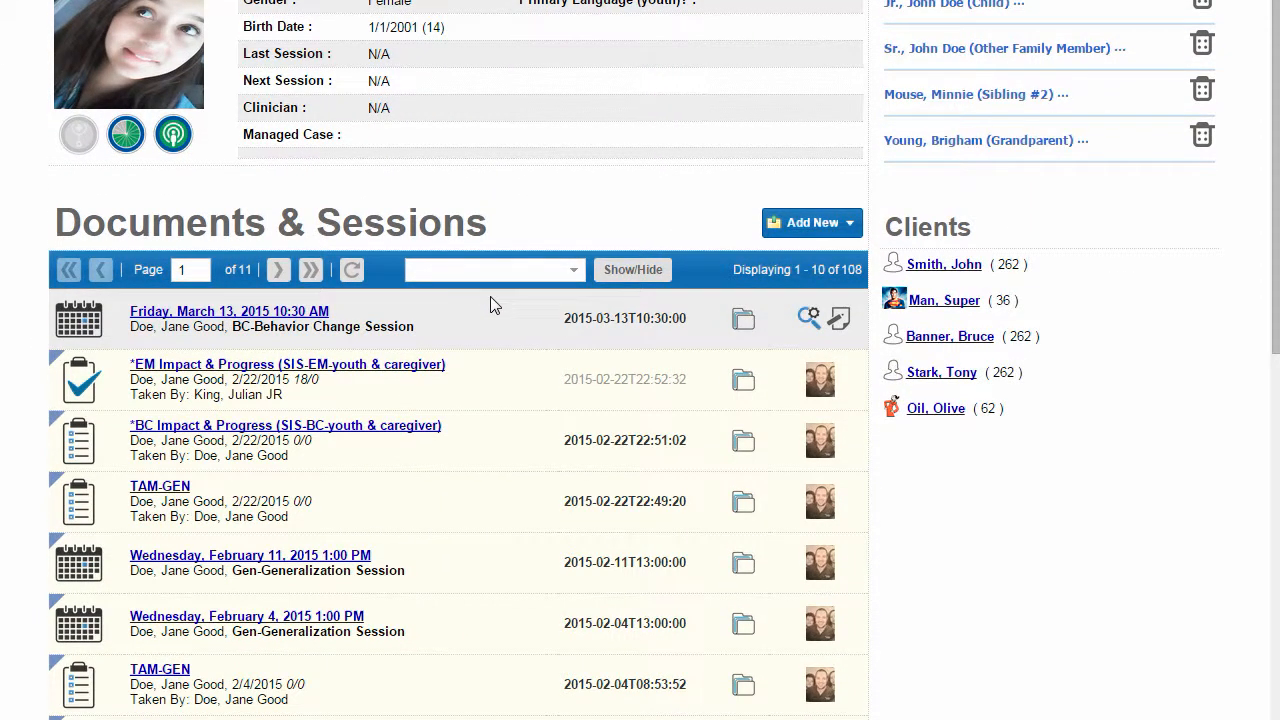
{"action": "scroll", "coordinate": [490, 305], "scroll_direction": "up", "scroll_amount": 2}
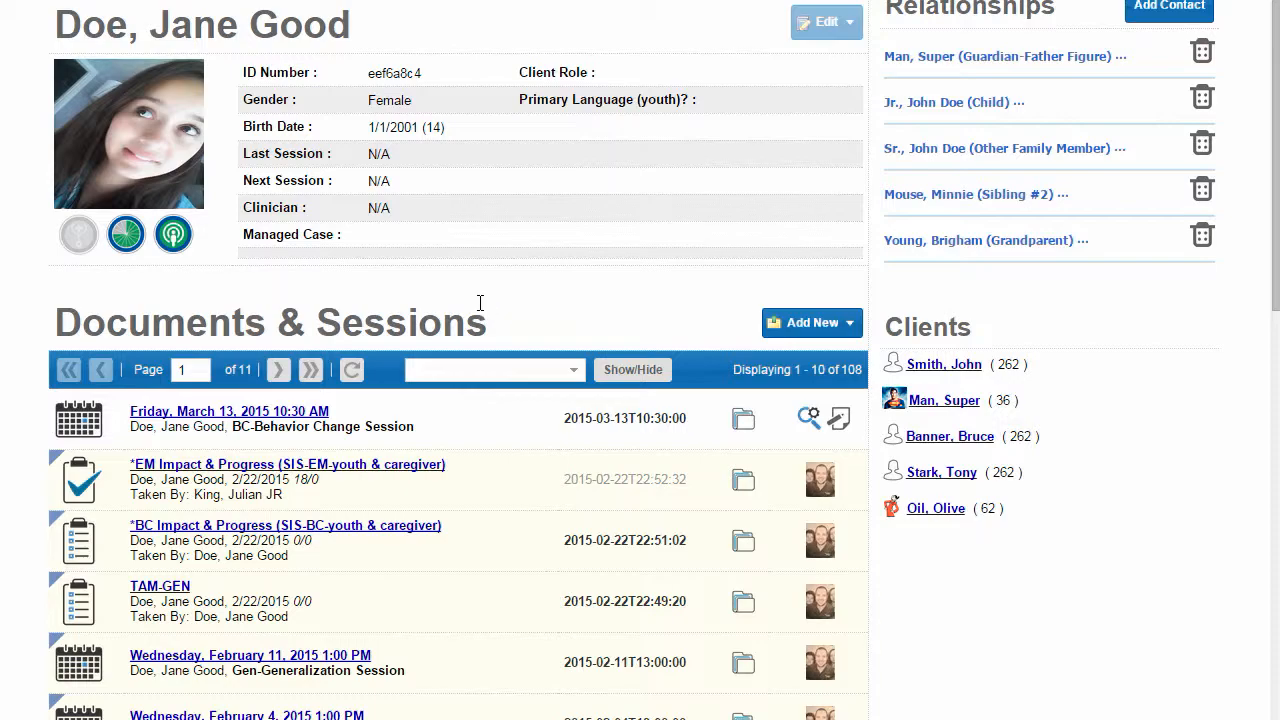
{"action": "scroll", "coordinate": [480, 302], "scroll_direction": "down", "scroll_amount": 3}
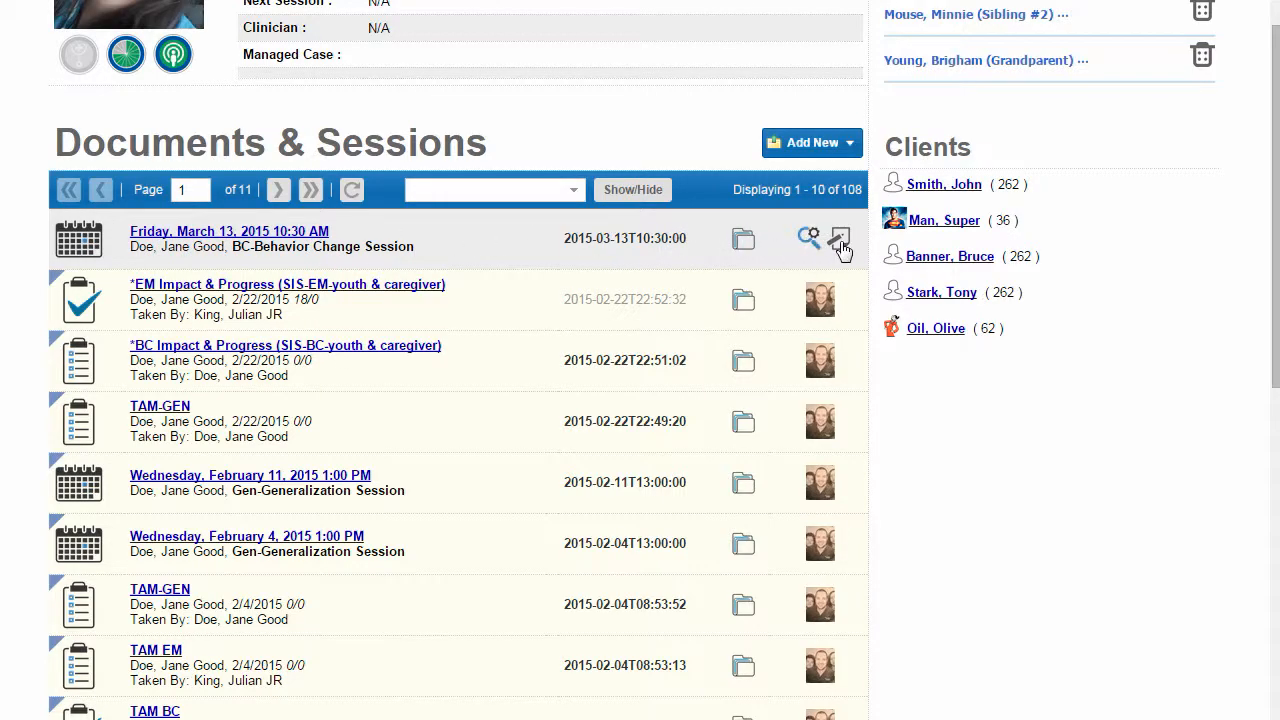
{"action": "left_click", "coordinate": [285, 238]}
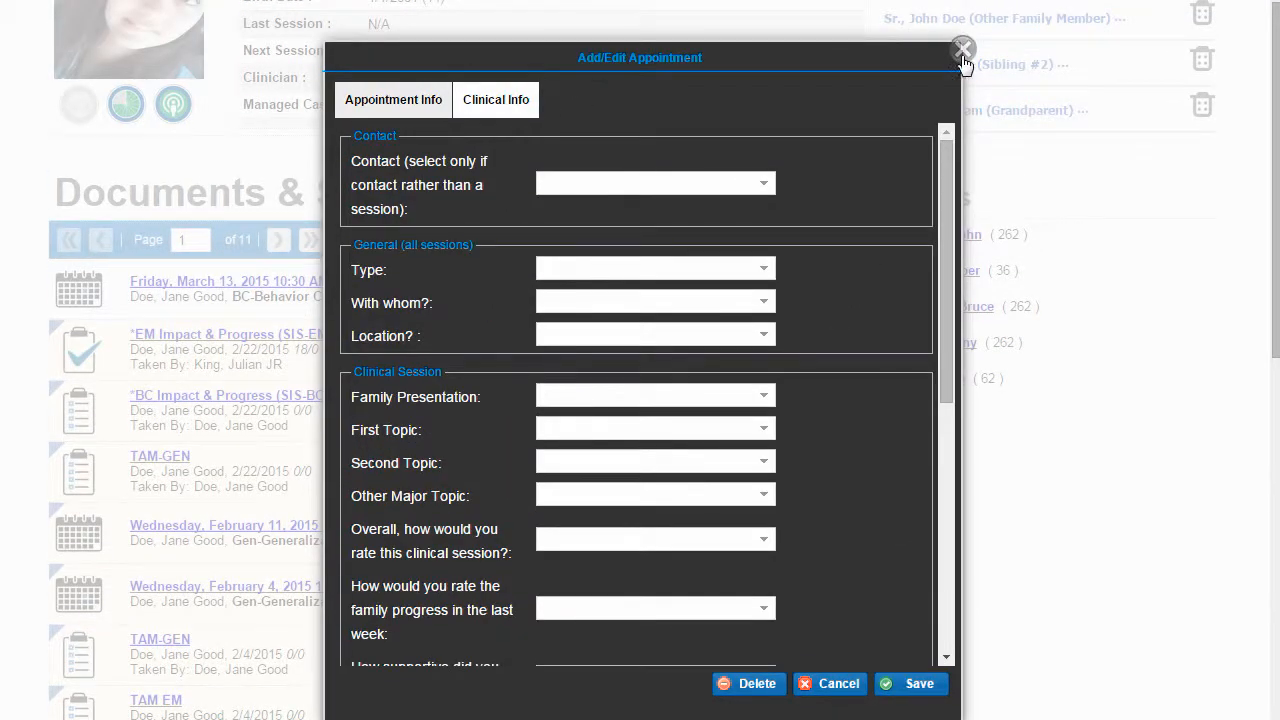
{"action": "left_click", "coordinate": [962, 50]}
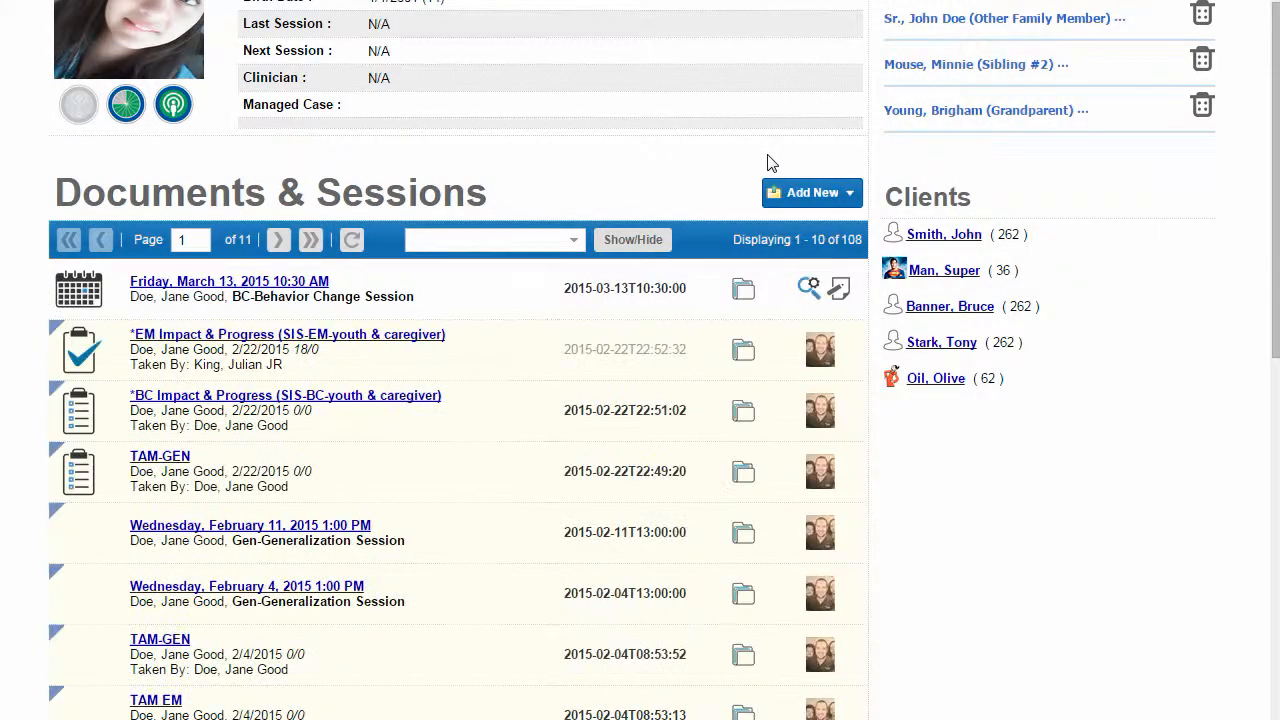
- Open the shared EM Impact & Progress (SIS-EM-youth & caregiver) document, read its answers, and return to the client's record
{"action": "scroll", "coordinate": [771, 163], "scroll_direction": "down", "scroll_amount": 1}
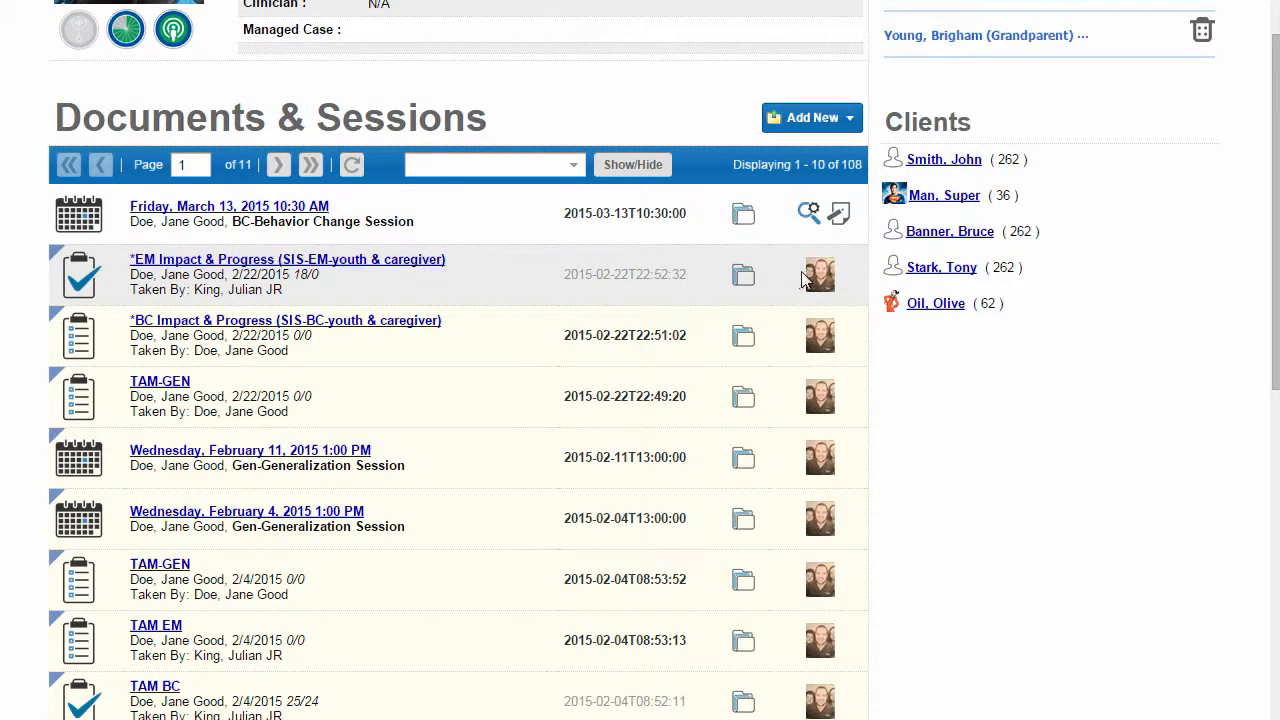
{"action": "mouse_move", "coordinate": [822, 285]}
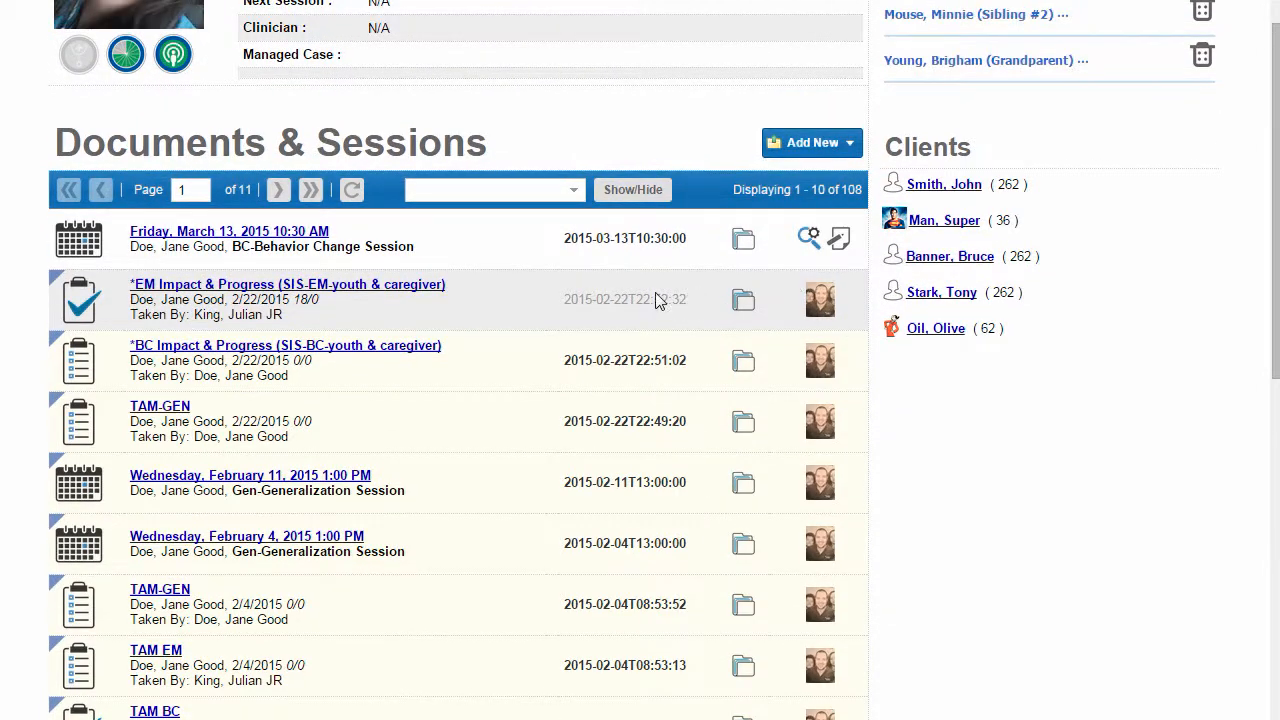
{"action": "mouse_move", "coordinate": [247, 288]}
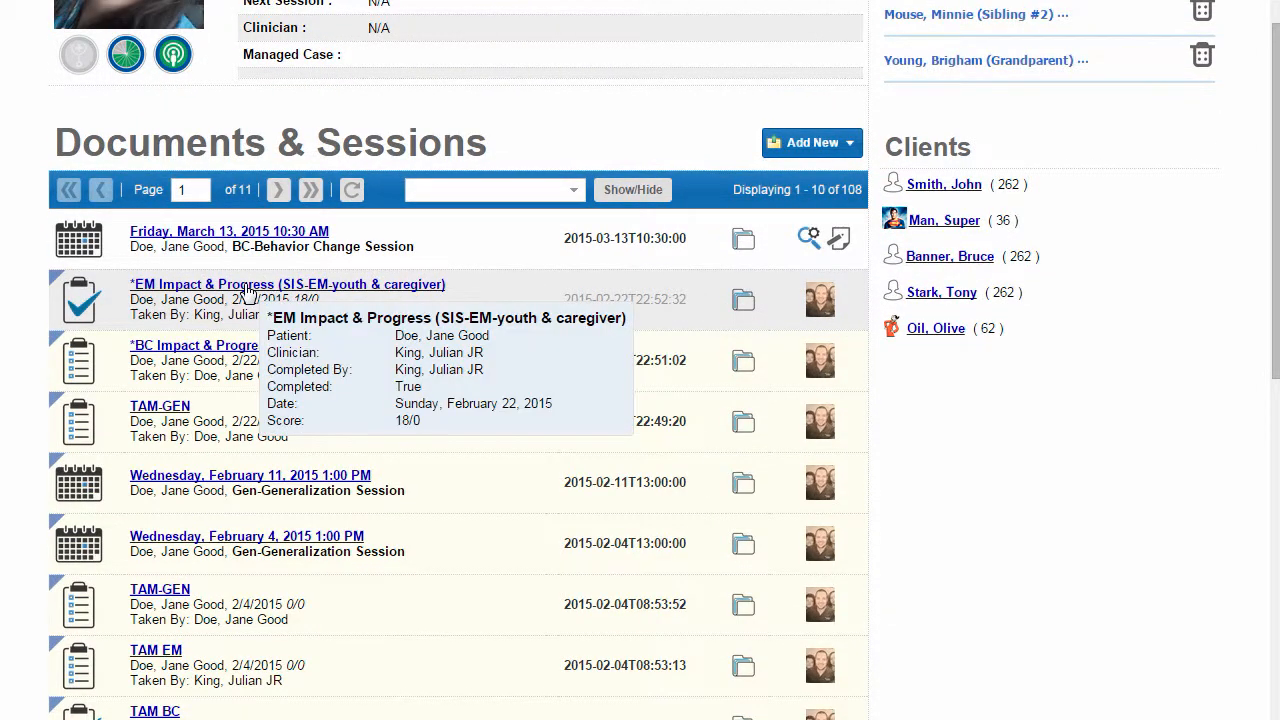
{"action": "left_click", "coordinate": [247, 288]}
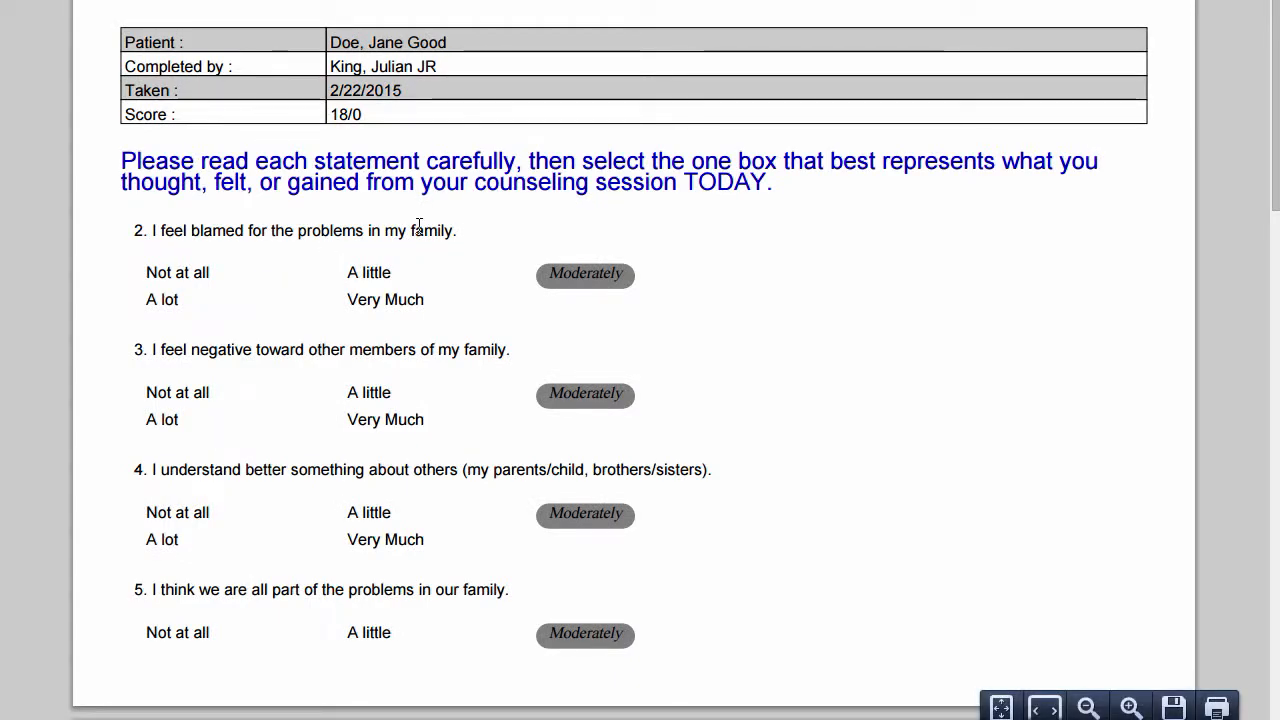
{"action": "scroll", "coordinate": [510, 238], "scroll_direction": "down", "scroll_amount": 3}
{"action": "scroll", "coordinate": [510, 238], "scroll_direction": "down", "scroll_amount": 6}
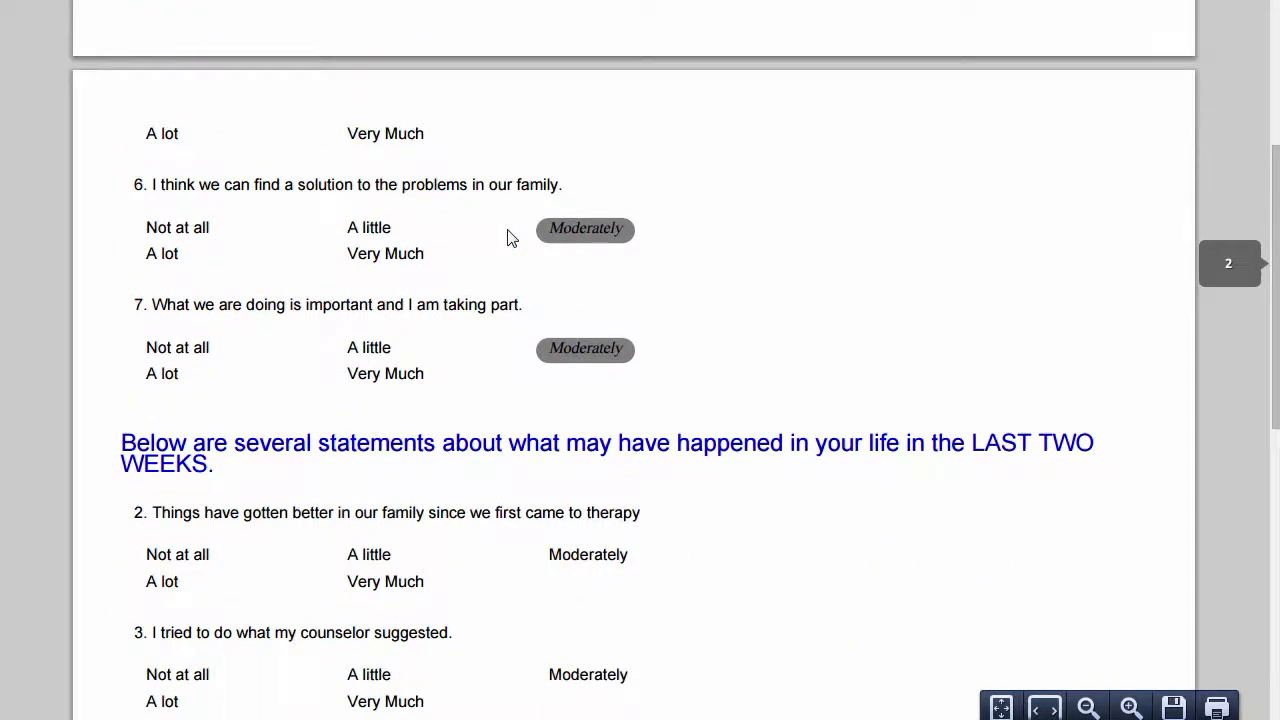
{"action": "scroll", "coordinate": [510, 238], "scroll_direction": "up", "scroll_amount": 3}
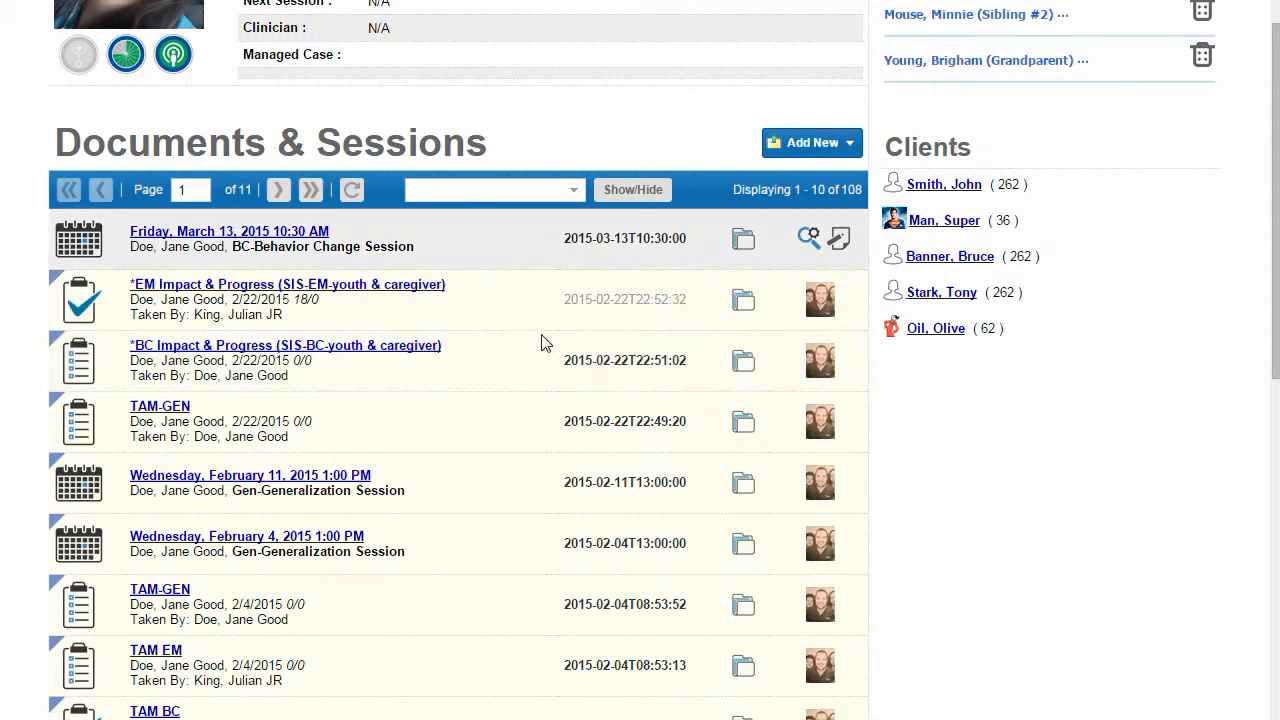
- Look through the rest of the shared client's Documents & Sessions list
{"action": "scroll", "coordinate": [585, 360], "scroll_direction": "down", "scroll_amount": 3}
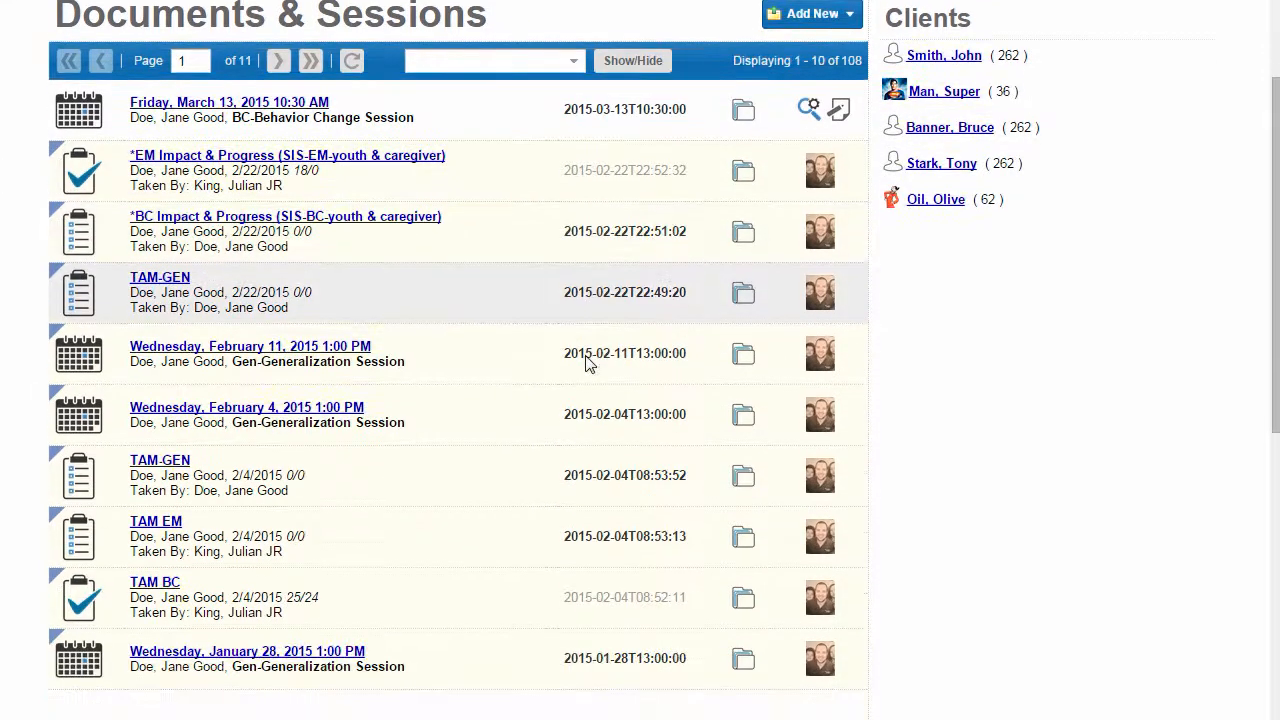
{"action": "scroll", "coordinate": [585, 362], "scroll_direction": "down", "scroll_amount": 1}
{"action": "scroll", "coordinate": [575, 362], "scroll_direction": "up", "scroll_amount": 3}
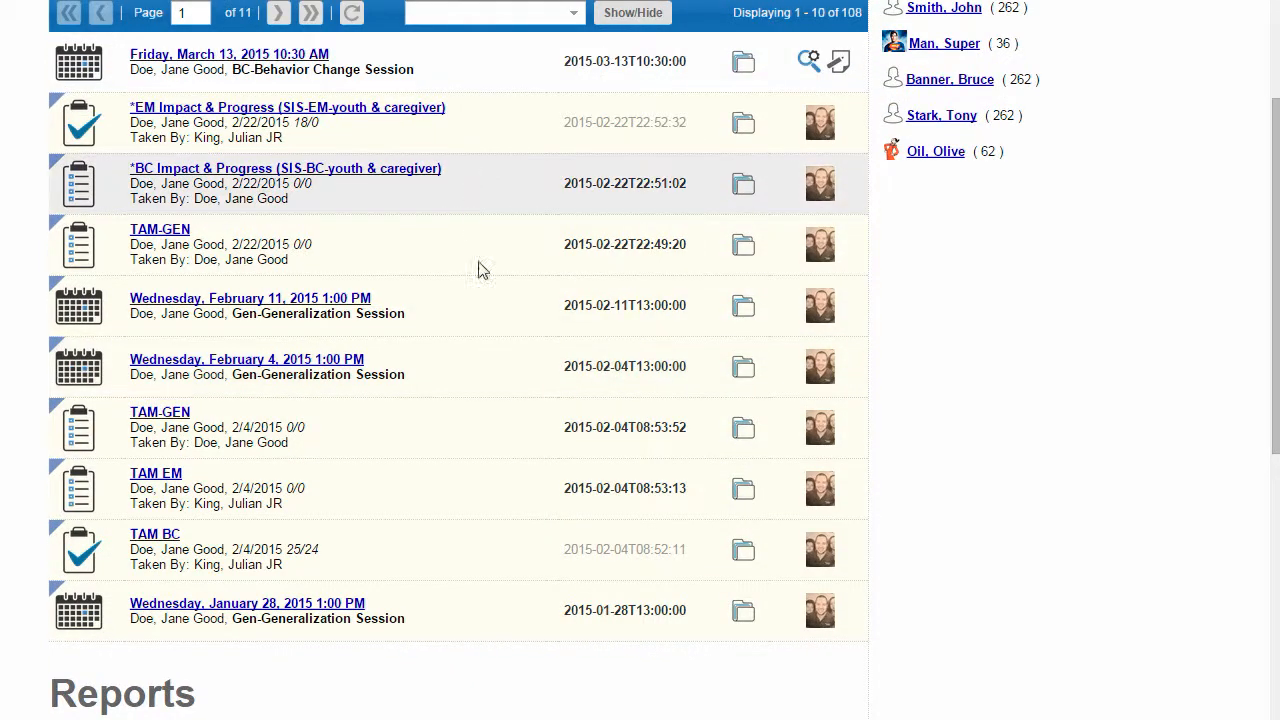
{"action": "scroll", "coordinate": [690, 250], "scroll_direction": "up", "scroll_amount": 2}
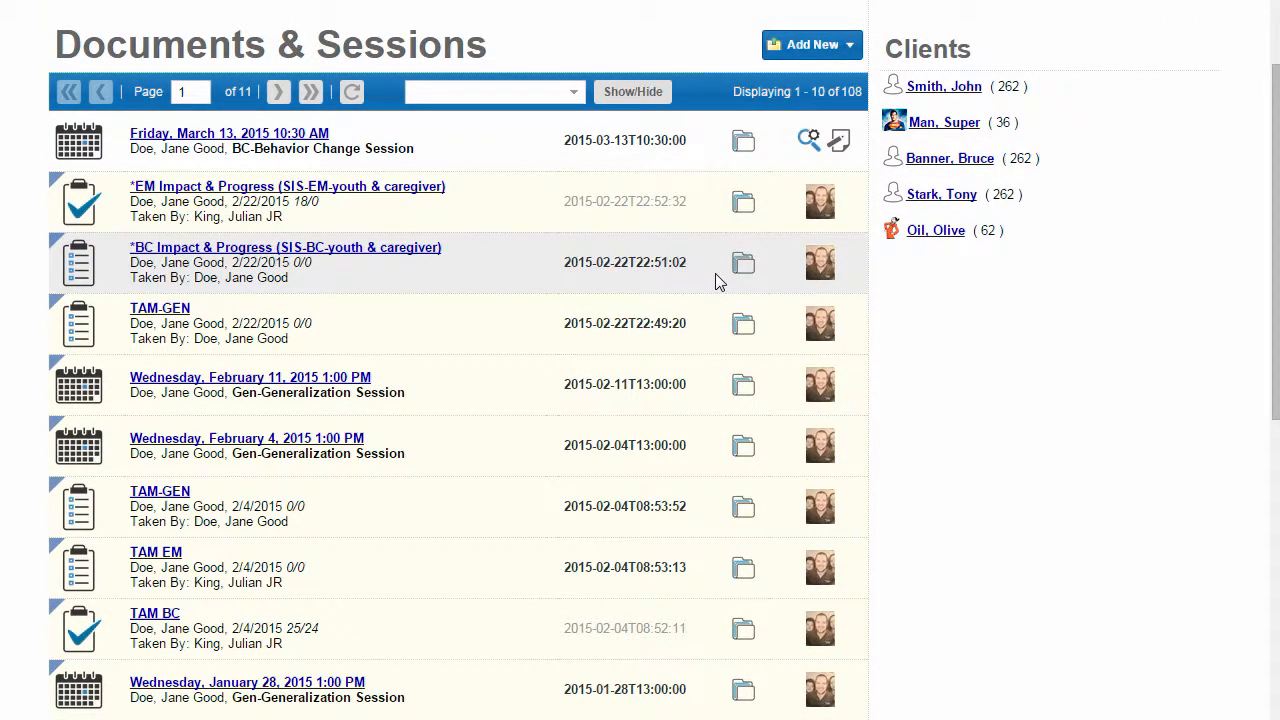